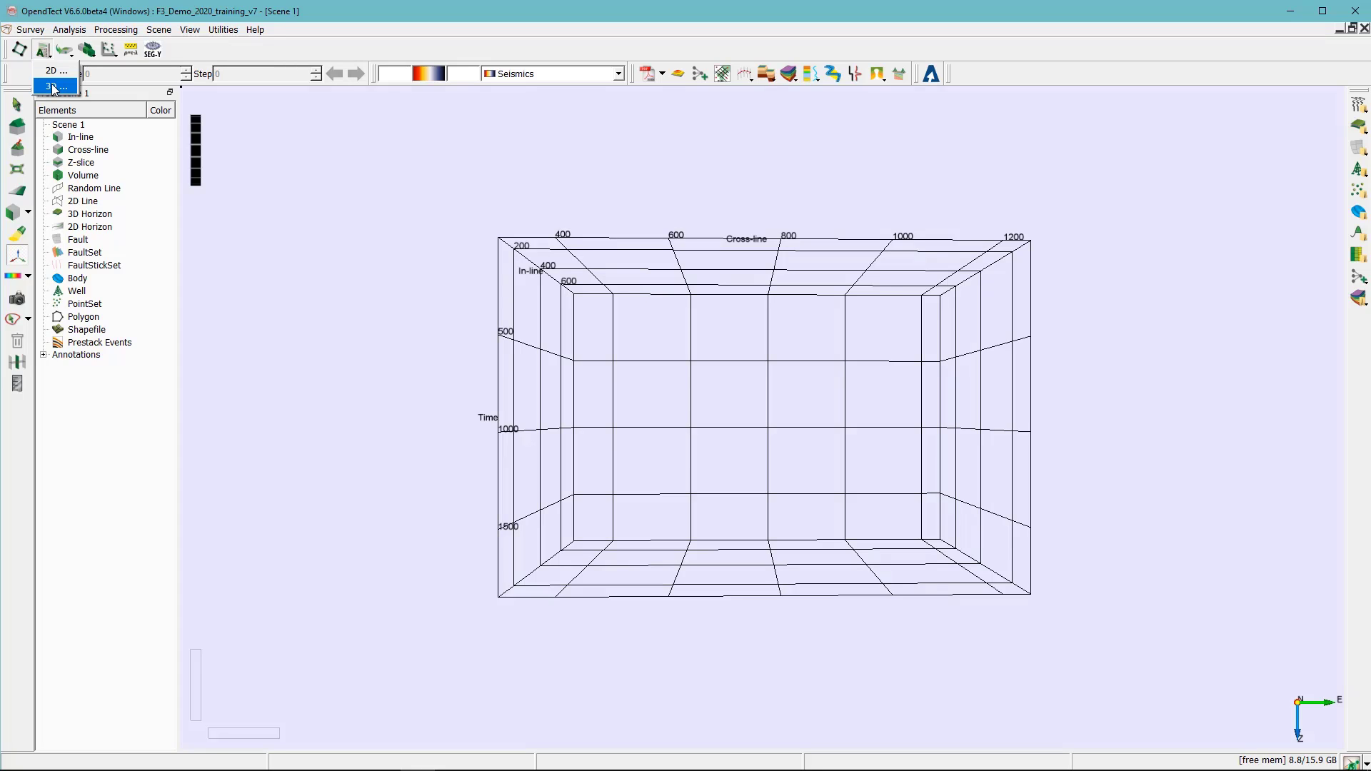
# Step: Open the Attribute Set 3D editor from the attribute set icon's '3D ...' option
pyautogui.click(55, 86)
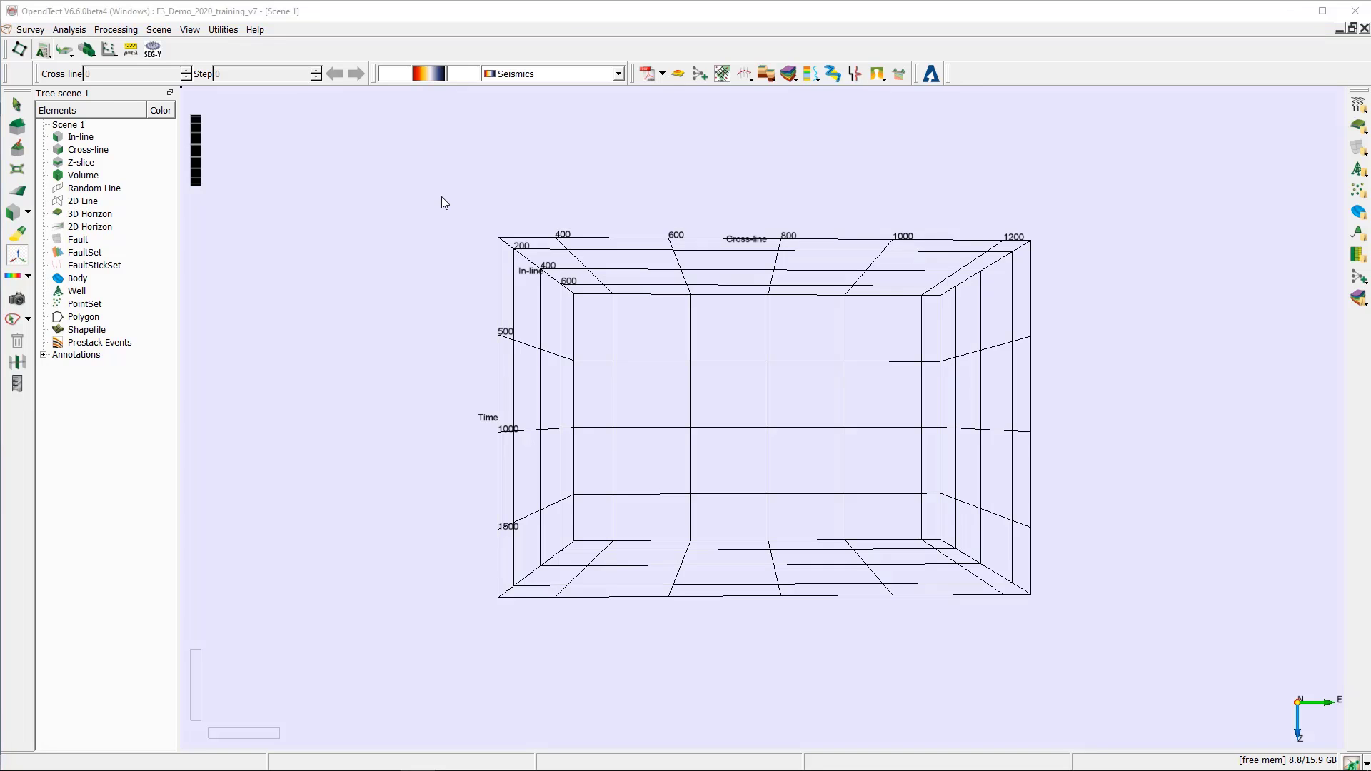
# Step: Load the default 'Workflow - NN Chimney Cube' attribute set
pyautogui.moveTo(504, 209); pyautogui.dragTo(474, 158)
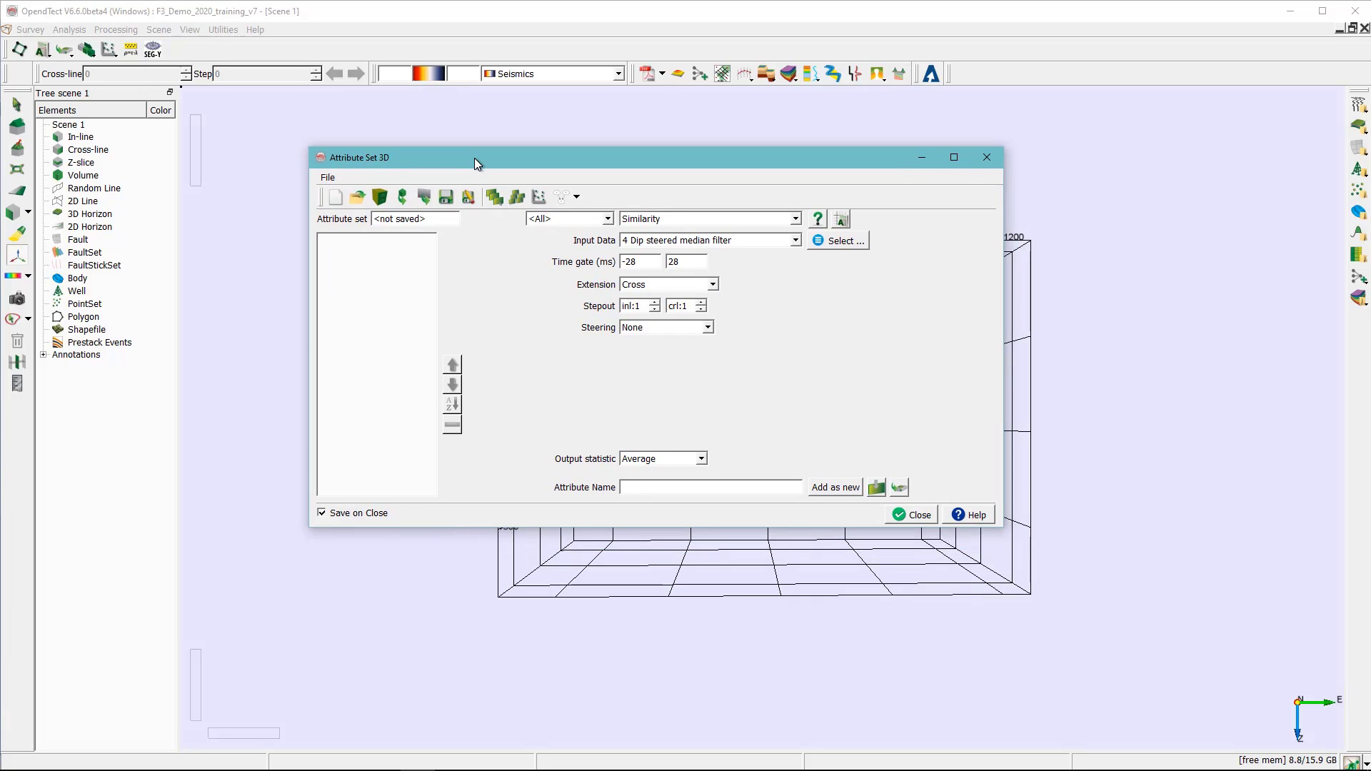
pyautogui.click(379, 198)
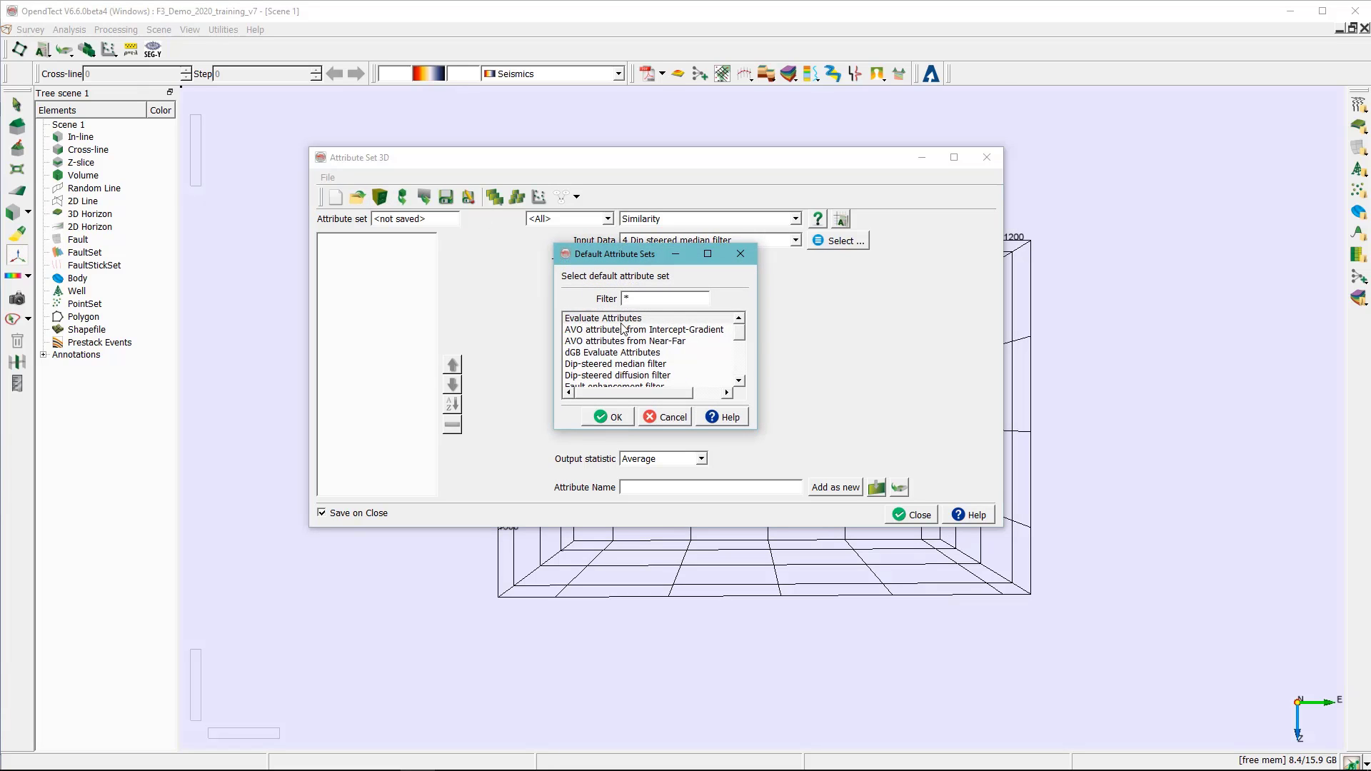
pyautogui.moveTo(745, 338); pyautogui.dragTo(747, 362)
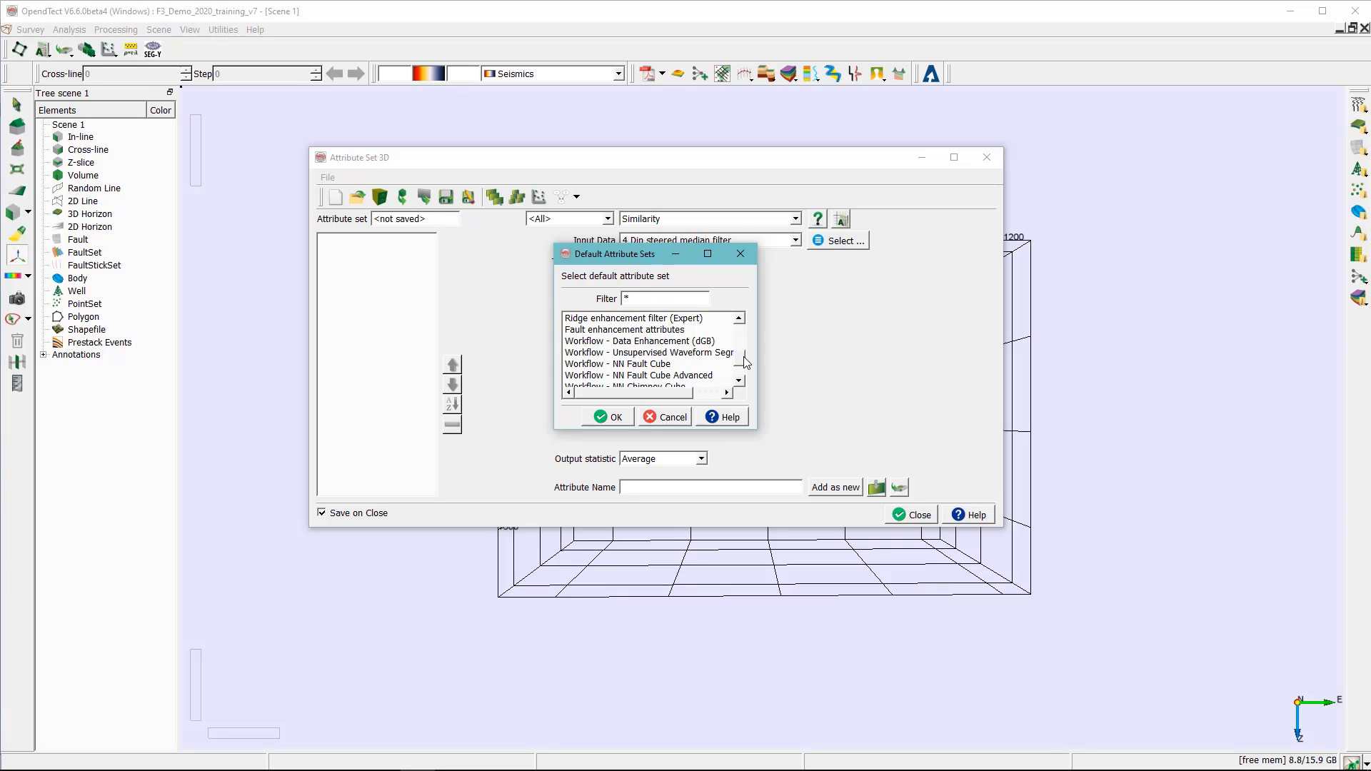
pyautogui.scroll(-1, 712, 385)
pyautogui.click(654, 377)
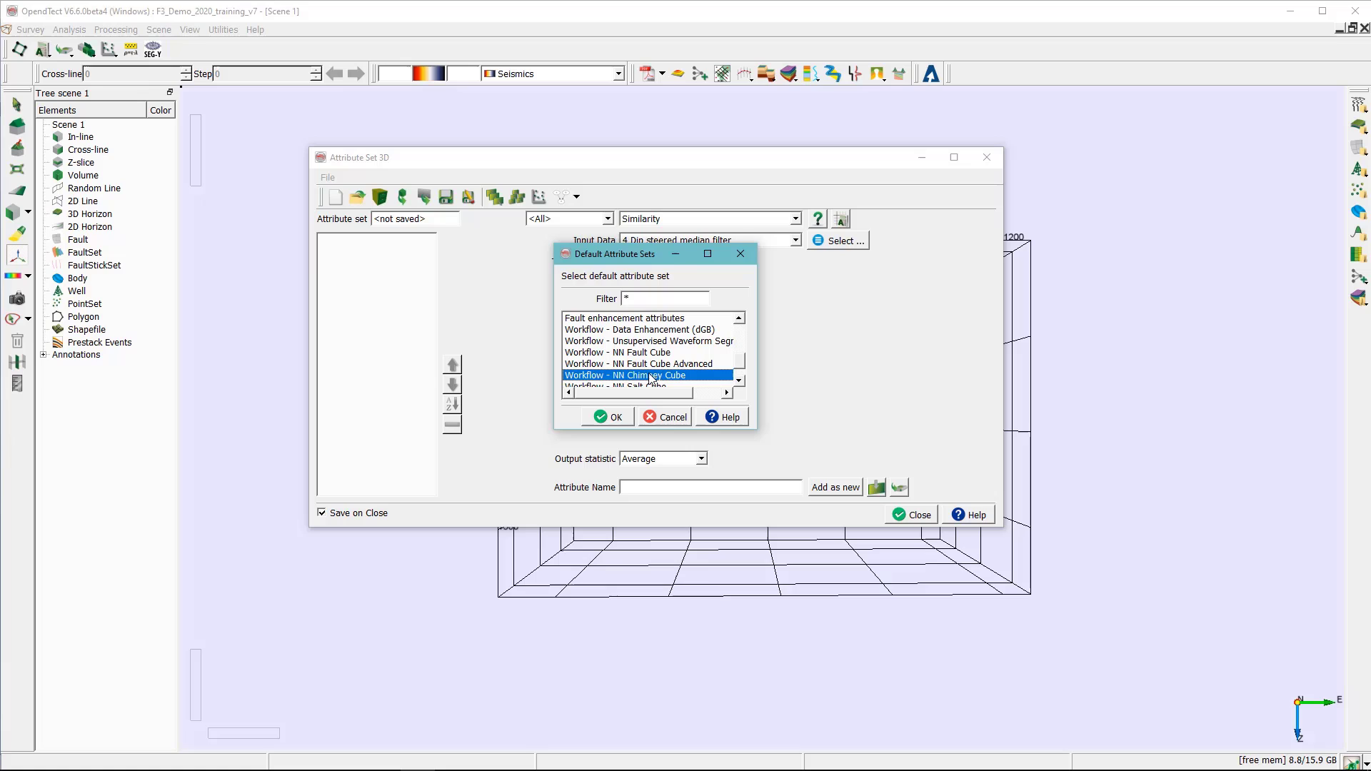
pyautogui.click(615, 420)
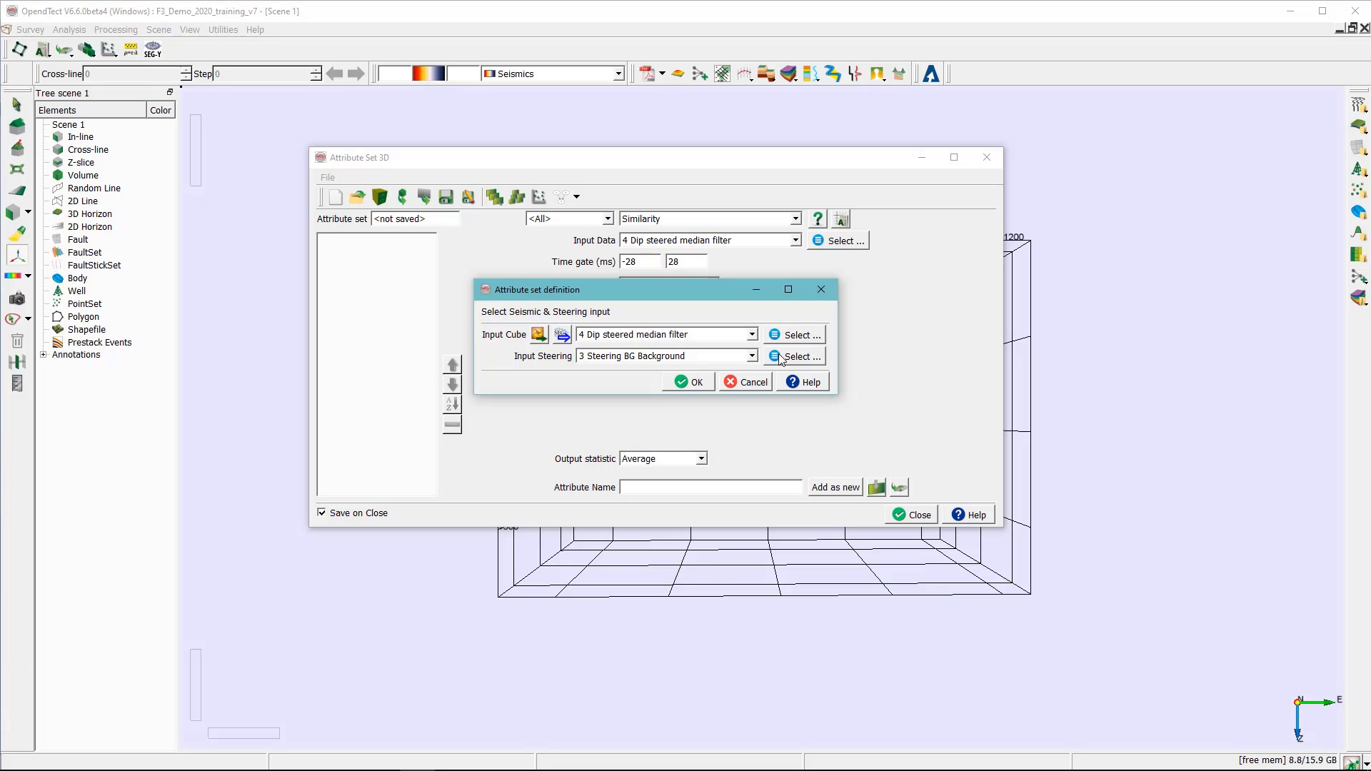
# Step: Accept 4 Dip steered median filter input with PCA114 steering, then close the attribute editor
pyautogui.click(691, 383)
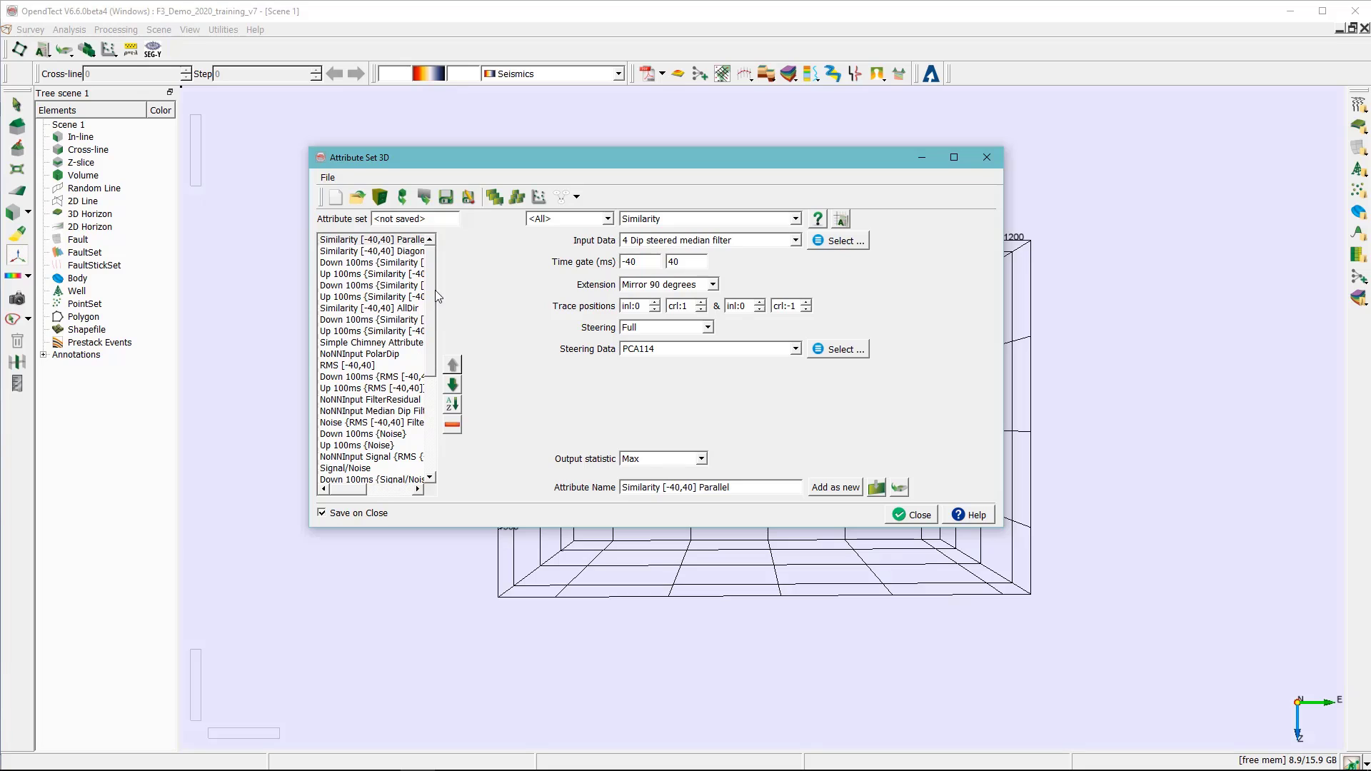
pyautogui.moveTo(430, 280)
pyautogui.mouseDown()
pyautogui.moveTo(435, 391)
pyautogui.moveTo(434, 260)
pyautogui.mouseUp()
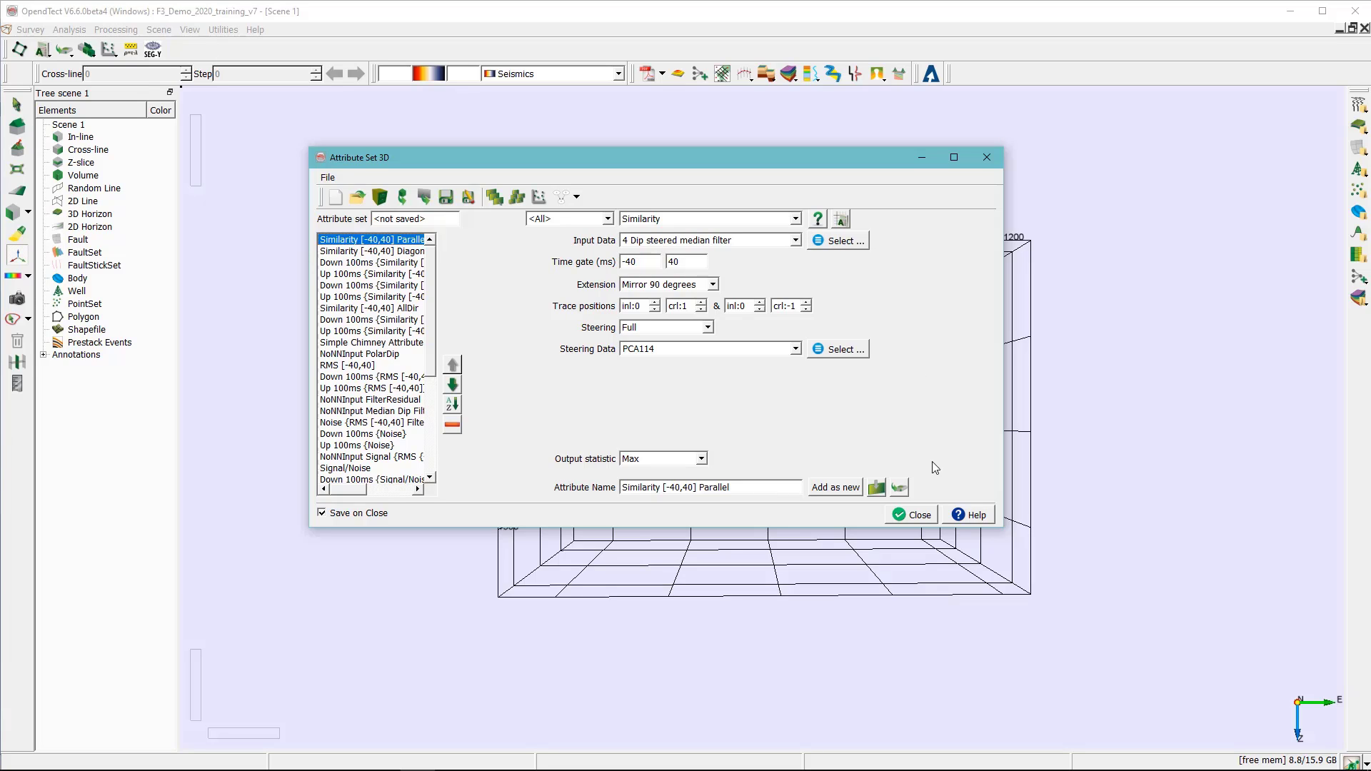
pyautogui.click(987, 159)
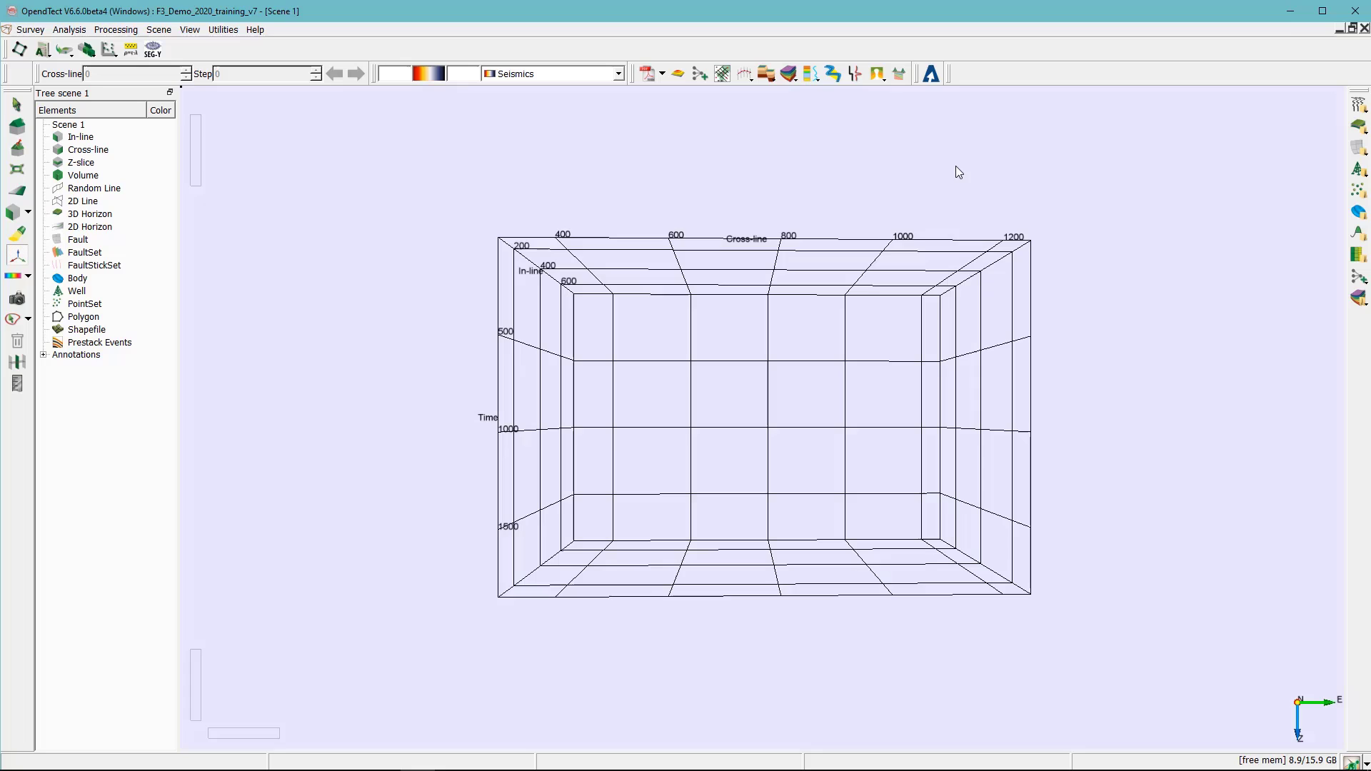
# Step: Add an inline loaded with the stored '4 Dip steered median filter' volume
pyautogui.rightClick(89, 141)
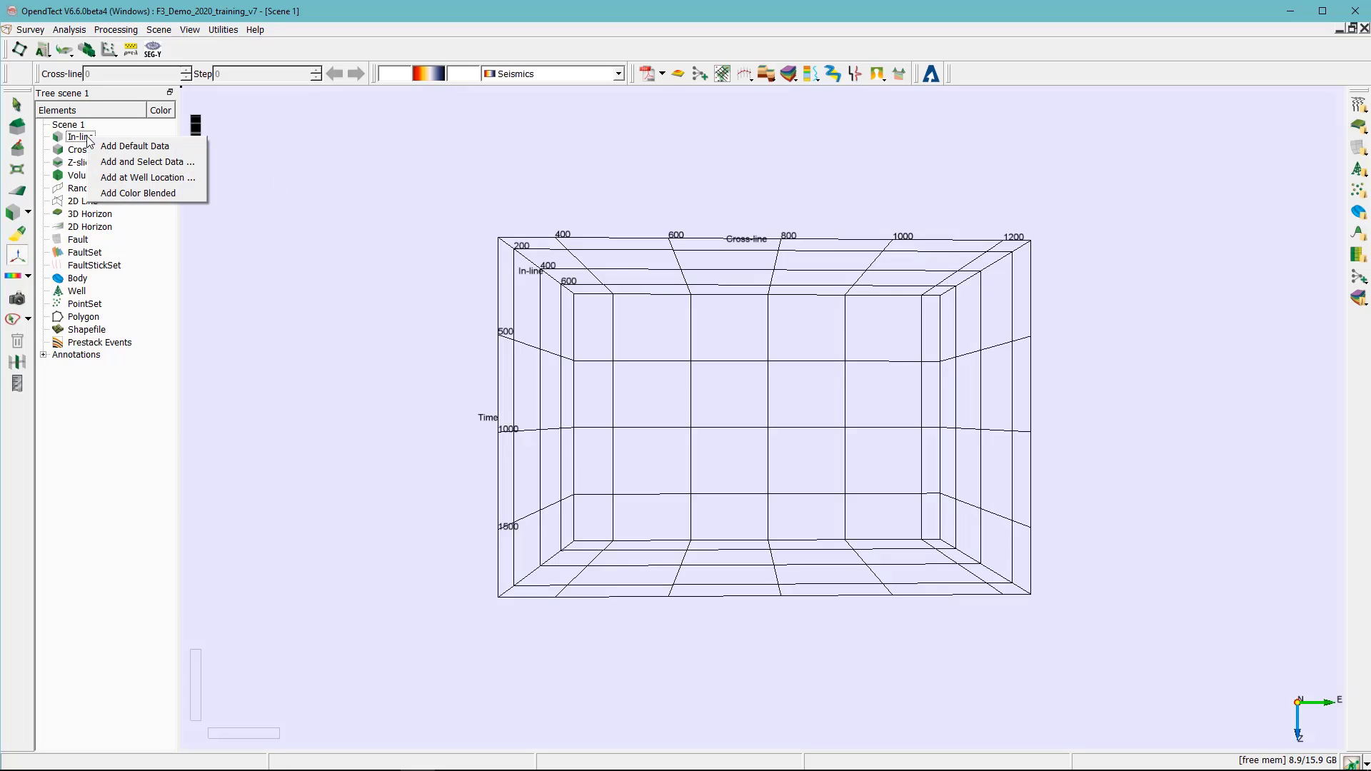
pyautogui.click(150, 162)
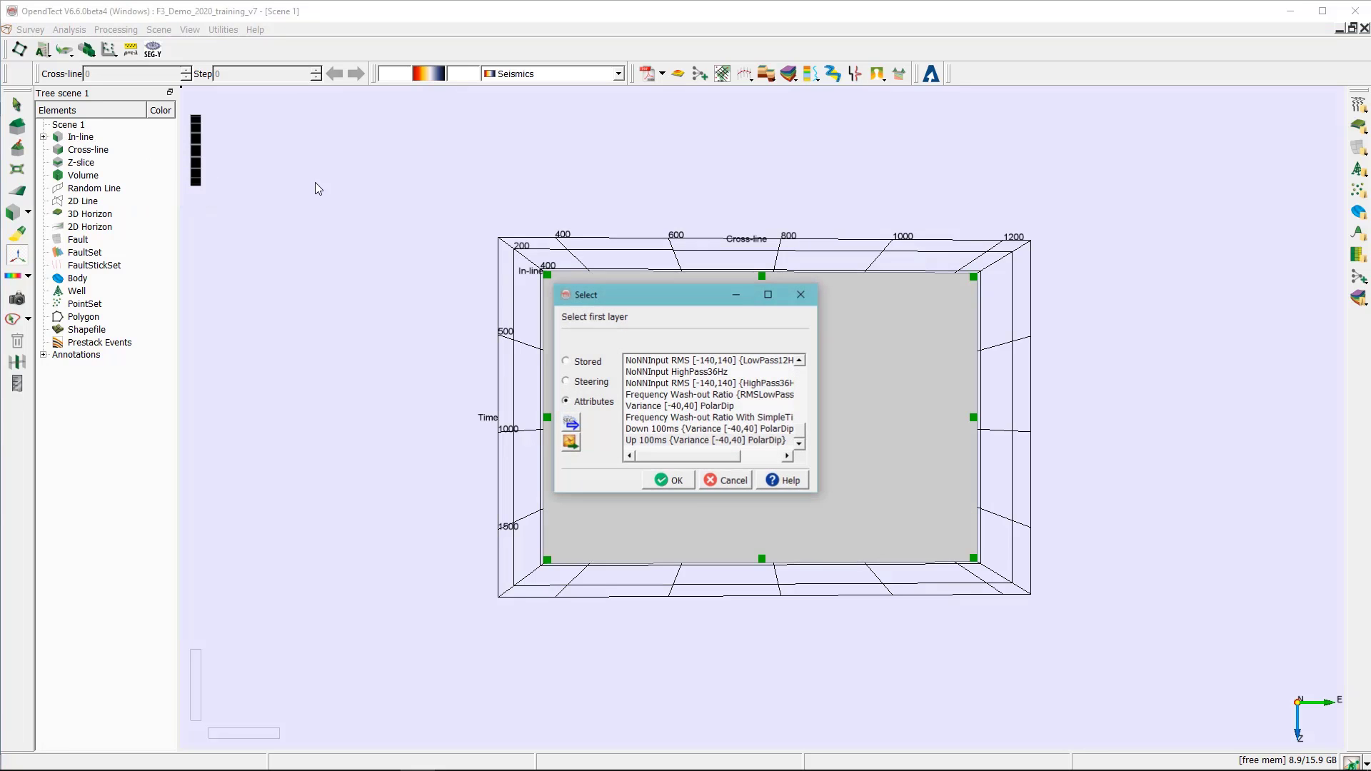
pyautogui.click(587, 362)
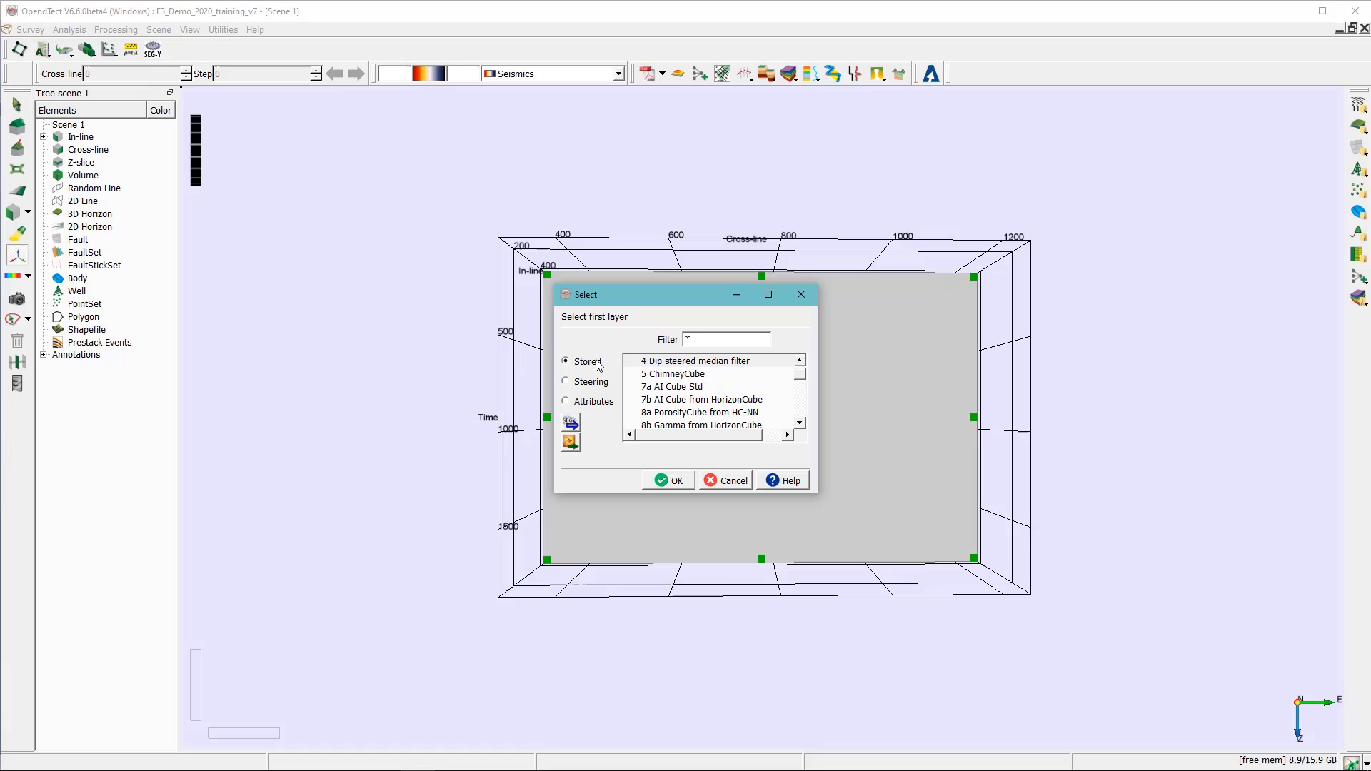
pyautogui.click(698, 367)
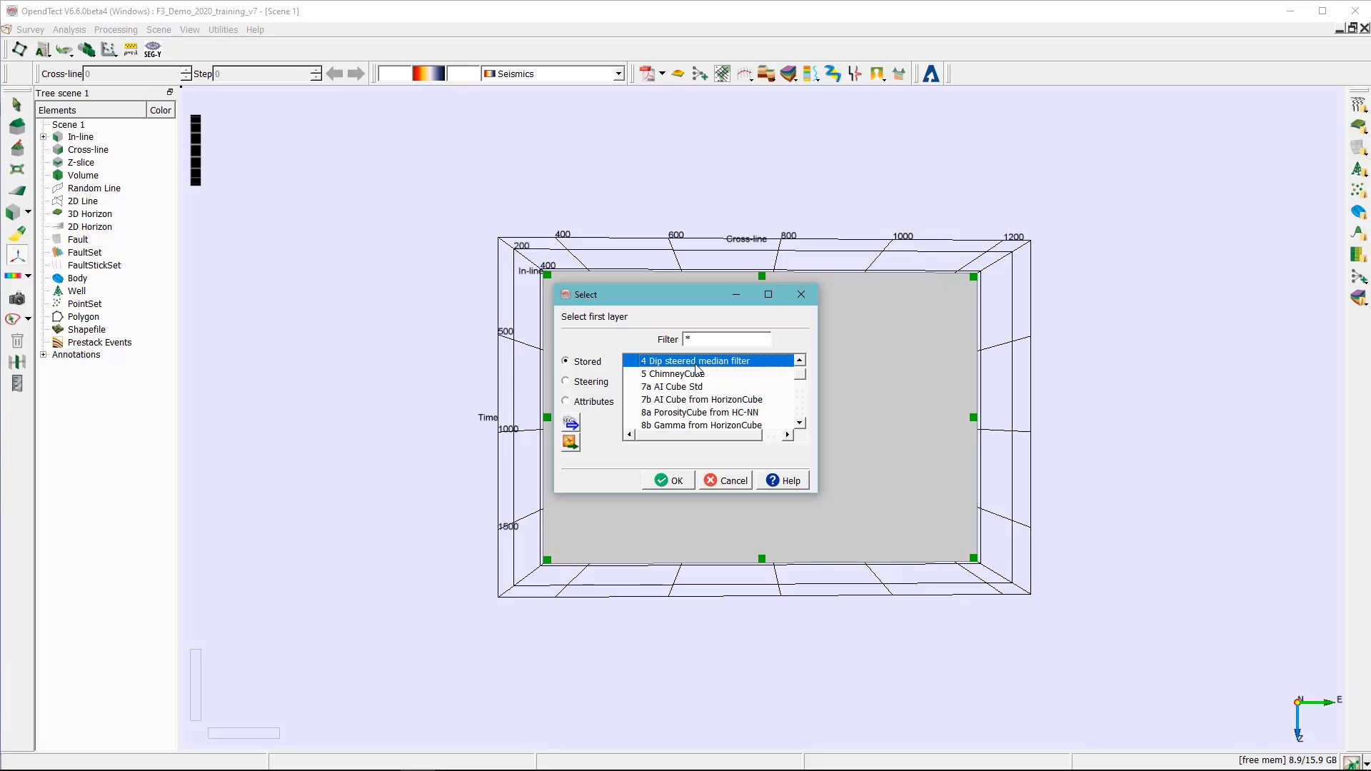
pyautogui.click(682, 482)
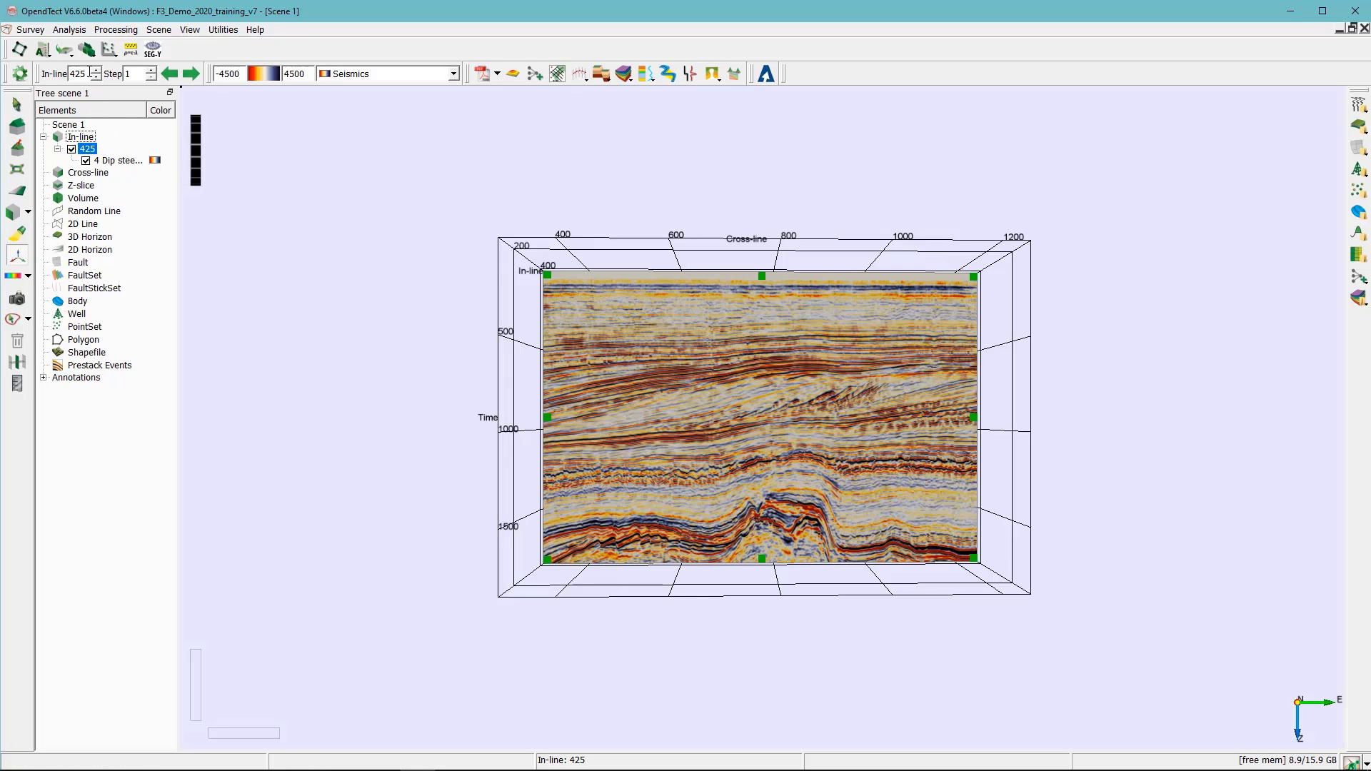
# Step: Move the displayed inline from 425 to 691
pyautogui.moveTo(87, 74); pyautogui.dragTo(71, 74)
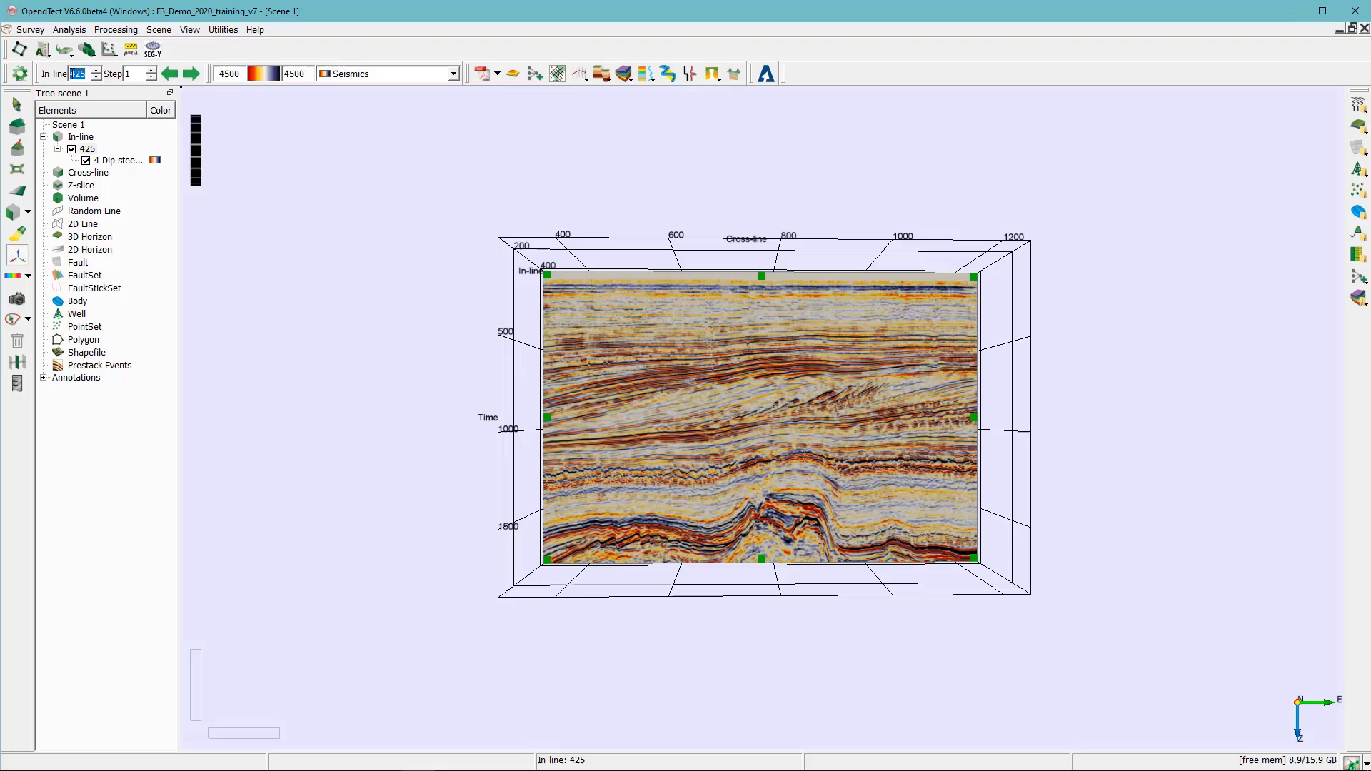
pyautogui.write('691')
pyautogui.press('Return')
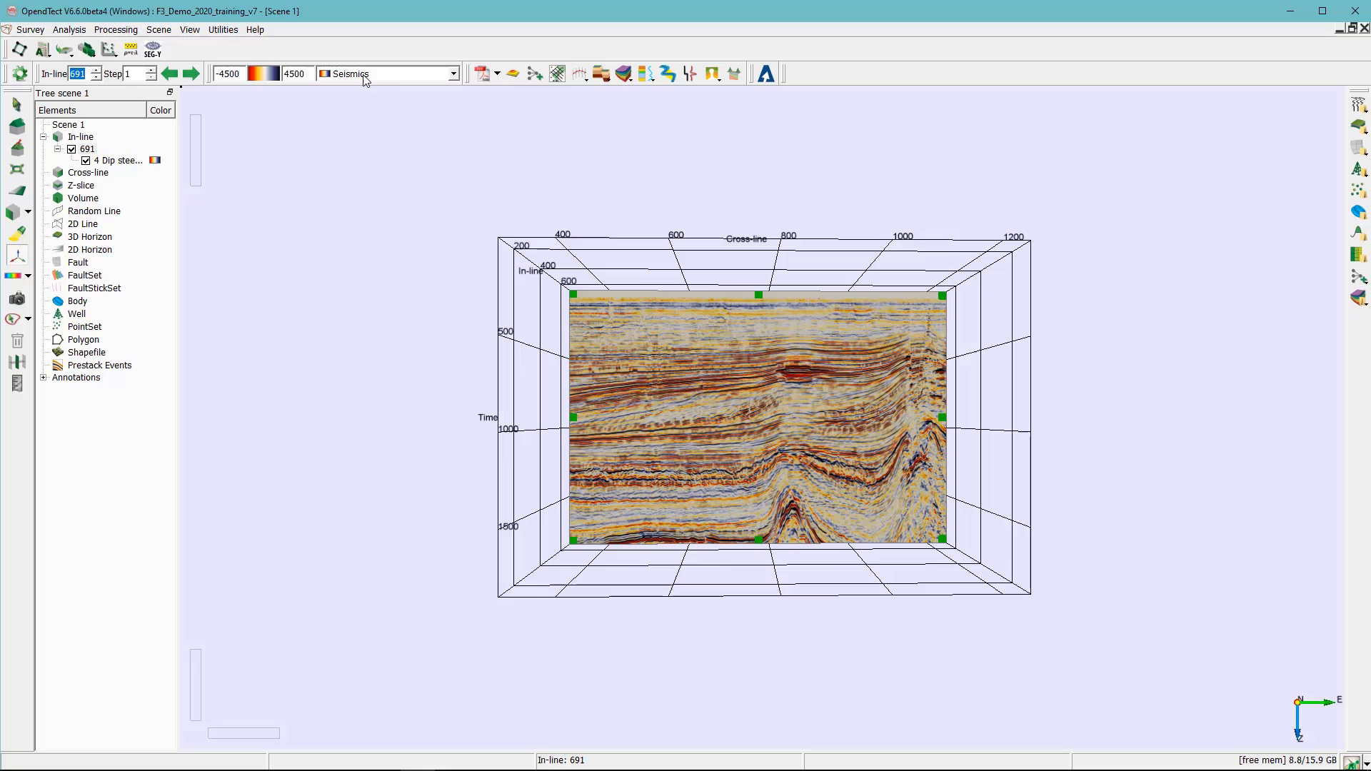
# Step: Colour the inline's 4 Dip steered median filter layer Red-White-Blue and zoom into the section
pyautogui.click(114, 161)
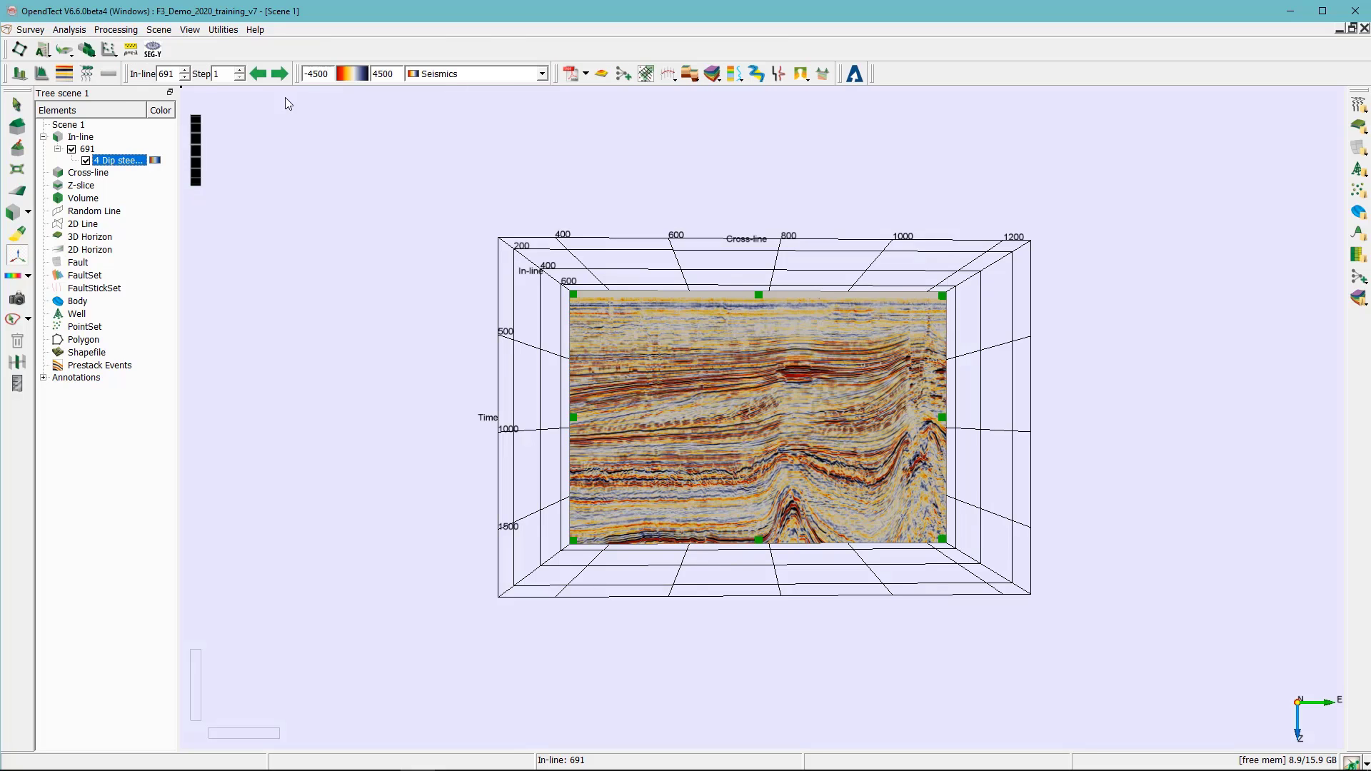
pyautogui.click(457, 79)
pyautogui.click(479, 172)
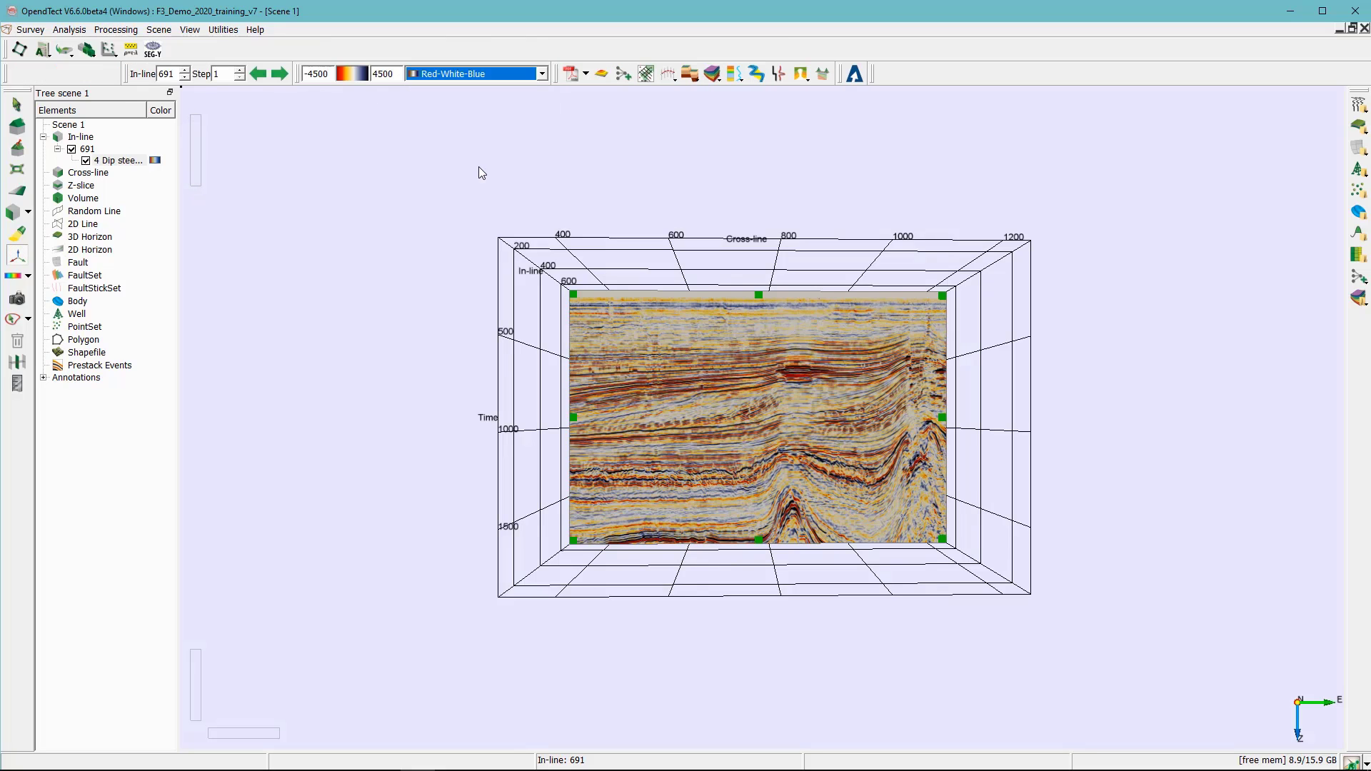
pyautogui.scroll(3, 911, 420)
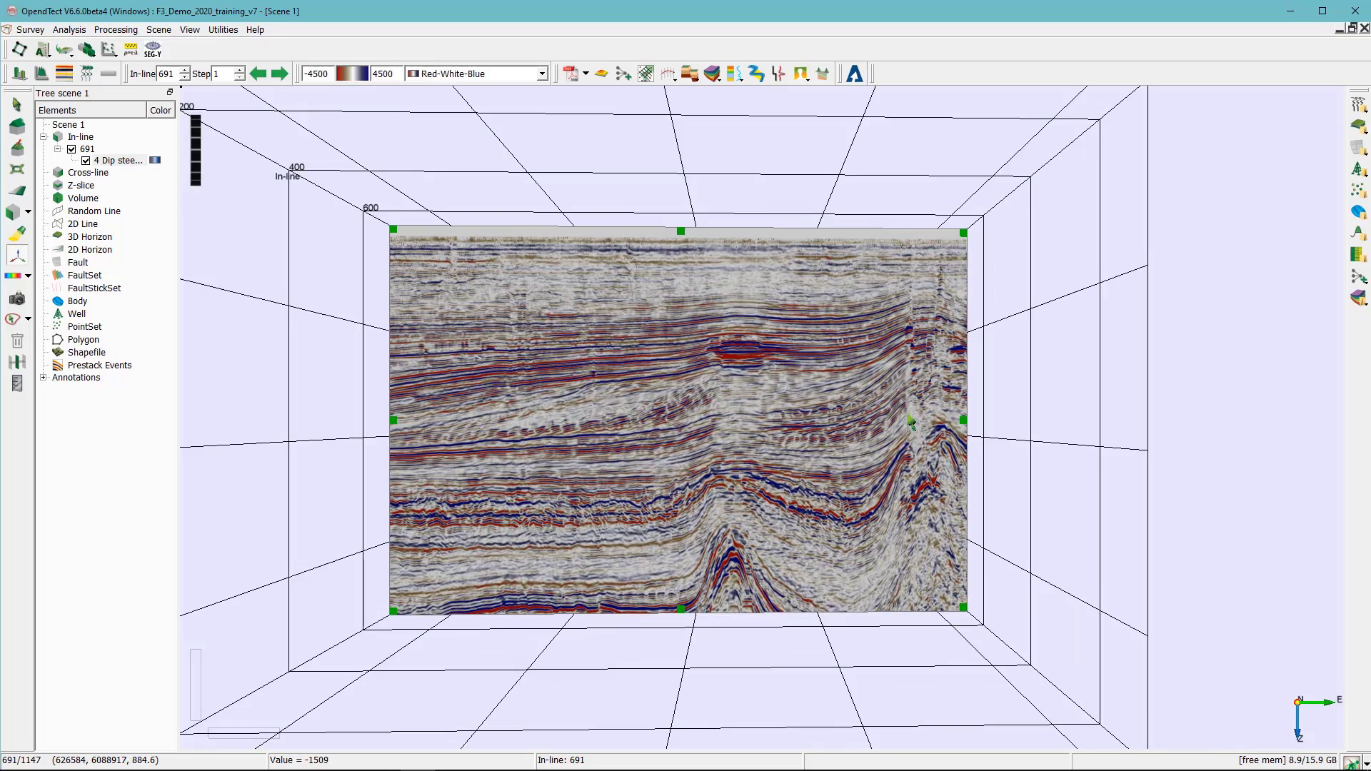
pyautogui.scroll(2, 911, 420)
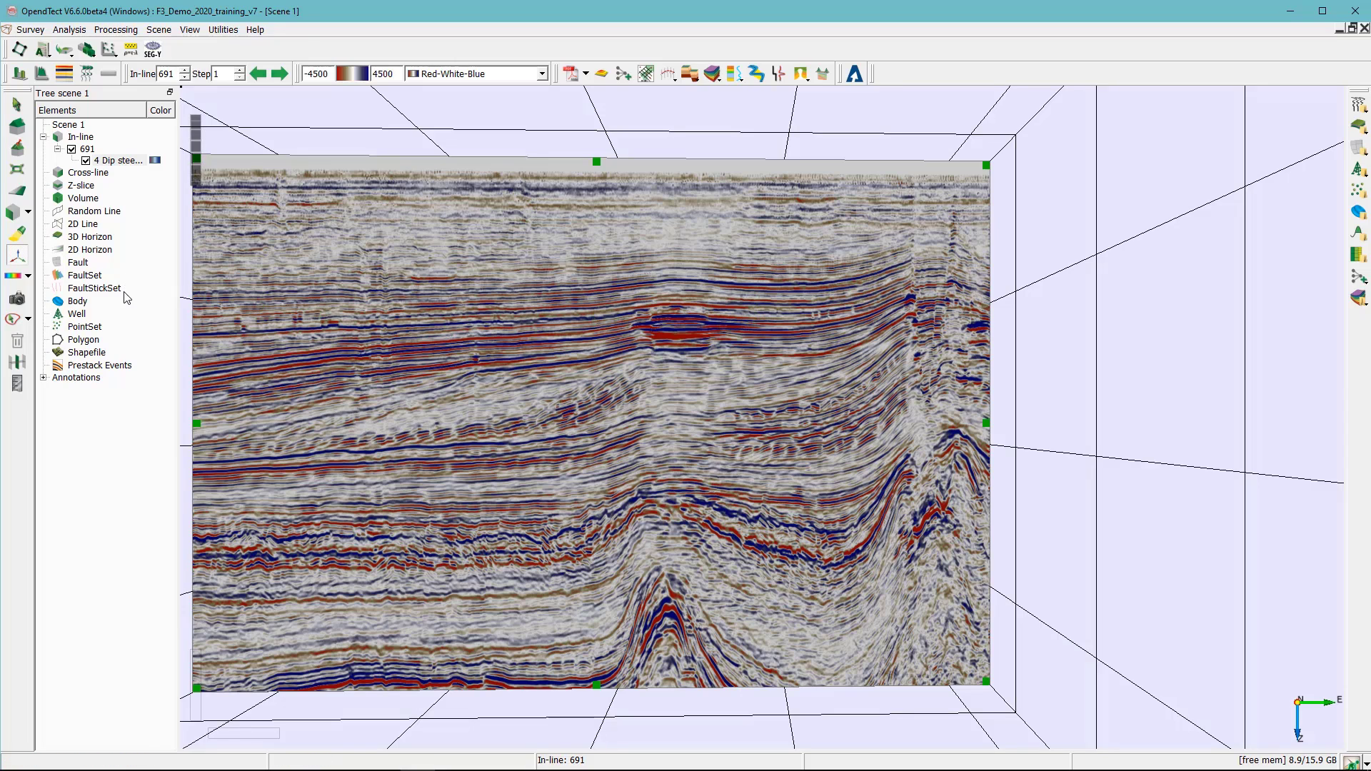
# Step: Create an empty point set named Chimney-Yes with dark green colour
pyautogui.rightClick(87, 331)
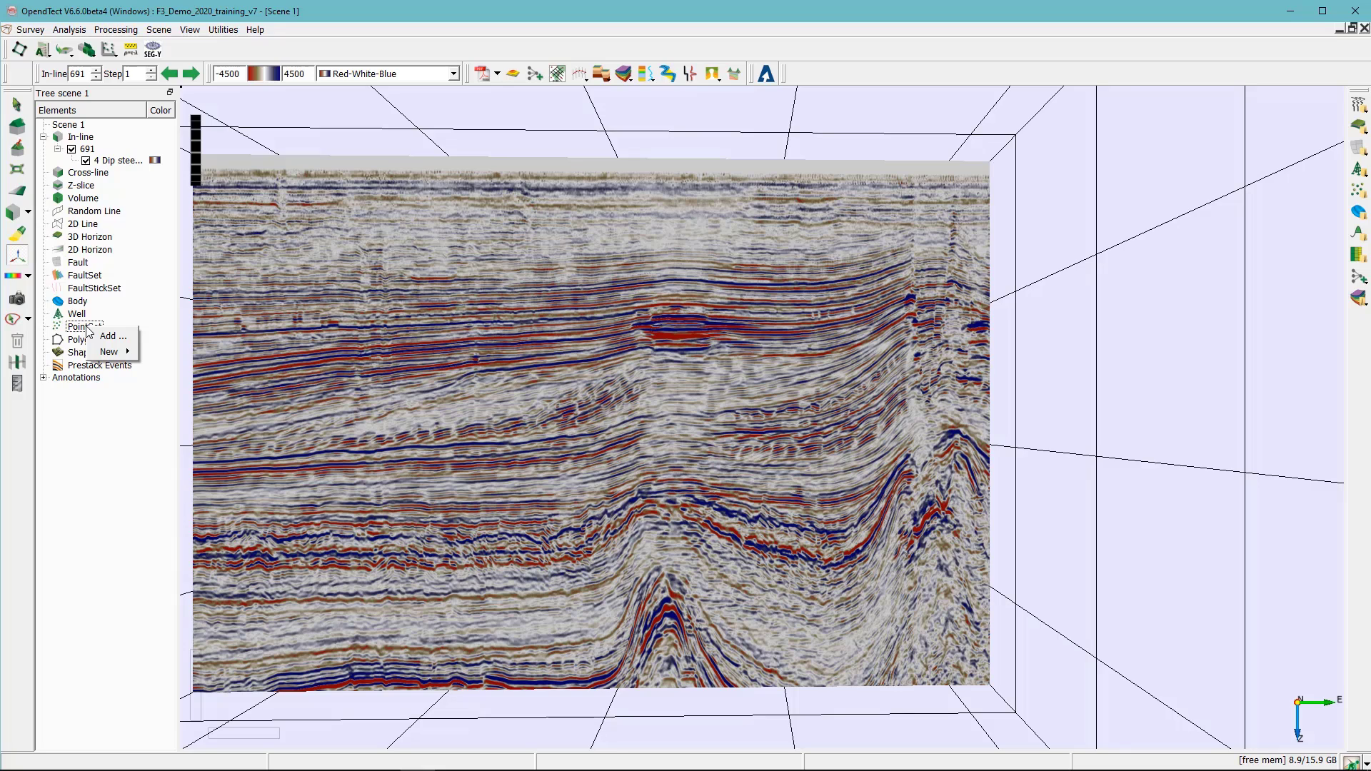
pyautogui.moveTo(109, 351)
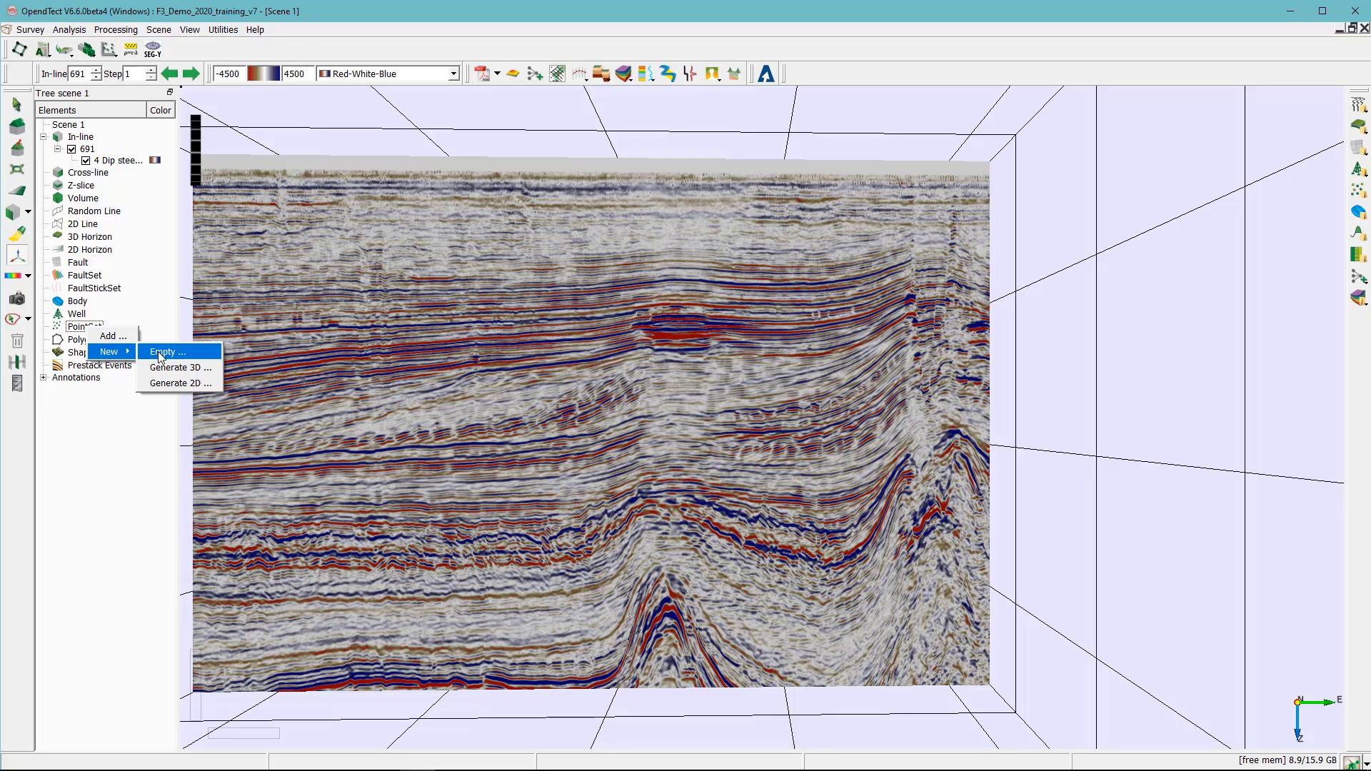
pyautogui.click(161, 354)
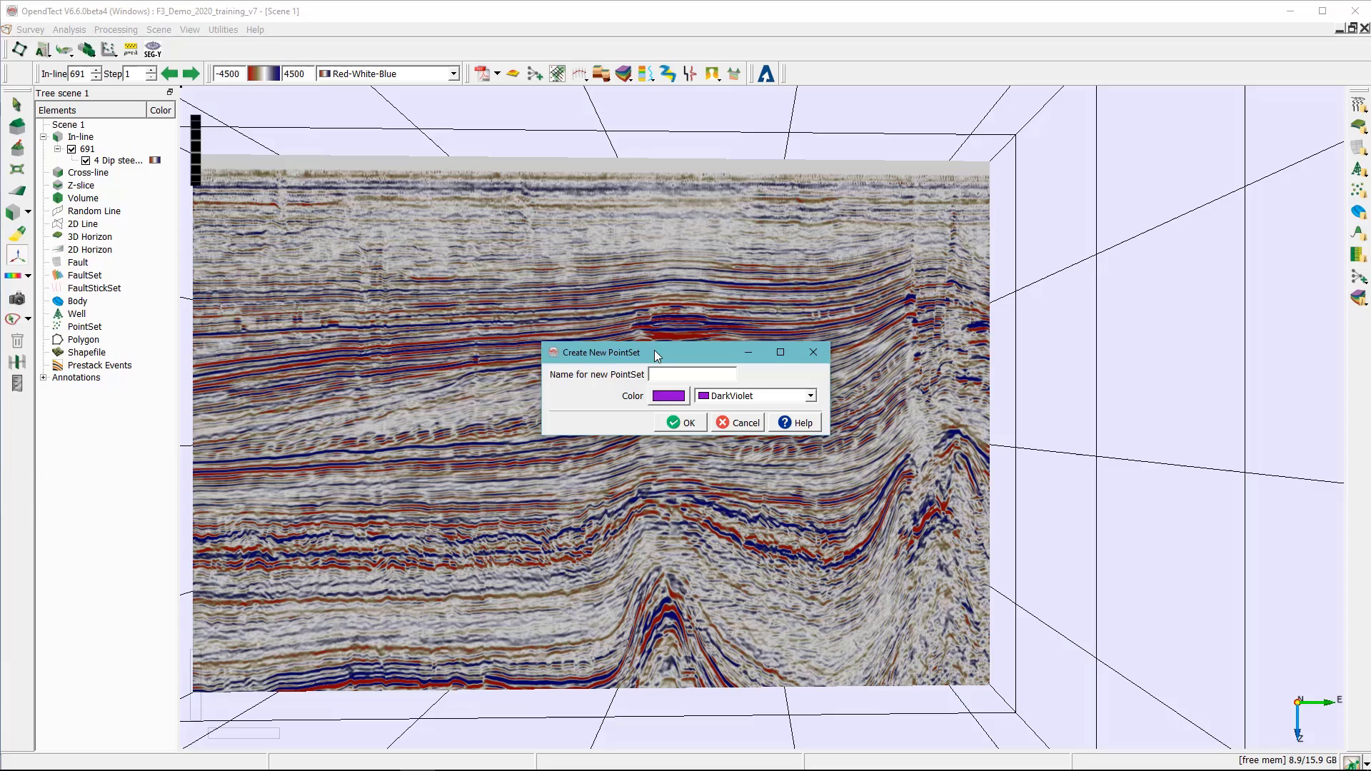
pyautogui.moveTo(656, 353); pyautogui.dragTo(344, 270)
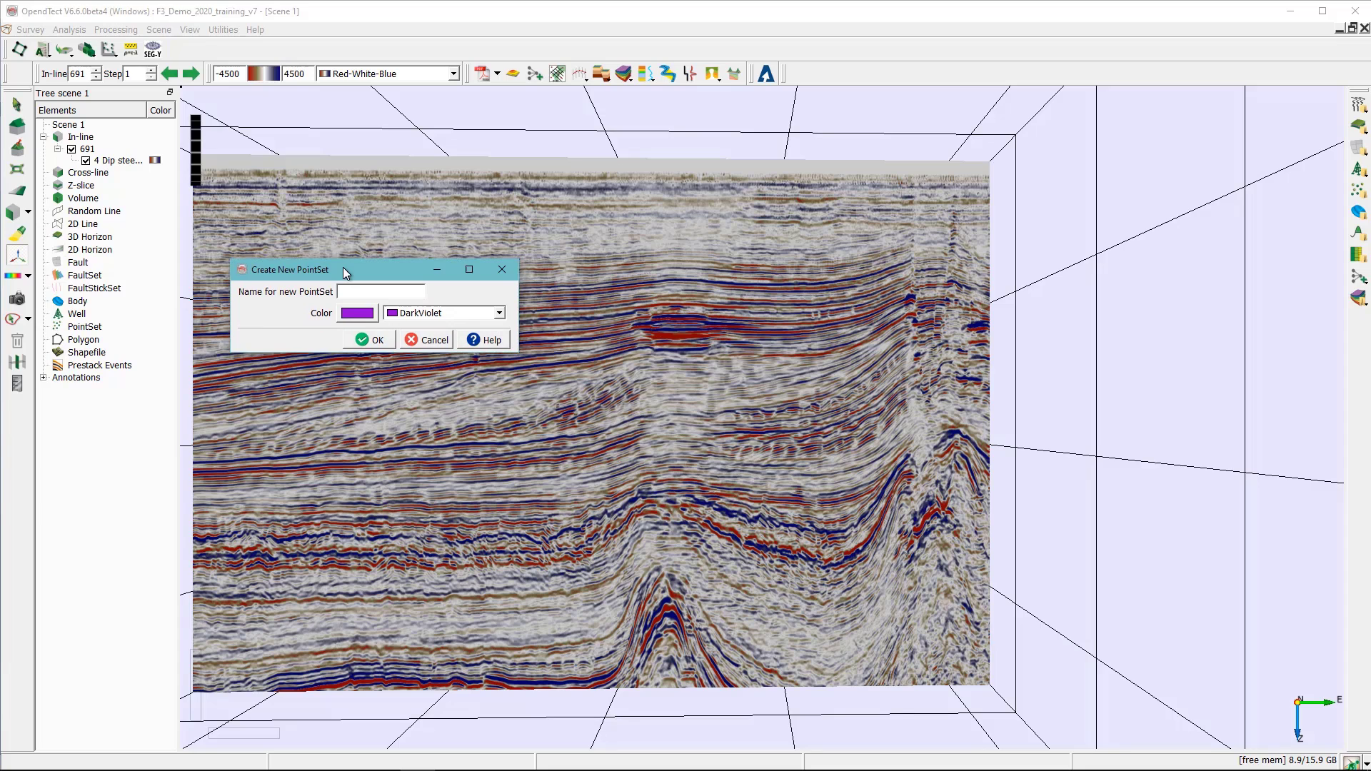
pyautogui.click(354, 315)
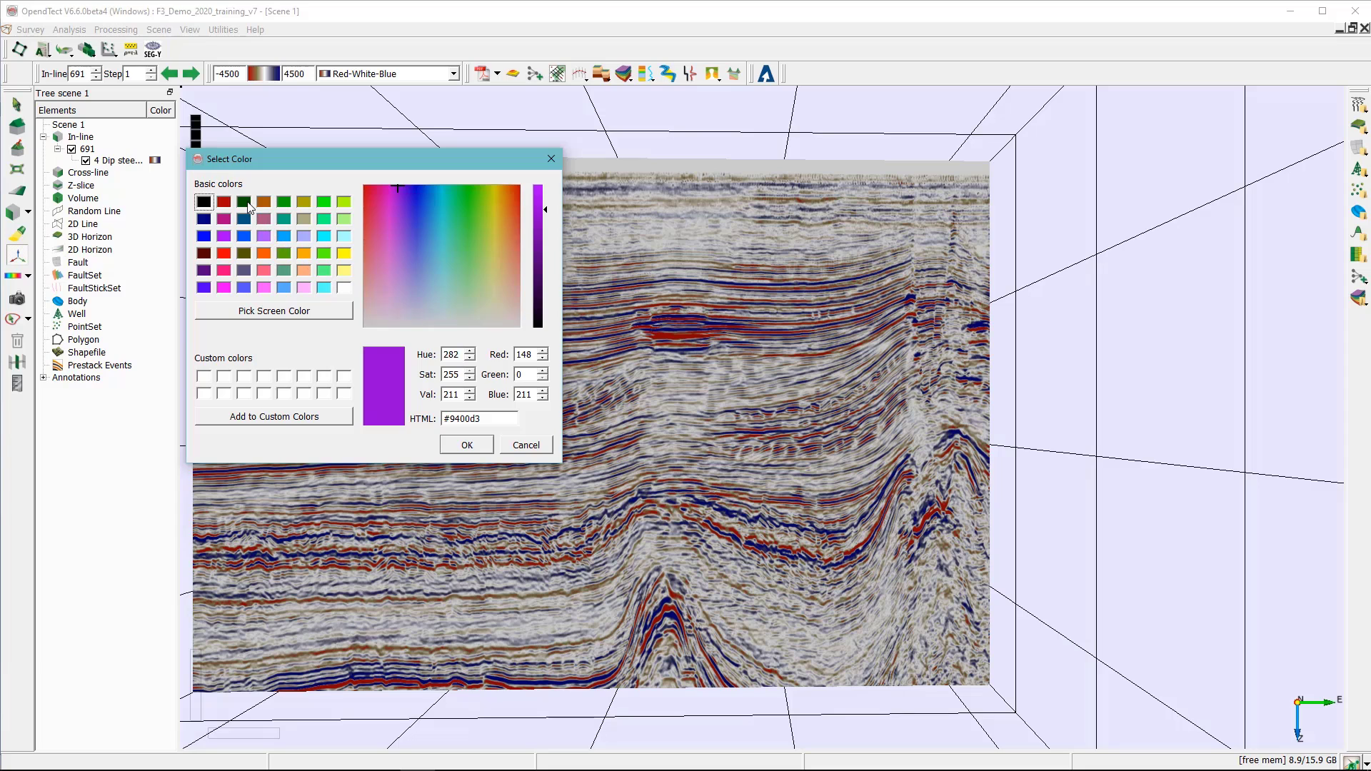
pyautogui.click(247, 203)
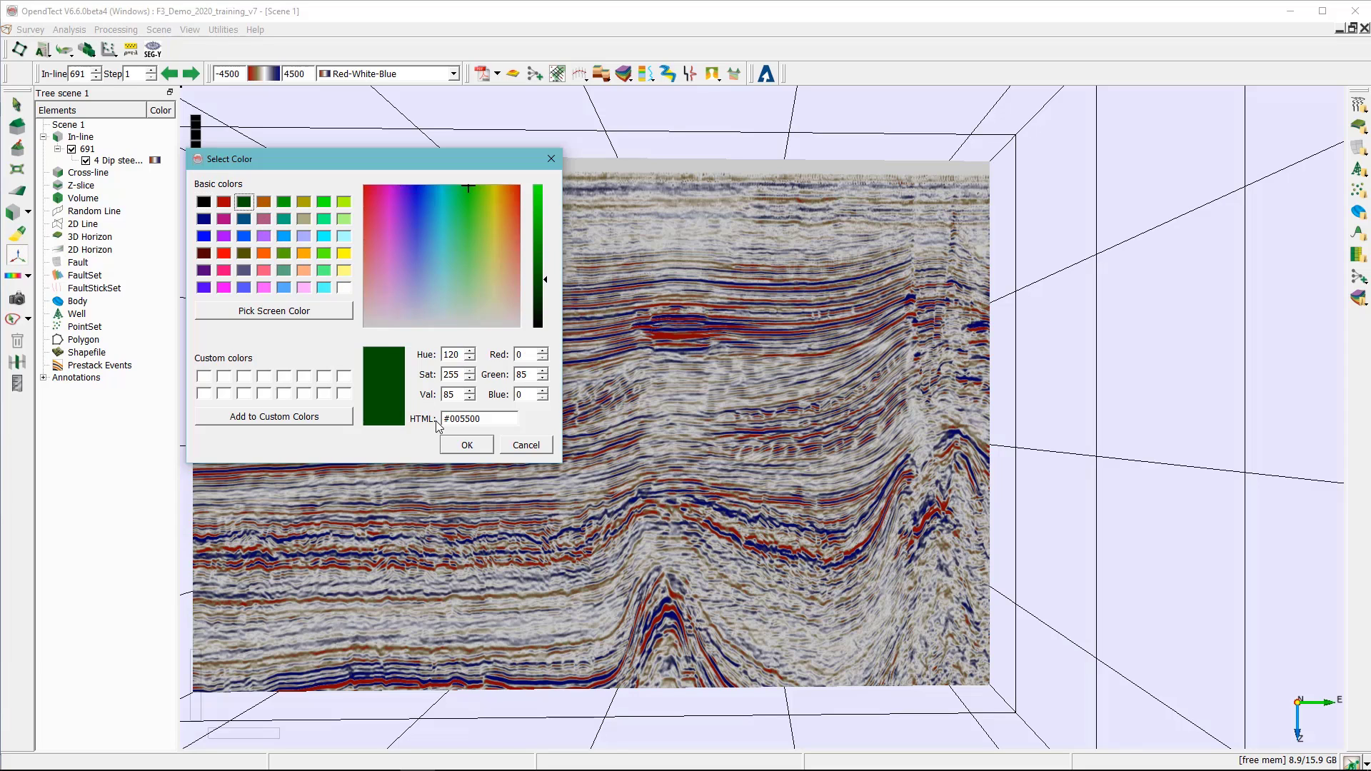
pyautogui.click(465, 444)
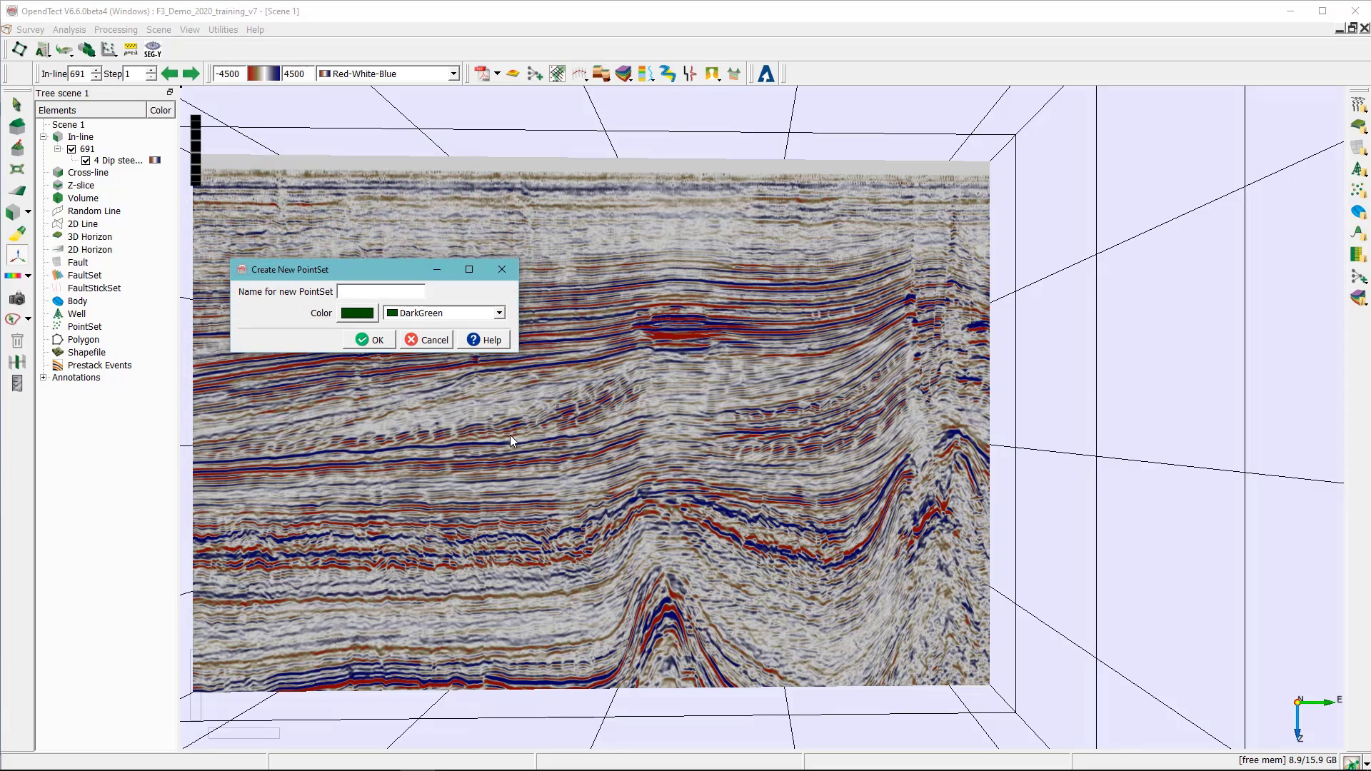
pyautogui.click(349, 286)
pyautogui.write('Chimney-Yes')
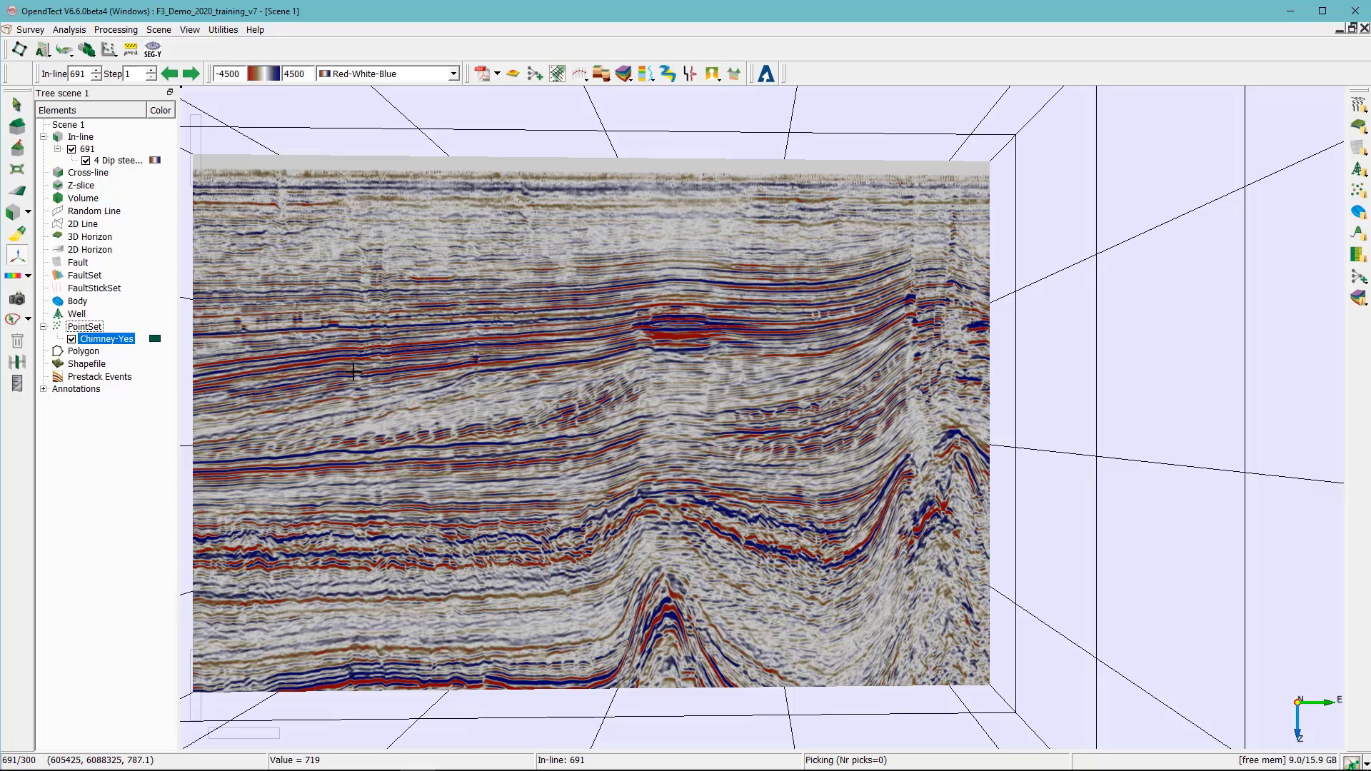
# Step: Pick Chimney-Yes points from top to bottom and across both flanks of the gas chimney
pyautogui.click(913, 216)
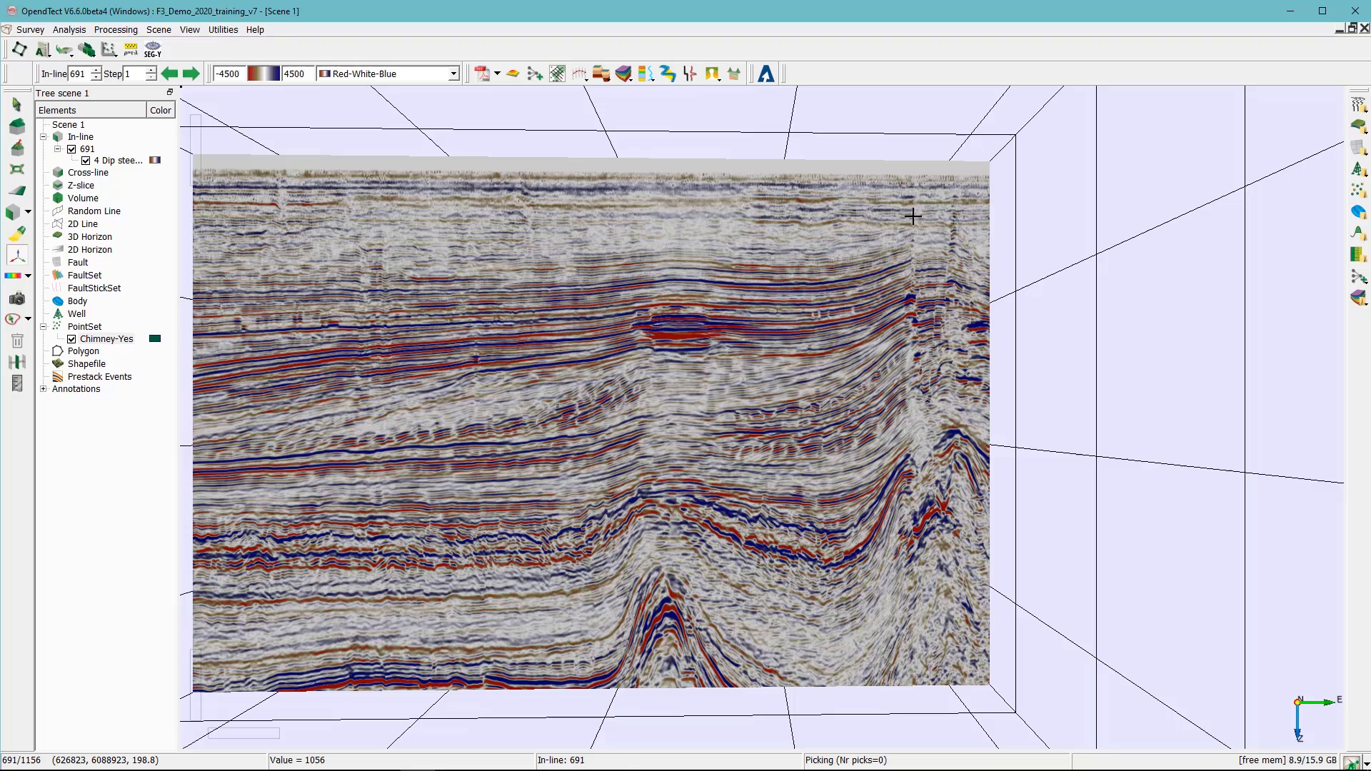
pyautogui.click(915, 243)
pyautogui.click(915, 296)
pyautogui.click(911, 333)
pyautogui.click(909, 368)
pyautogui.click(910, 408)
pyautogui.click(919, 433)
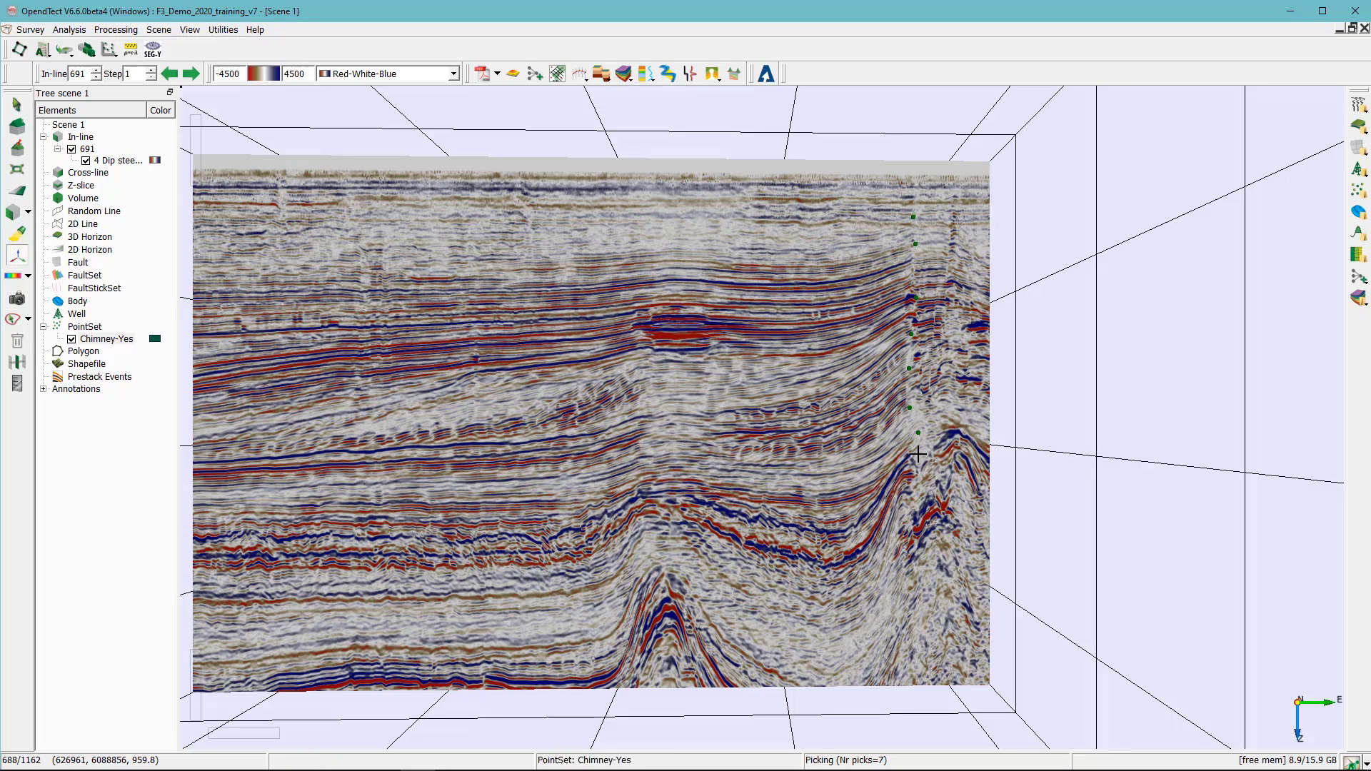
pyautogui.click(919, 459)
pyautogui.click(923, 485)
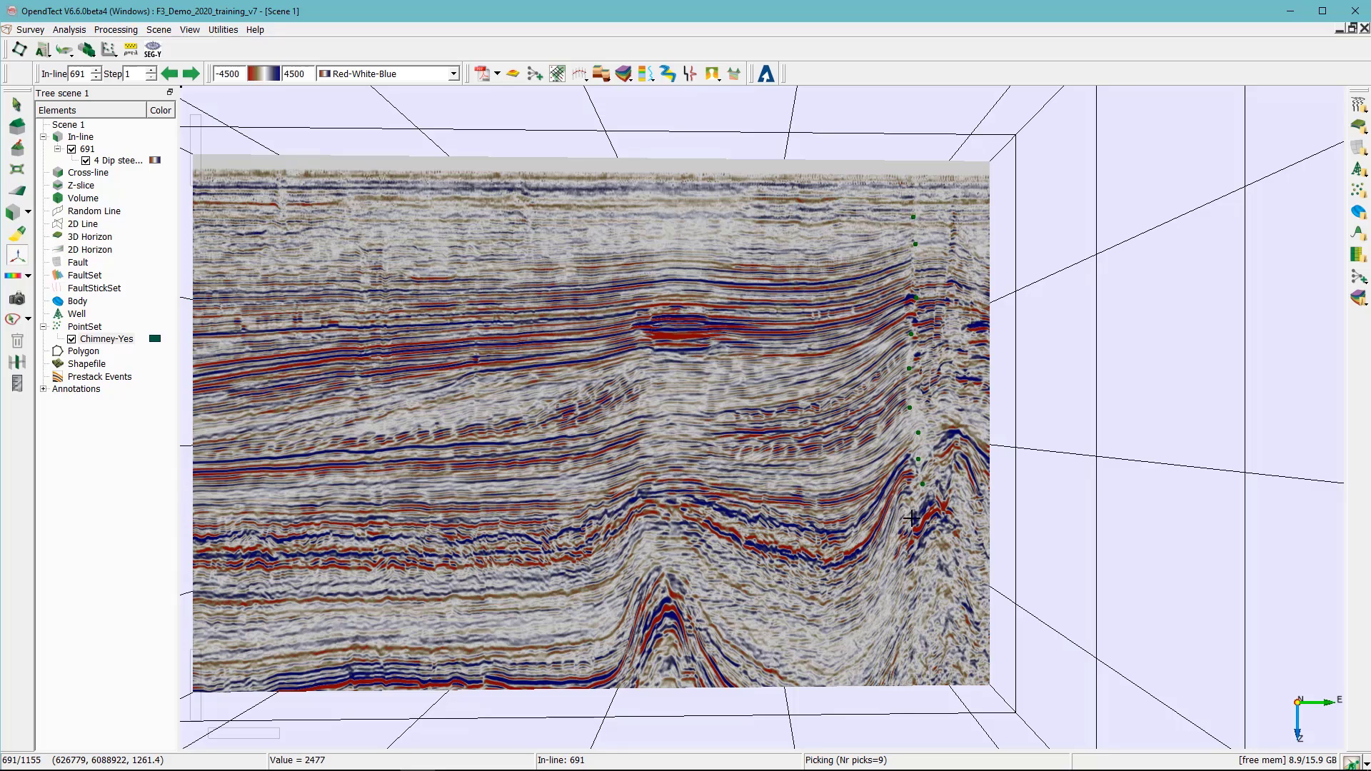
pyautogui.click(912, 519)
pyautogui.click(907, 575)
pyautogui.click(897, 594)
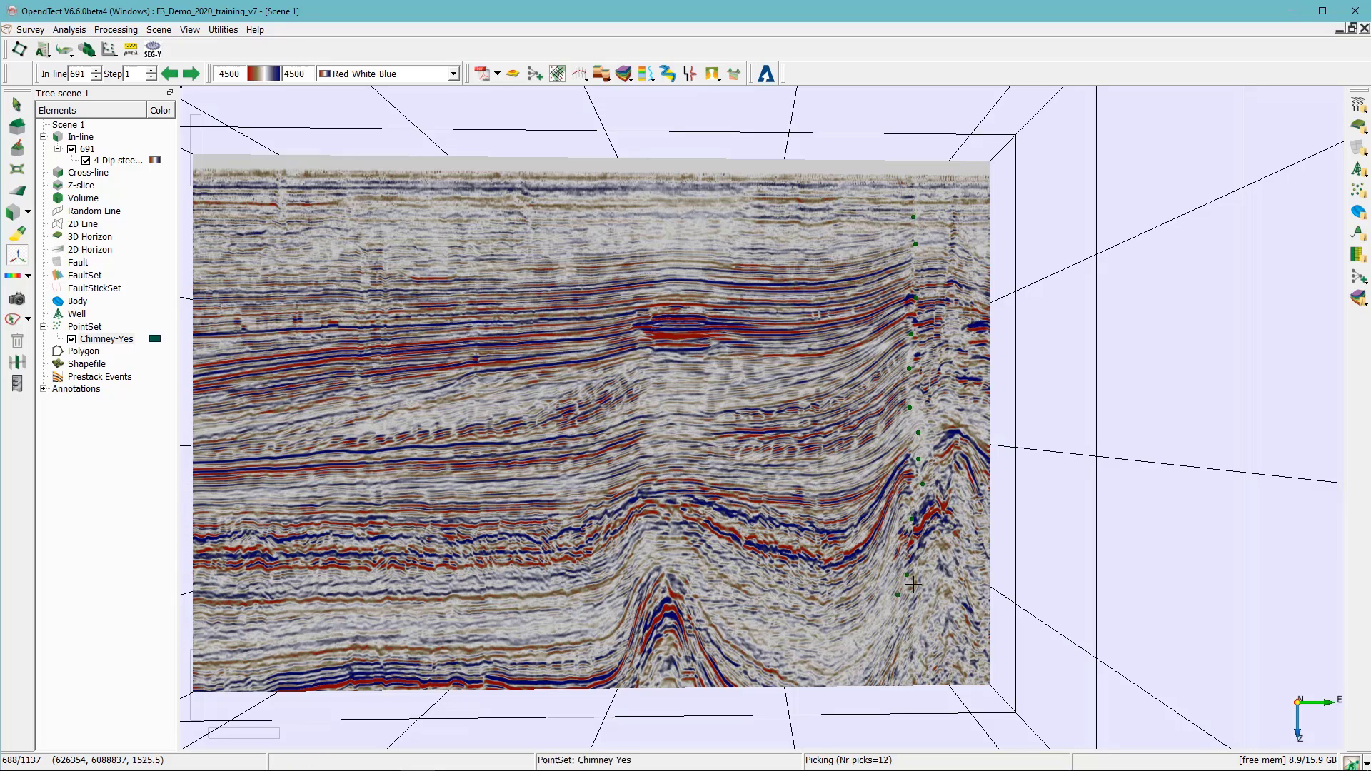
pyautogui.click(948, 572)
pyautogui.click(955, 554)
pyautogui.click(966, 543)
pyautogui.click(962, 508)
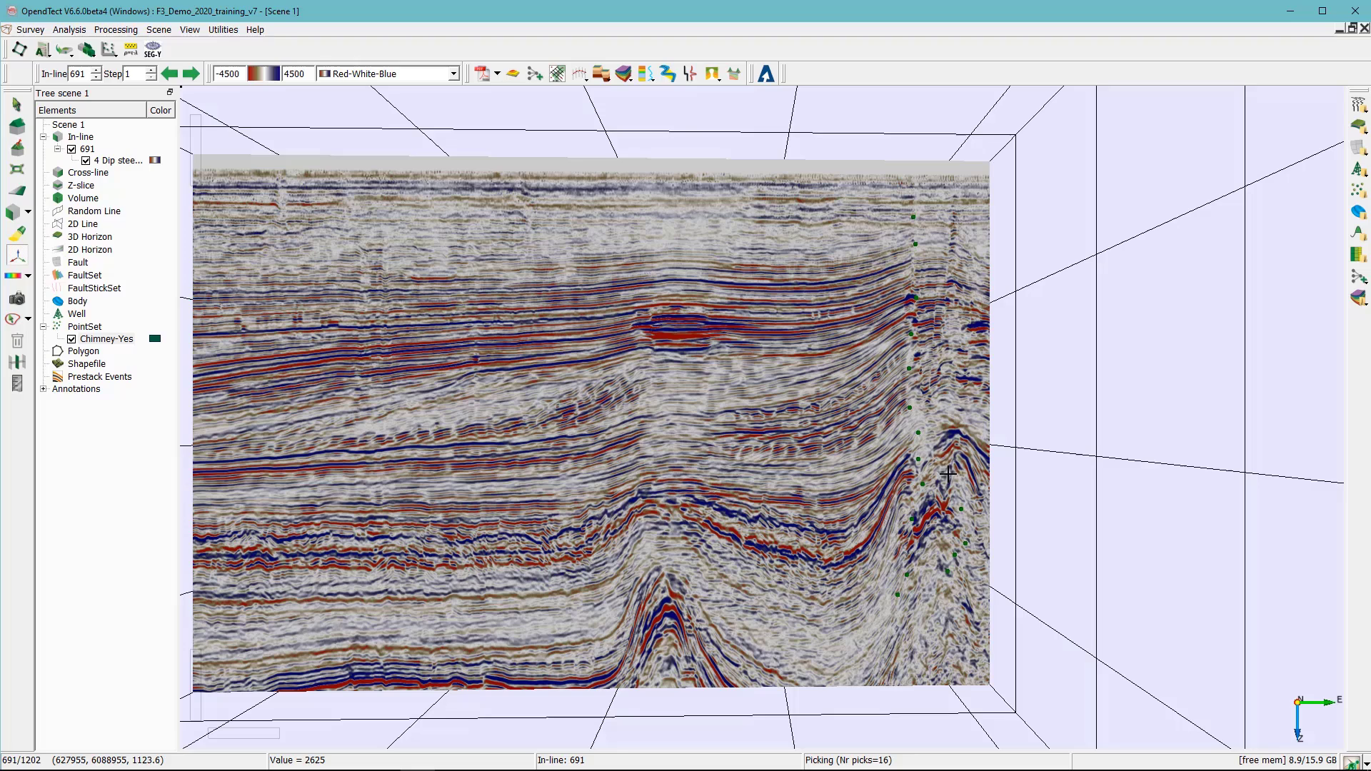
pyautogui.click(950, 480)
pyautogui.click(936, 449)
pyautogui.click(921, 422)
pyautogui.click(937, 402)
pyautogui.click(953, 392)
pyautogui.click(952, 340)
pyautogui.click(961, 326)
pyautogui.click(947, 318)
pyautogui.click(955, 302)
pyautogui.click(953, 285)
pyautogui.click(952, 268)
pyautogui.click(952, 251)
pyautogui.click(954, 221)
pyautogui.click(965, 269)
pyautogui.click(962, 299)
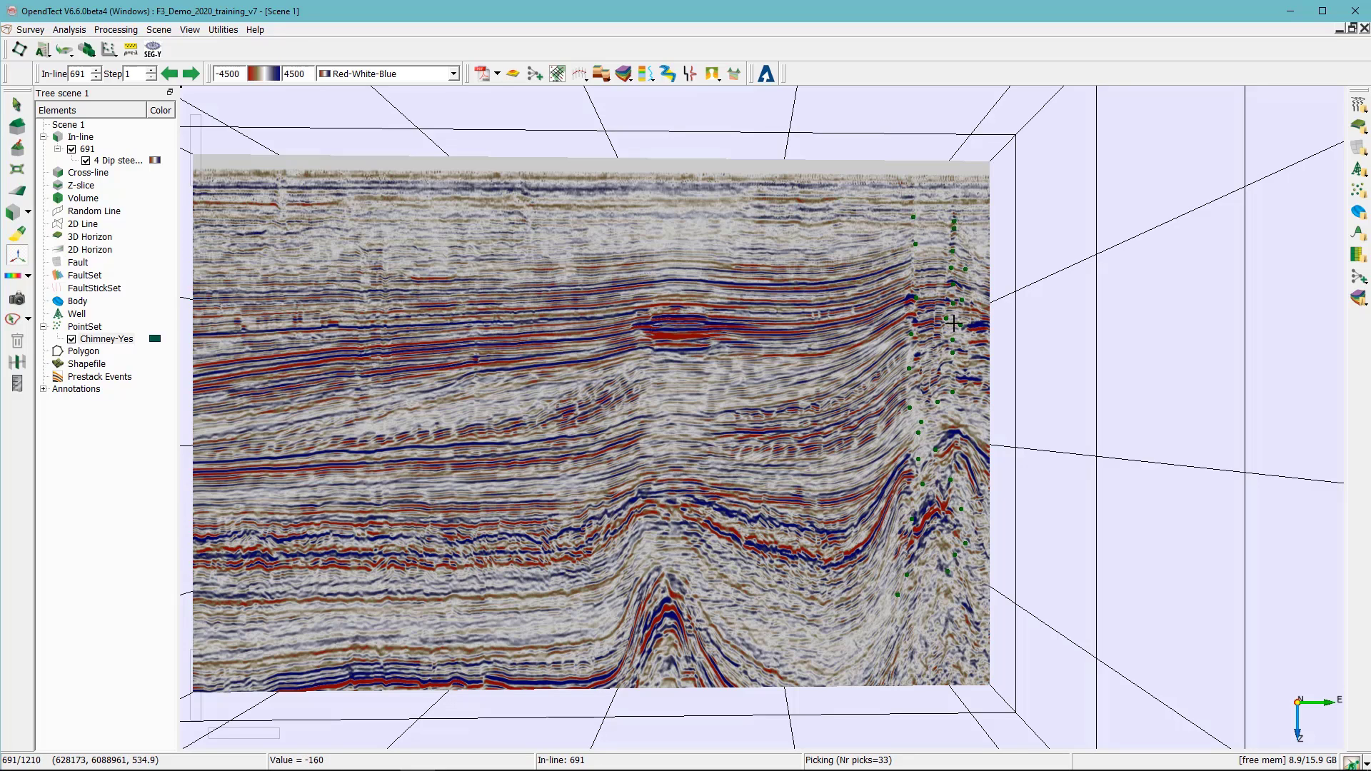
pyautogui.click(962, 342)
pyautogui.click(907, 354)
pyautogui.click(918, 426)
pyautogui.click(938, 416)
pyautogui.click(931, 443)
pyautogui.click(929, 421)
pyautogui.click(922, 423)
pyautogui.click(928, 482)
pyautogui.click(917, 505)
pyautogui.click(899, 525)
pyautogui.click(897, 563)
pyautogui.click(921, 585)
pyautogui.click(939, 555)
pyautogui.click(980, 521)
pyautogui.click(965, 491)
pyautogui.click(945, 383)
pyautogui.click(942, 366)
pyautogui.click(954, 341)
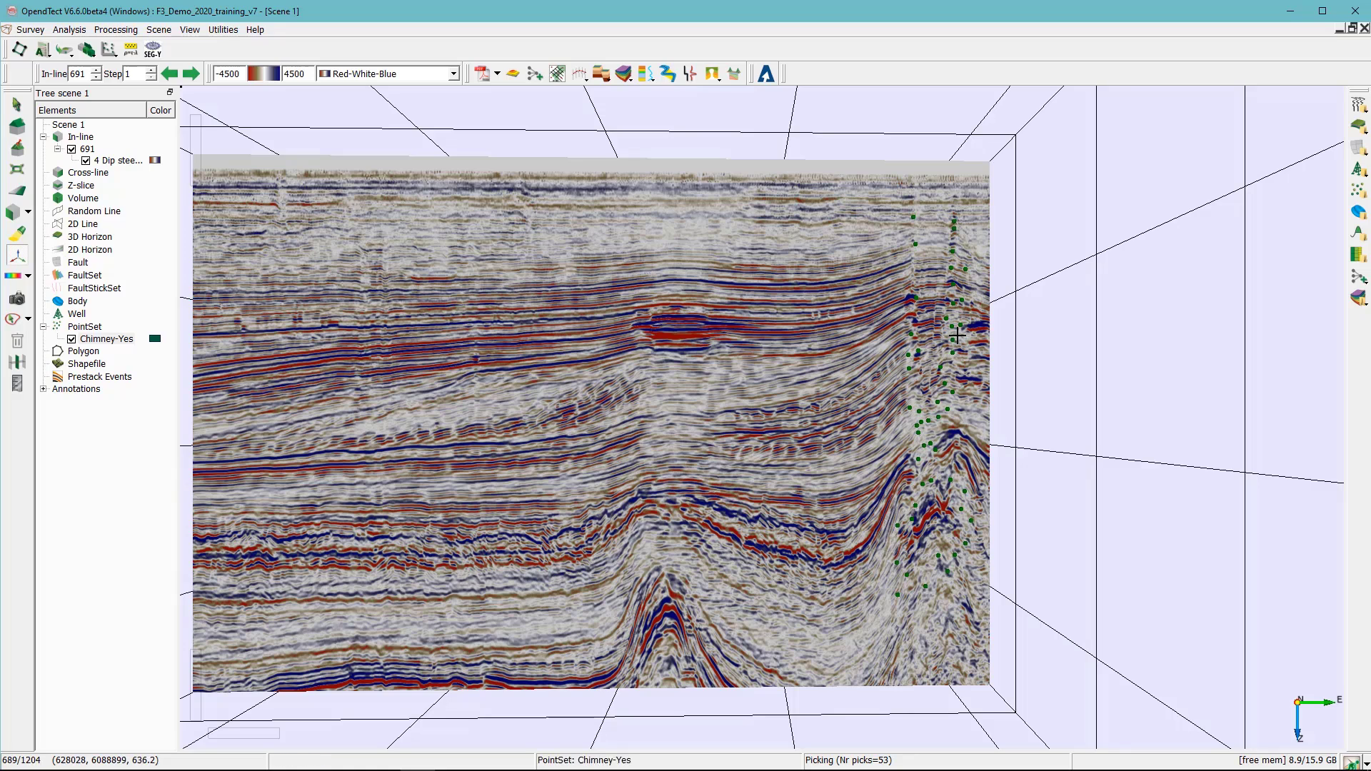
pyautogui.click(914, 268)
pyautogui.click(919, 230)
pyautogui.click(916, 205)
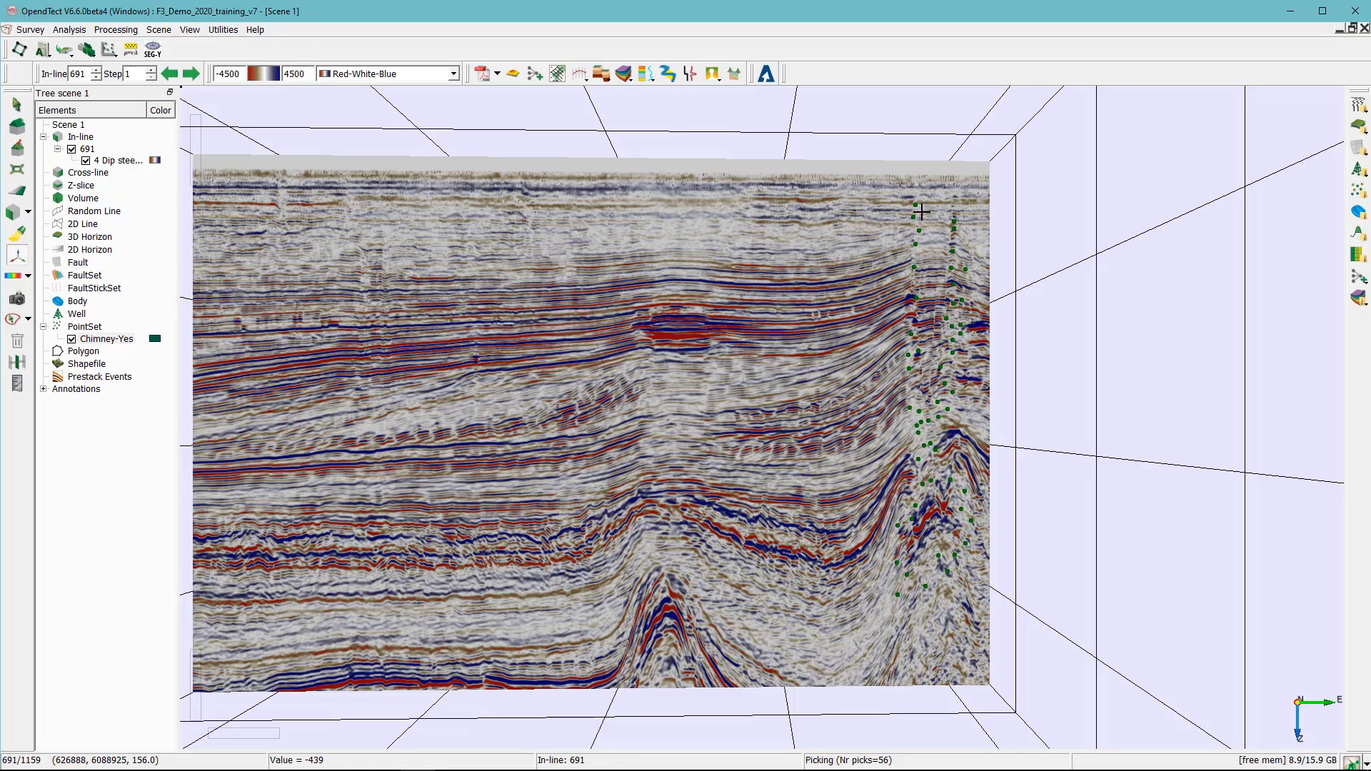
pyautogui.click(952, 260)
pyautogui.click(948, 351)
pyautogui.click(954, 335)
# Step: Save the Chimney-Yes point set and end picking into it
pyautogui.rightClick(117, 343)
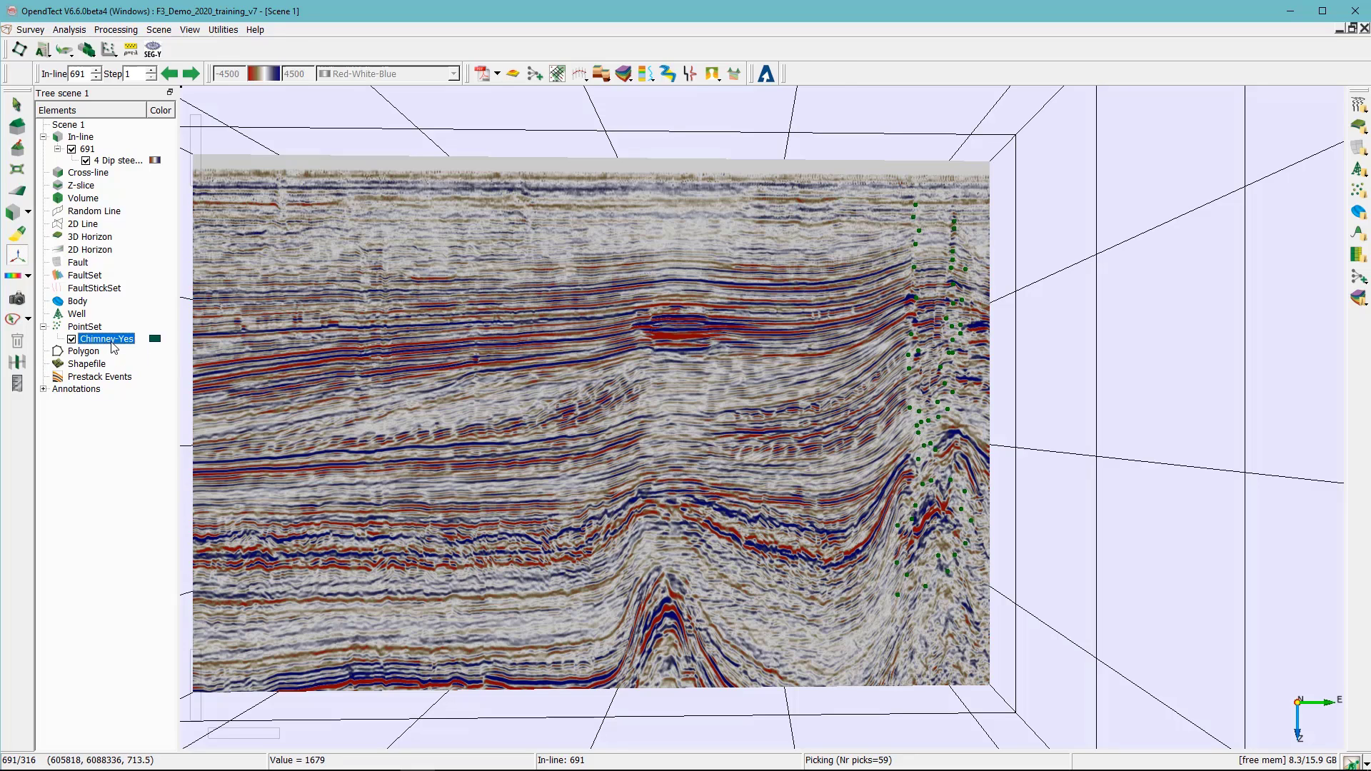
pyautogui.click(141, 390)
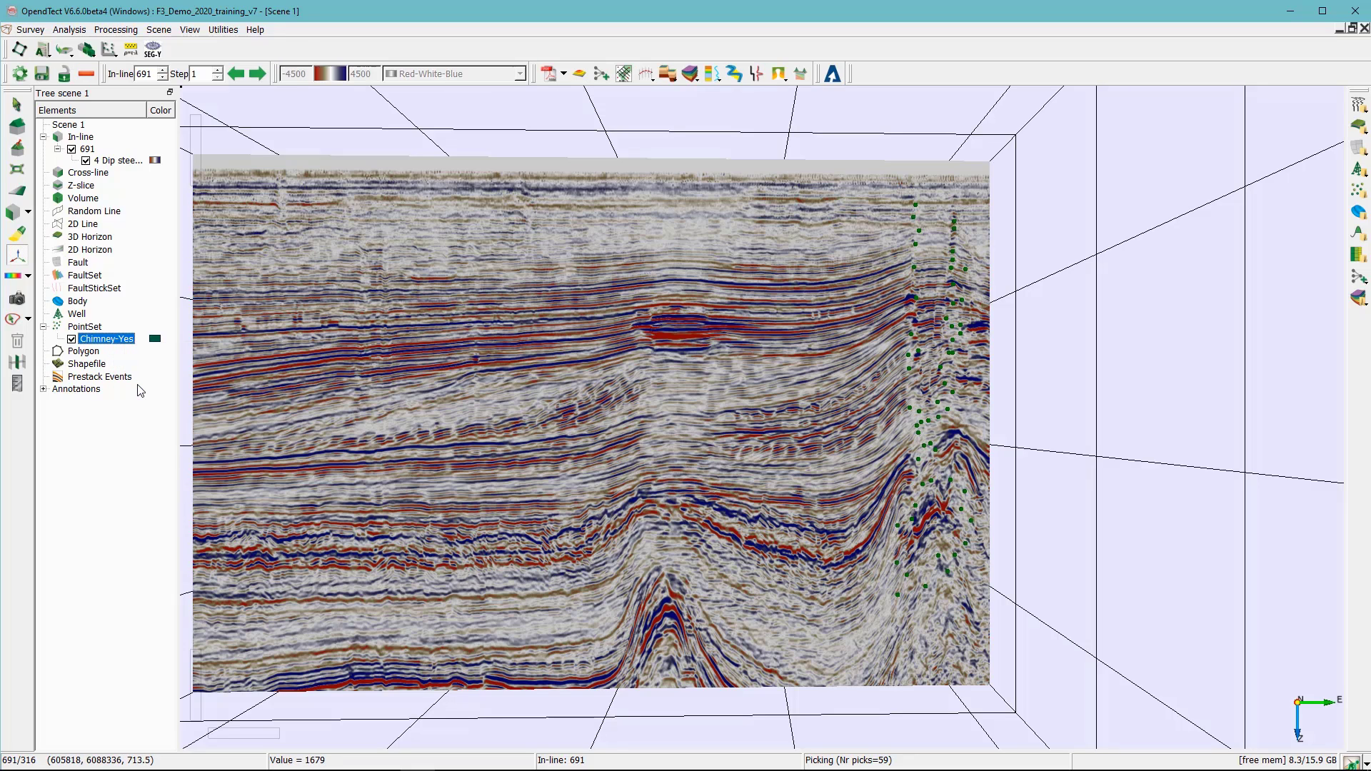
pyautogui.click(88, 327)
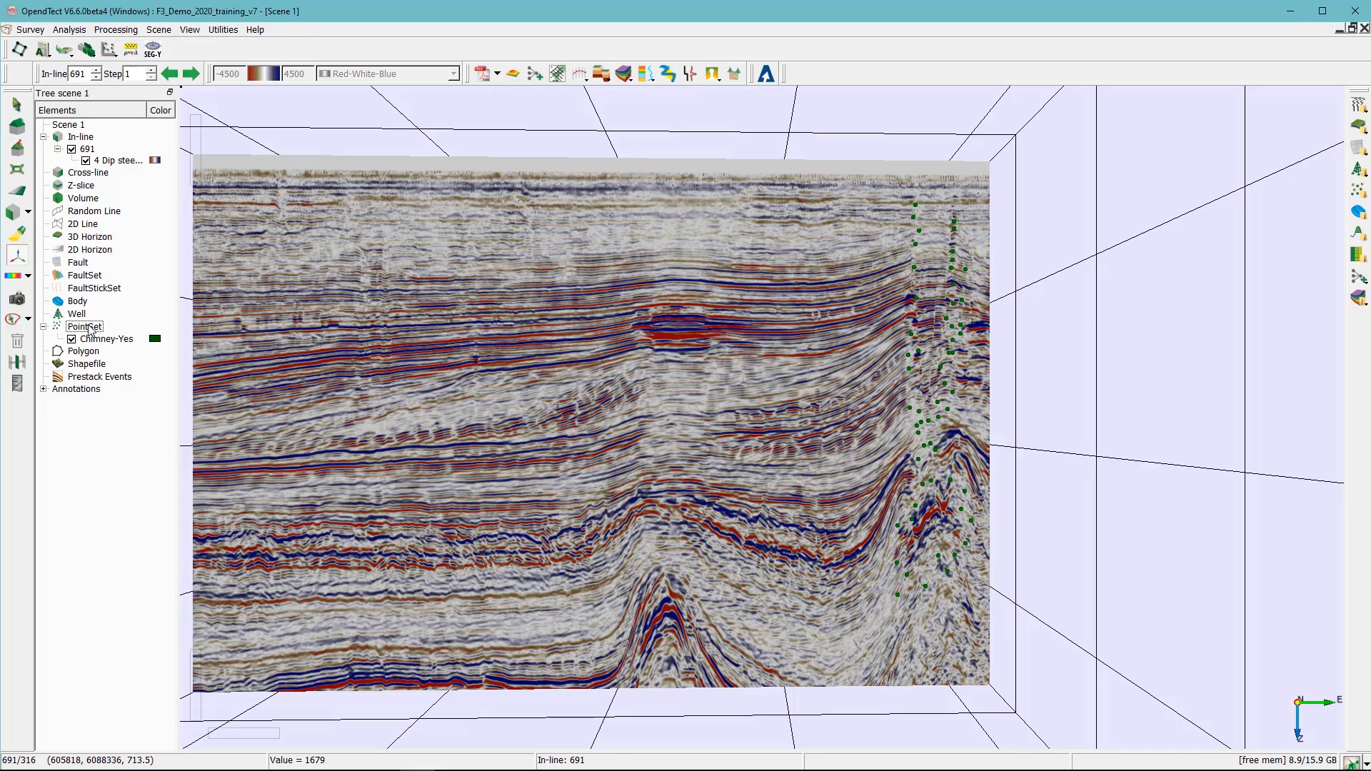
# Step: Create an empty point set named Chimney-No with red colour
pyautogui.rightClick(90, 330)
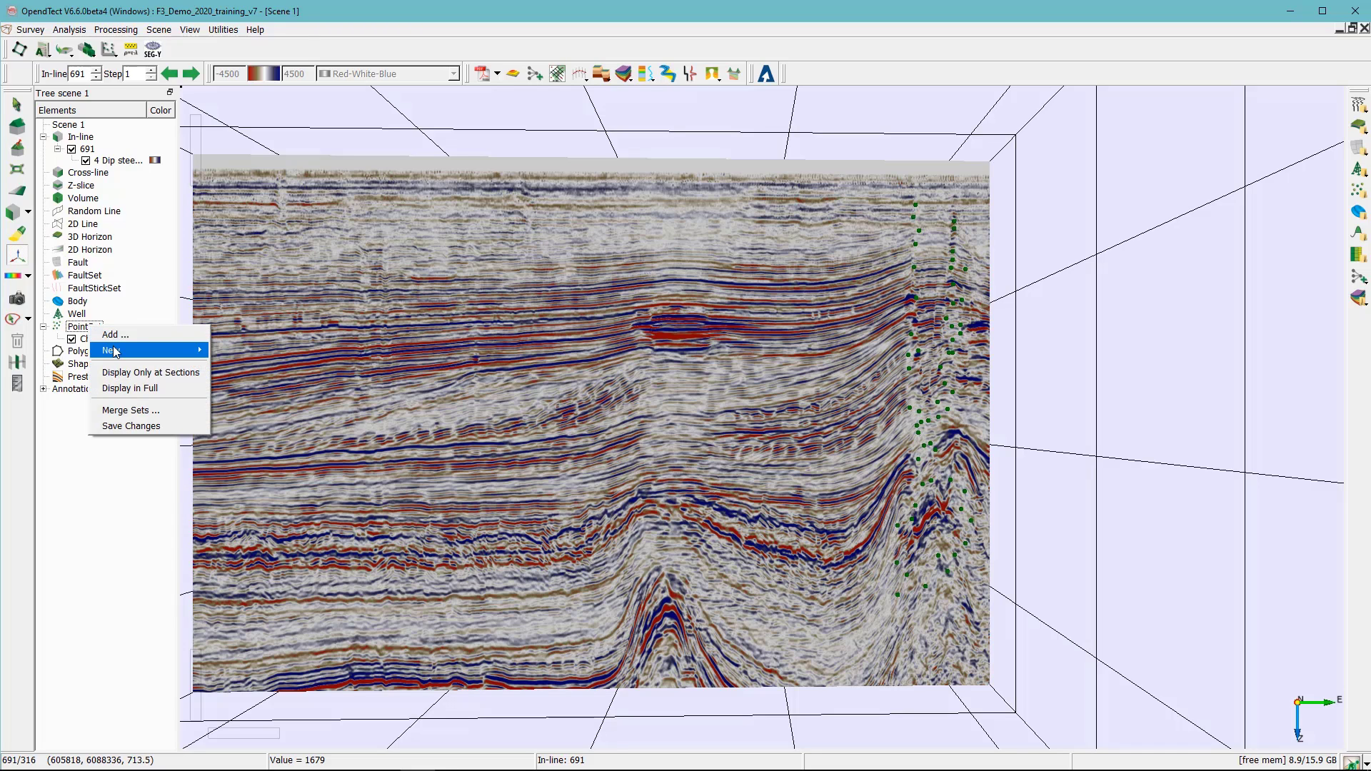
pyautogui.moveTo(121, 351)
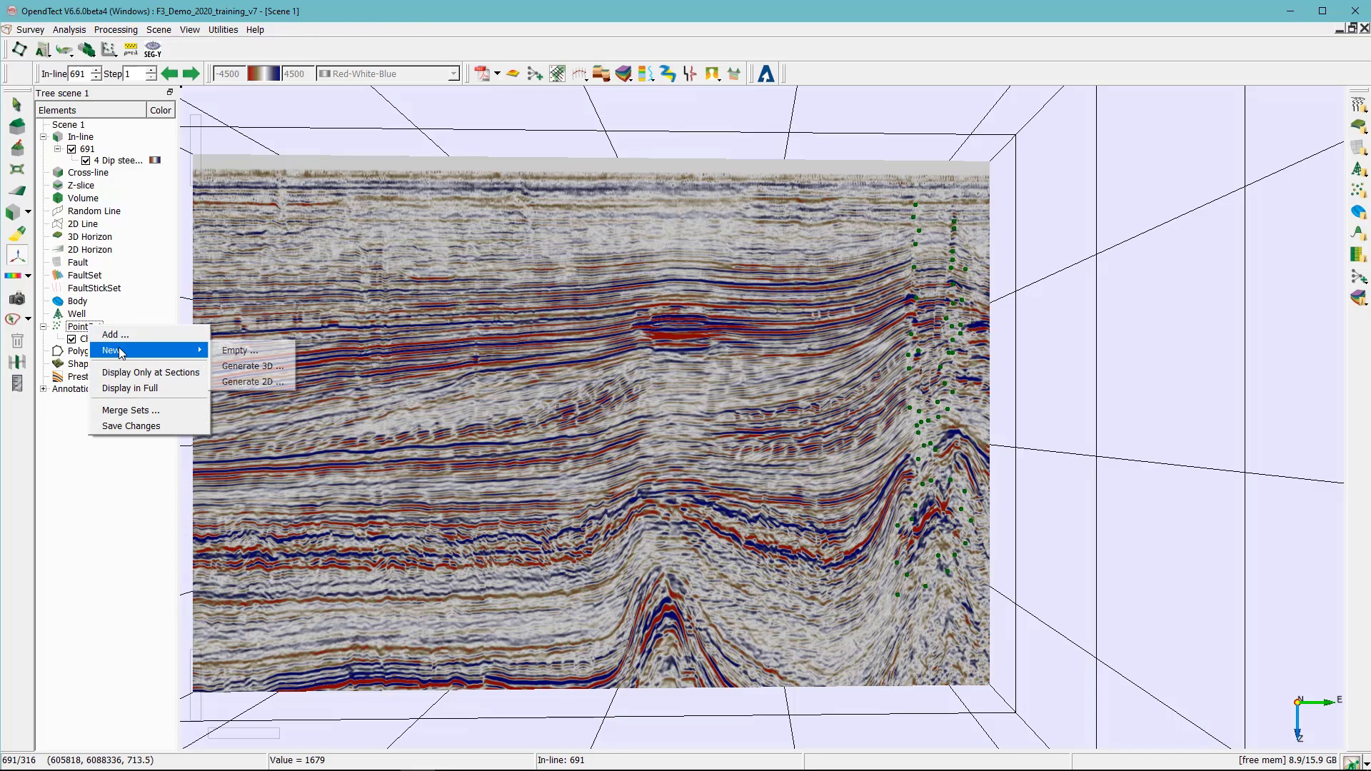
pyautogui.click(234, 351)
pyautogui.moveTo(635, 354); pyautogui.dragTo(431, 355)
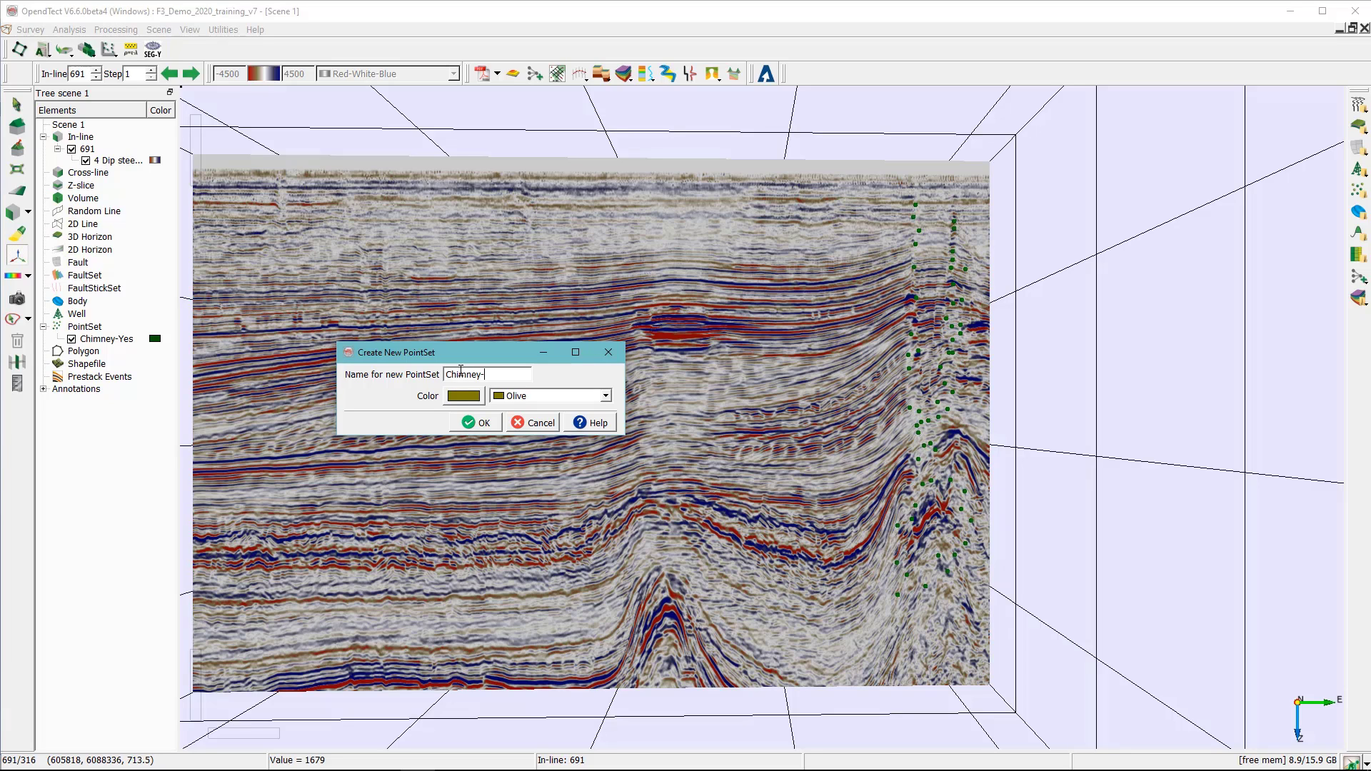
pyautogui.write('Chimney-no')
pyautogui.press('BackSpace')
pyautogui.click(463, 395)
pyautogui.click(330, 336)
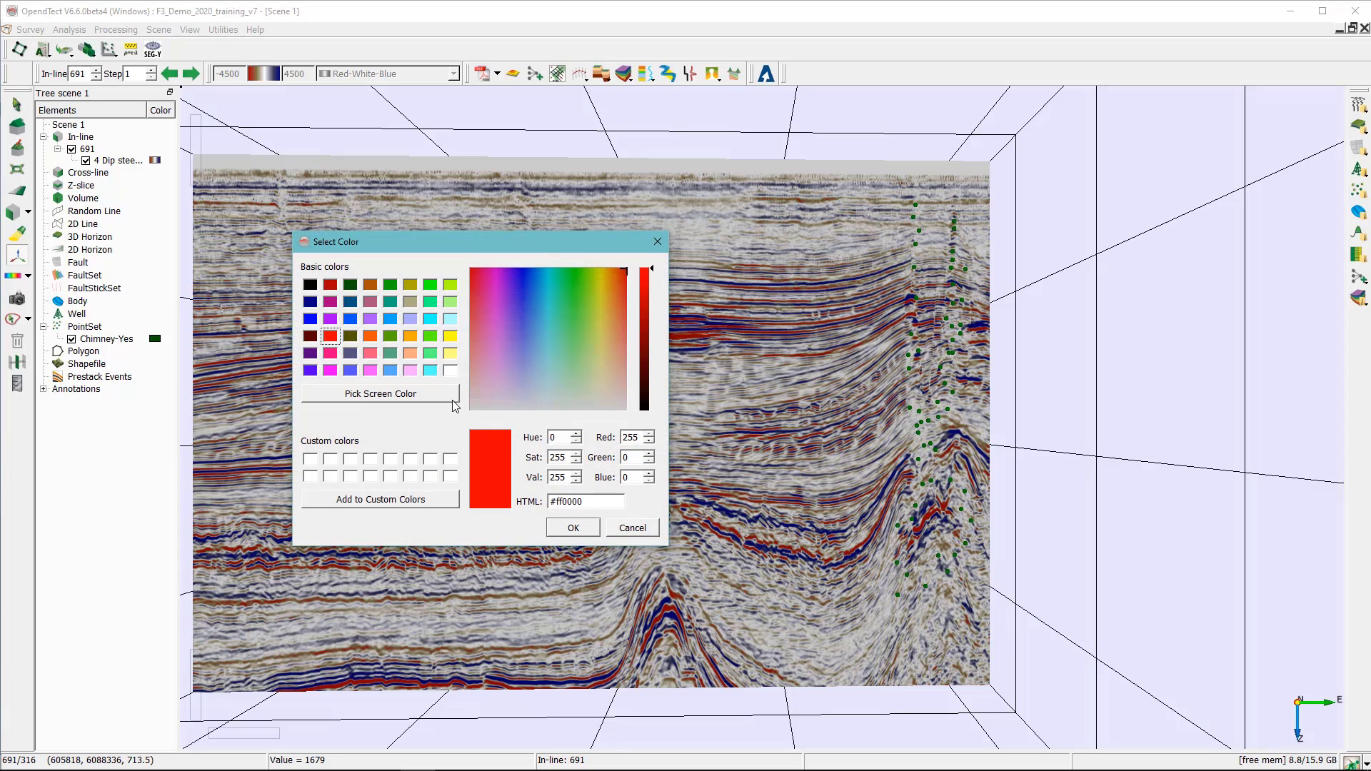
pyautogui.click(574, 529)
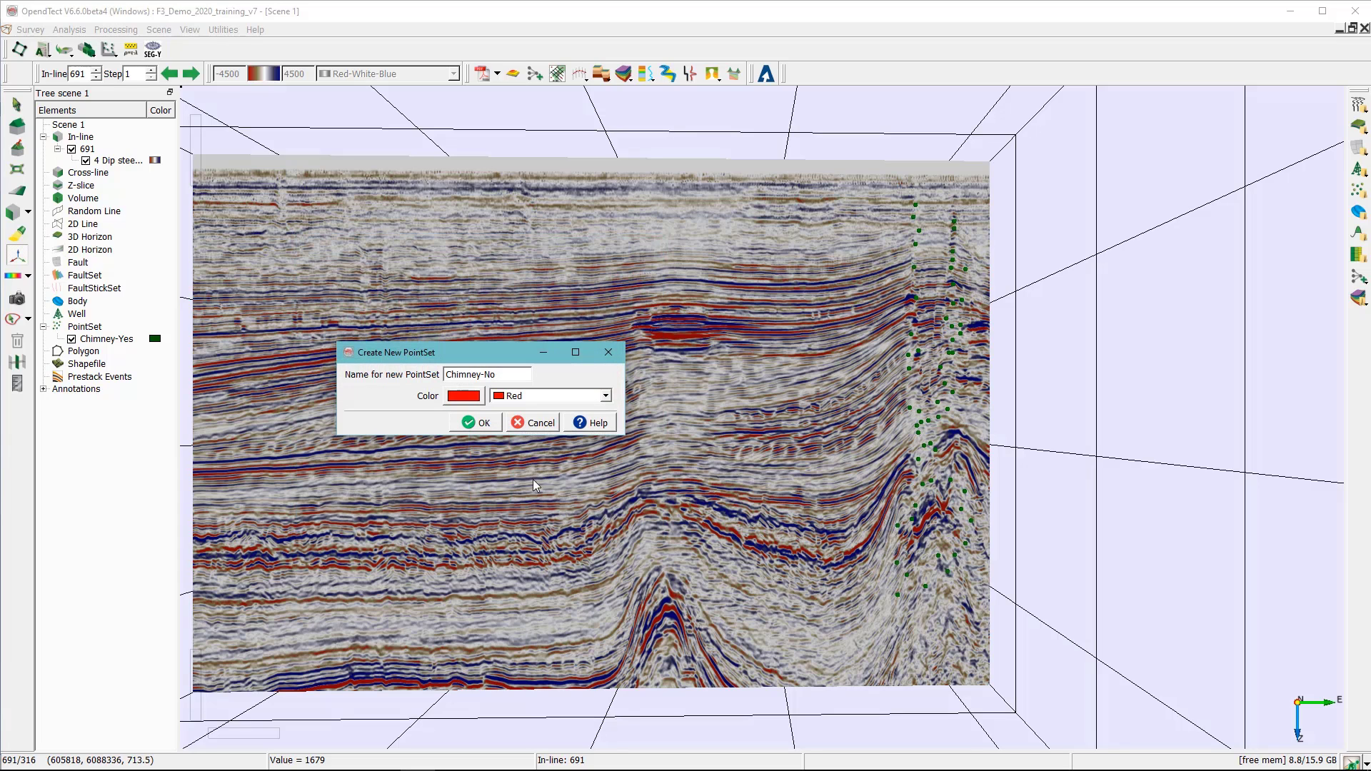
pyautogui.click(482, 426)
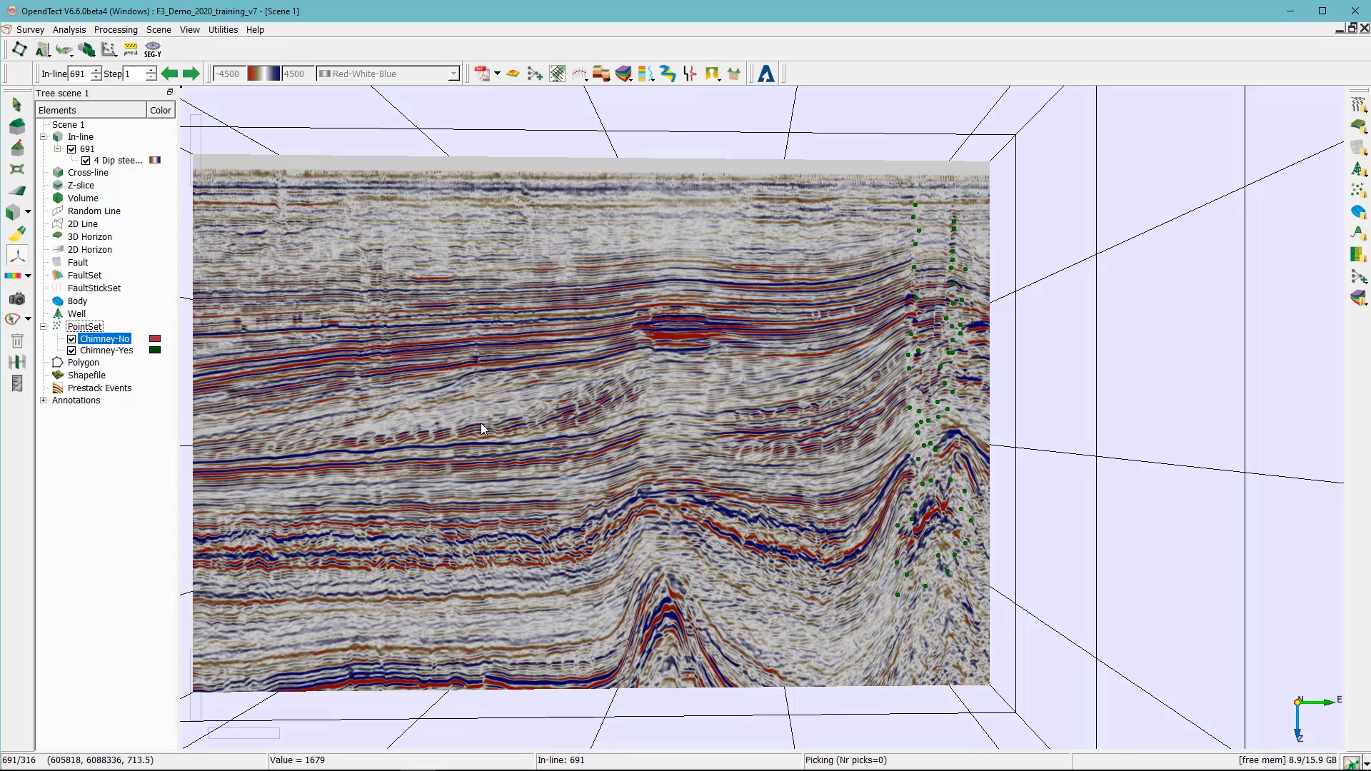
# Step: Place Chimney-No picks on undisturbed reflectors across the section left of the chimney
pyautogui.click(865, 272)
pyautogui.click(848, 273)
pyautogui.click(819, 278)
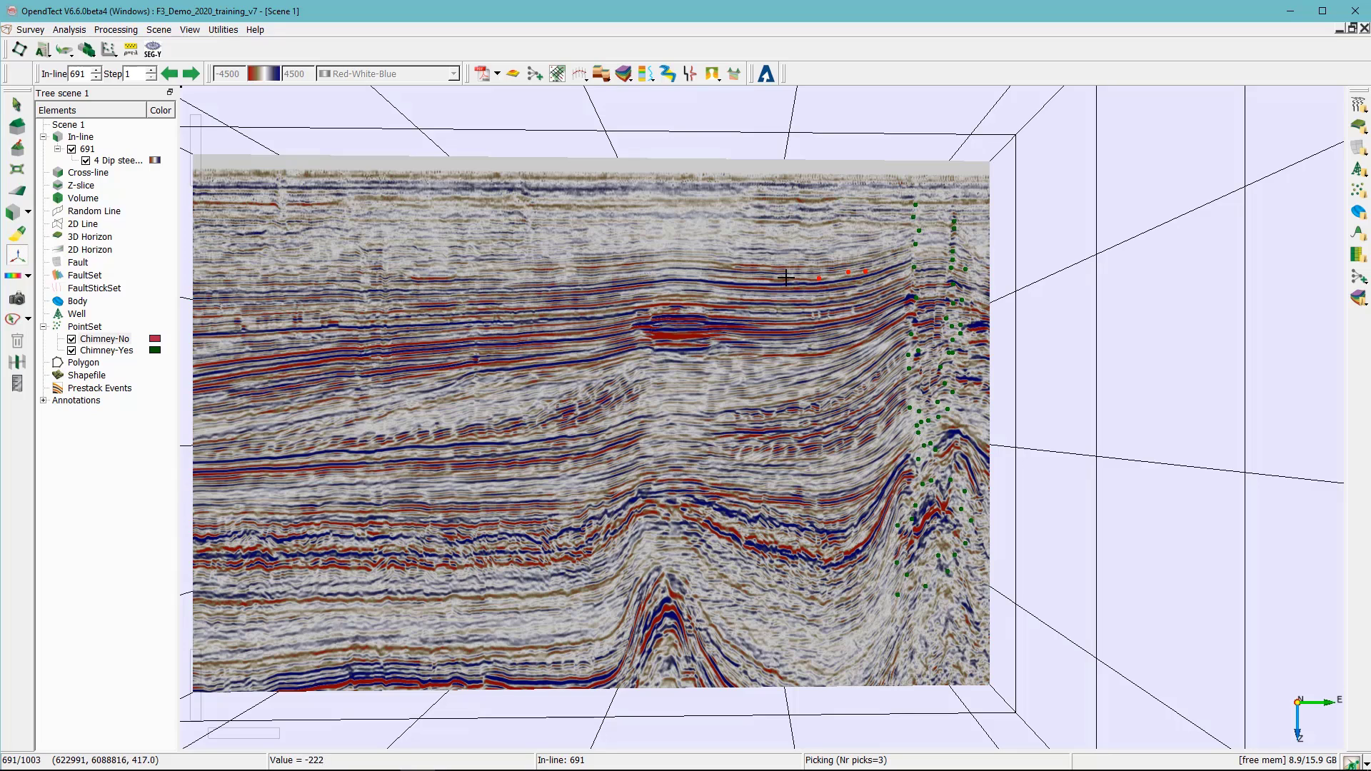
pyautogui.click(787, 278)
pyautogui.click(740, 273)
pyautogui.click(734, 295)
pyautogui.click(778, 294)
pyautogui.click(810, 293)
pyautogui.click(835, 295)
pyautogui.click(867, 285)
pyautogui.click(885, 286)
pyautogui.click(878, 295)
pyautogui.click(841, 304)
pyautogui.click(781, 312)
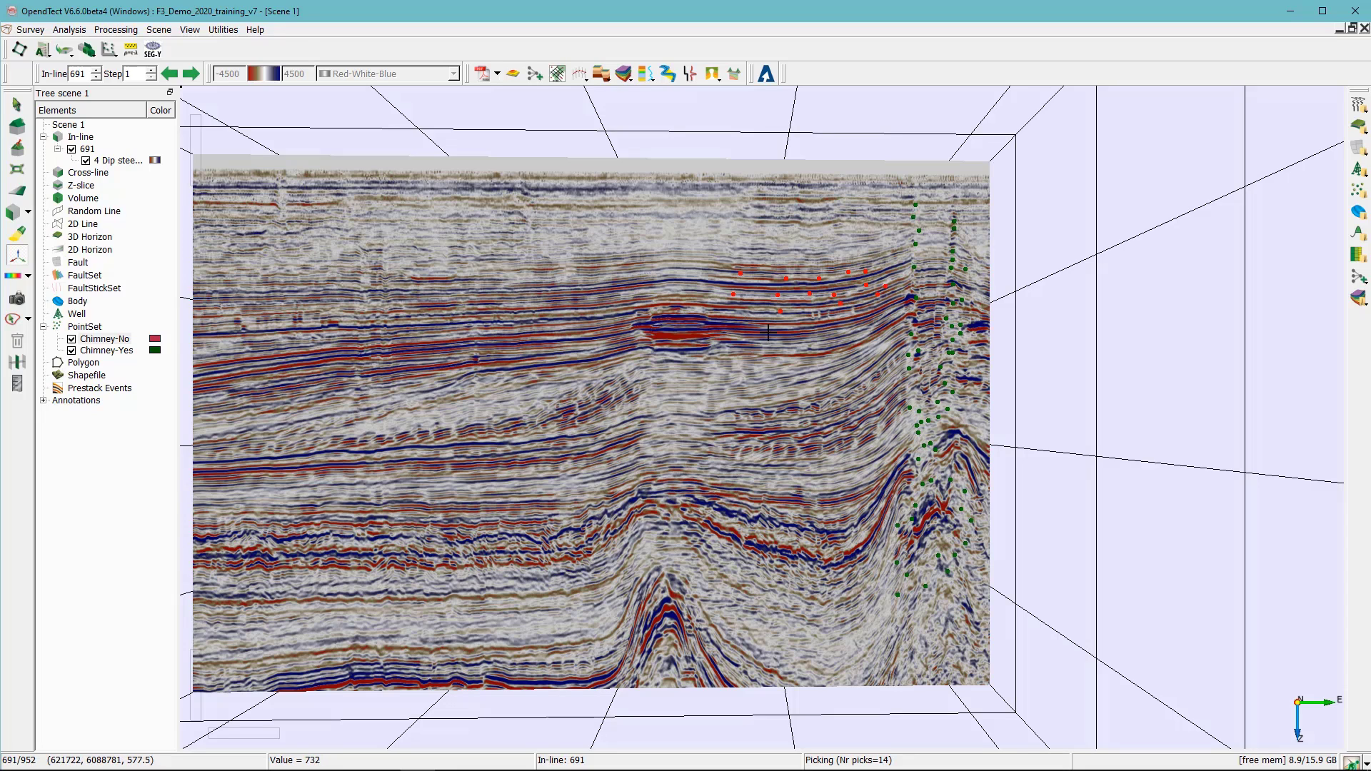
pyautogui.click(827, 336)
pyautogui.click(864, 328)
pyautogui.click(887, 317)
pyautogui.click(879, 338)
pyautogui.click(854, 364)
pyautogui.click(807, 376)
pyautogui.click(758, 384)
pyautogui.click(772, 367)
pyautogui.click(769, 399)
pyautogui.click(728, 401)
pyautogui.click(837, 380)
pyautogui.click(881, 447)
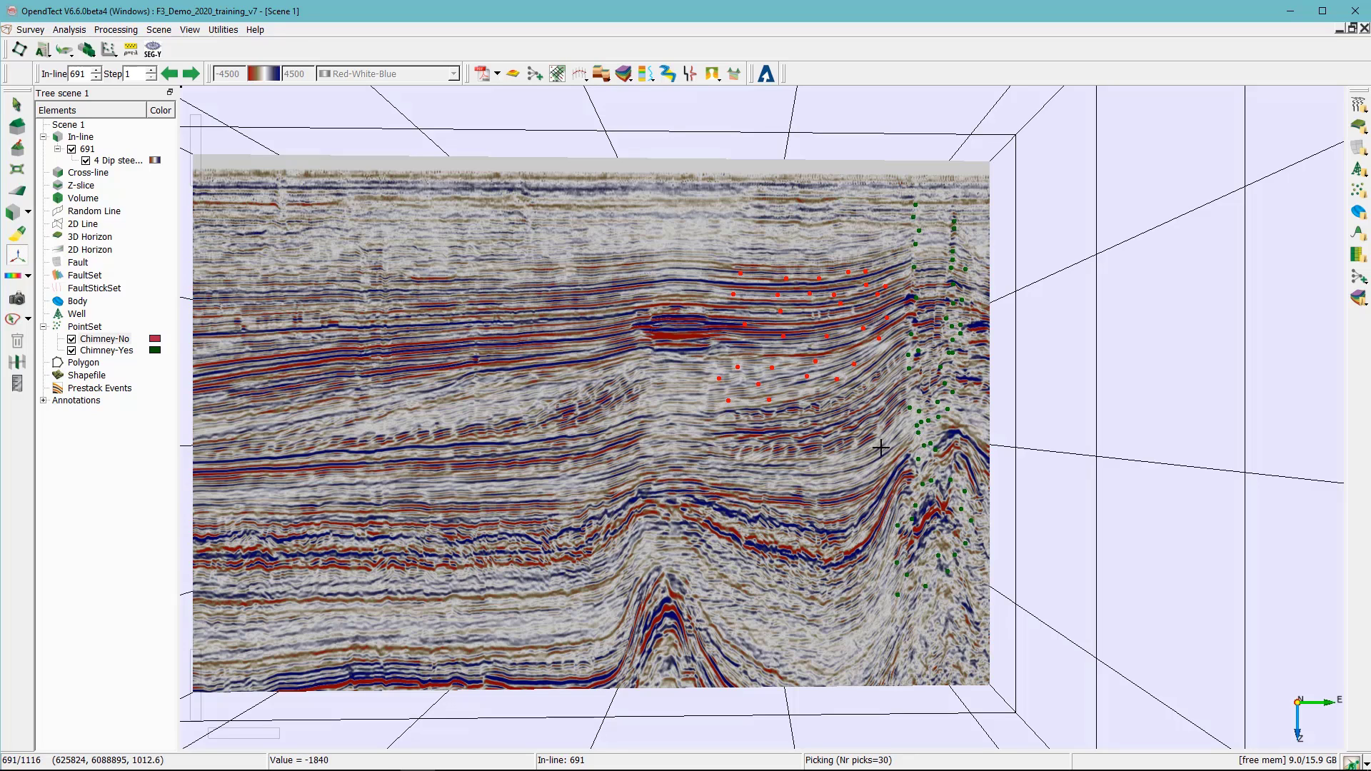
pyautogui.click(829, 465)
pyautogui.click(598, 346)
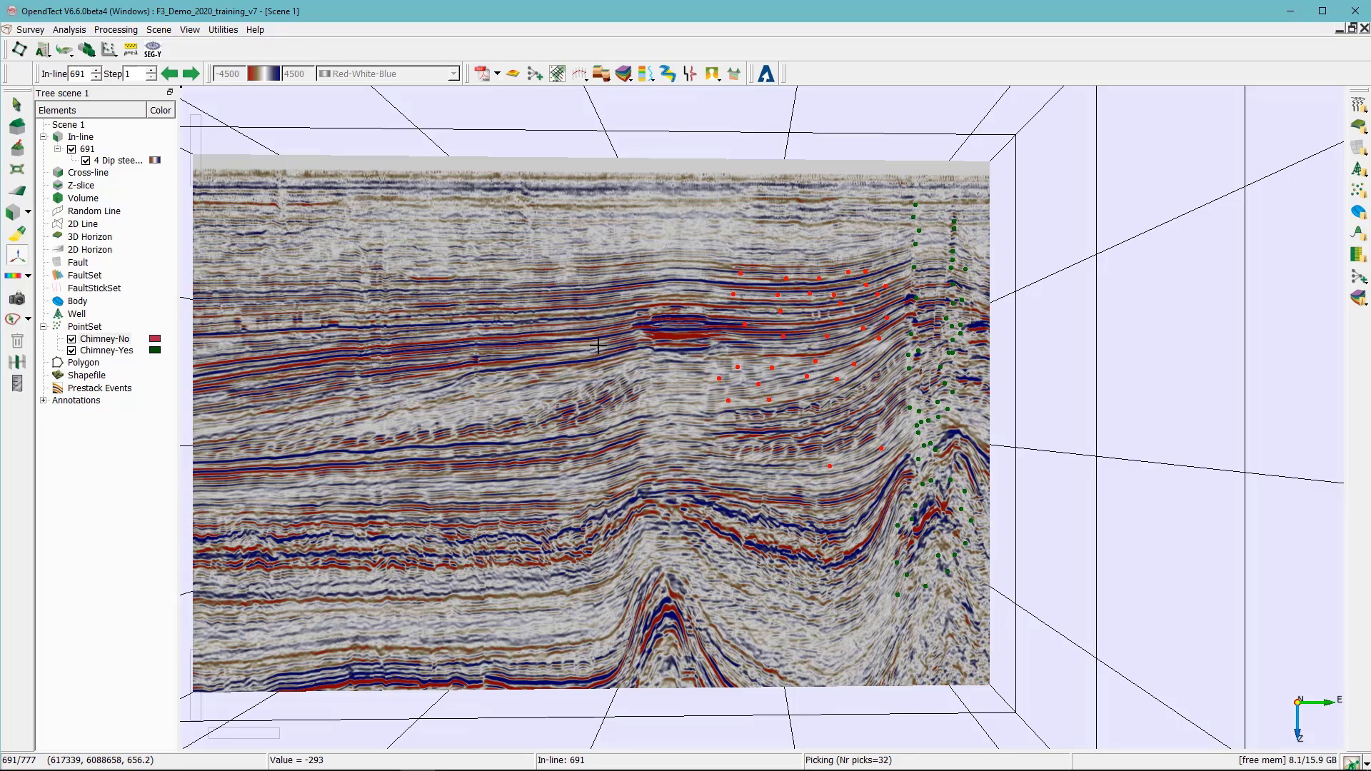
pyautogui.click(612, 296)
pyautogui.click(643, 275)
pyautogui.click(573, 388)
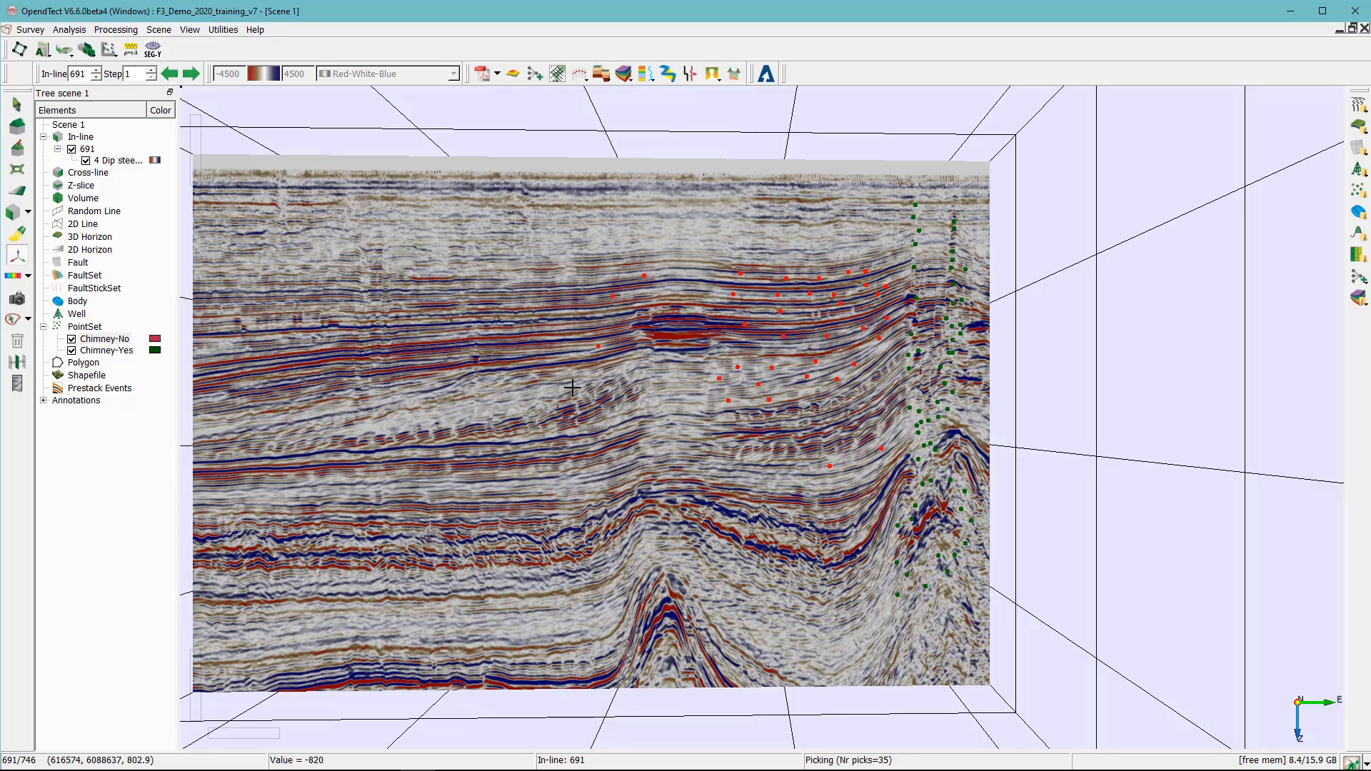
# Step: Add three more Chimney-No picks on the far left, then save the Chimney-No set
pyautogui.click(573, 351)
pyautogui.click(573, 323)
pyautogui.click(586, 296)
pyautogui.rightClick(98, 341)
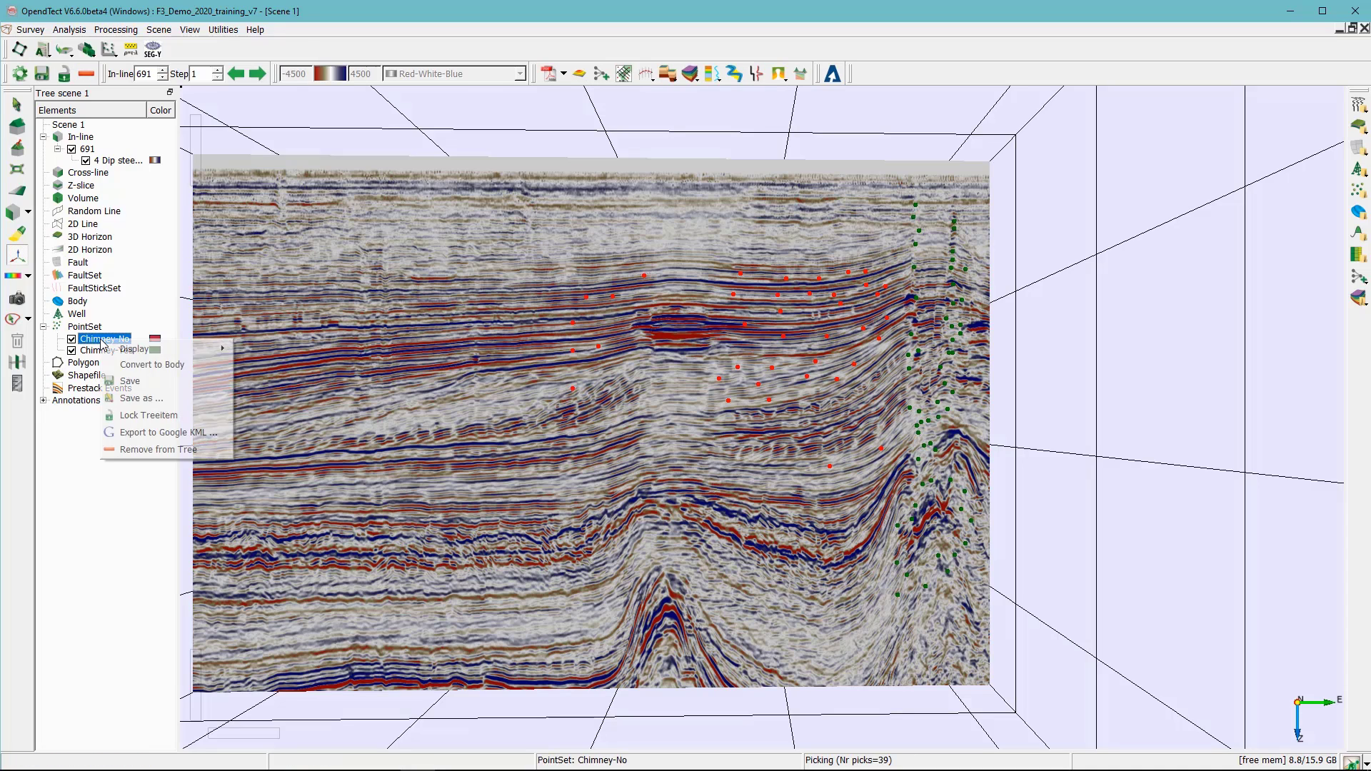
pyautogui.click(142, 389)
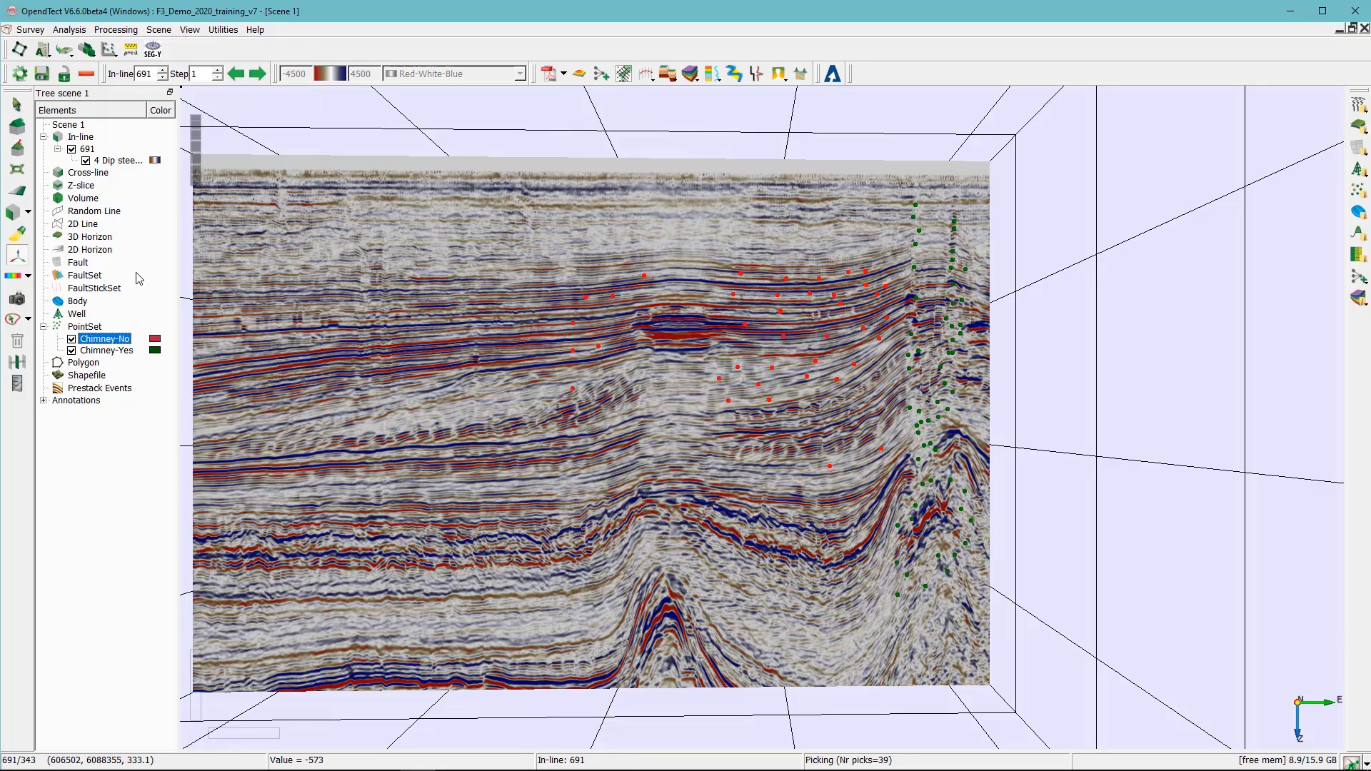
# Step: Open the Neural Networks (3D) manager from the Machine Learning Control Center
pyautogui.click(602, 74)
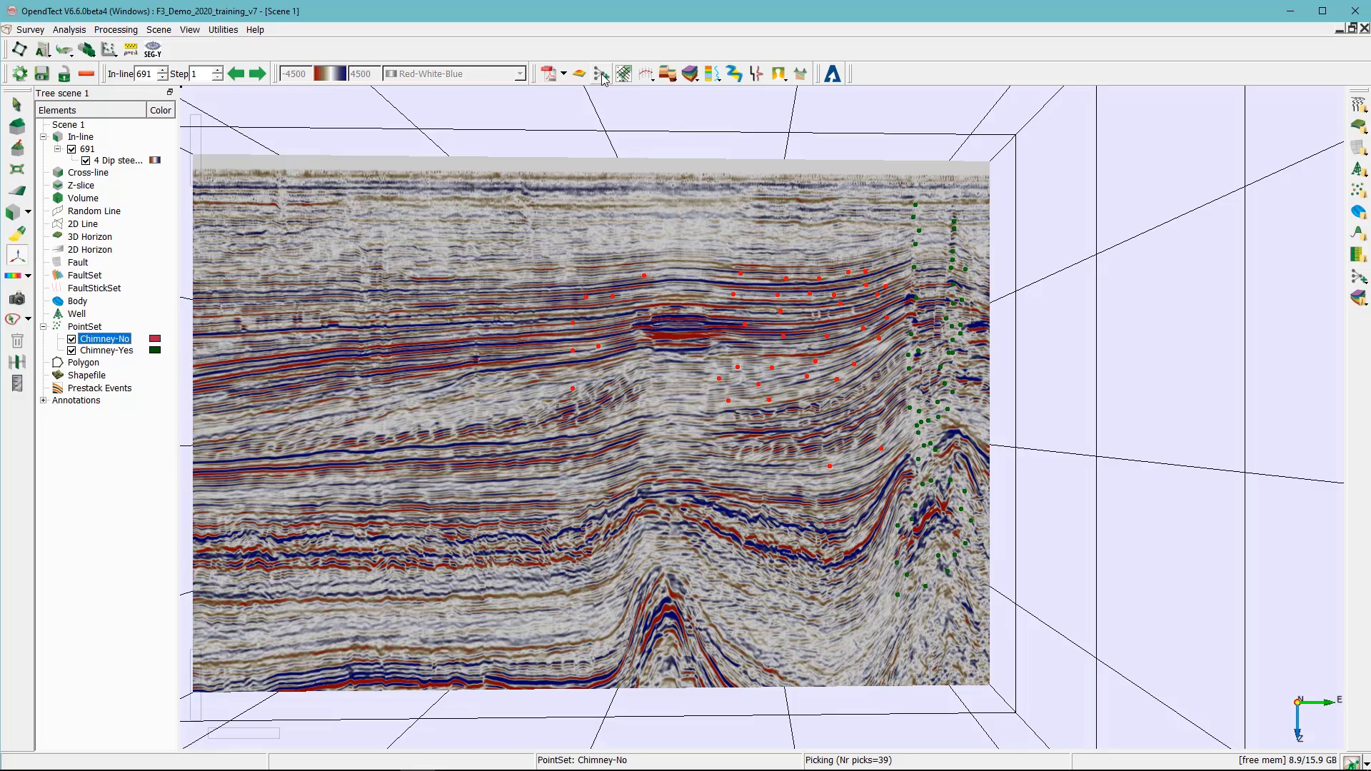
pyautogui.click(602, 74)
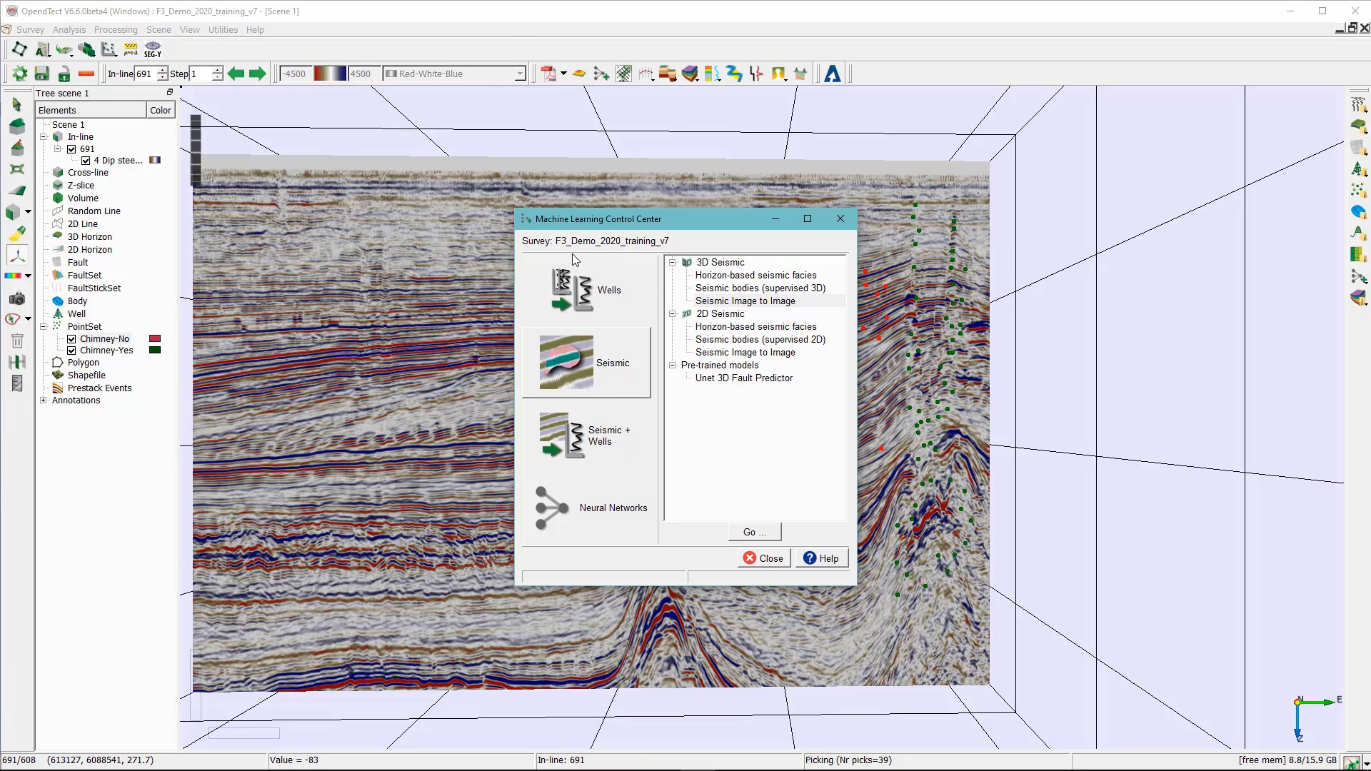
pyautogui.click(608, 509)
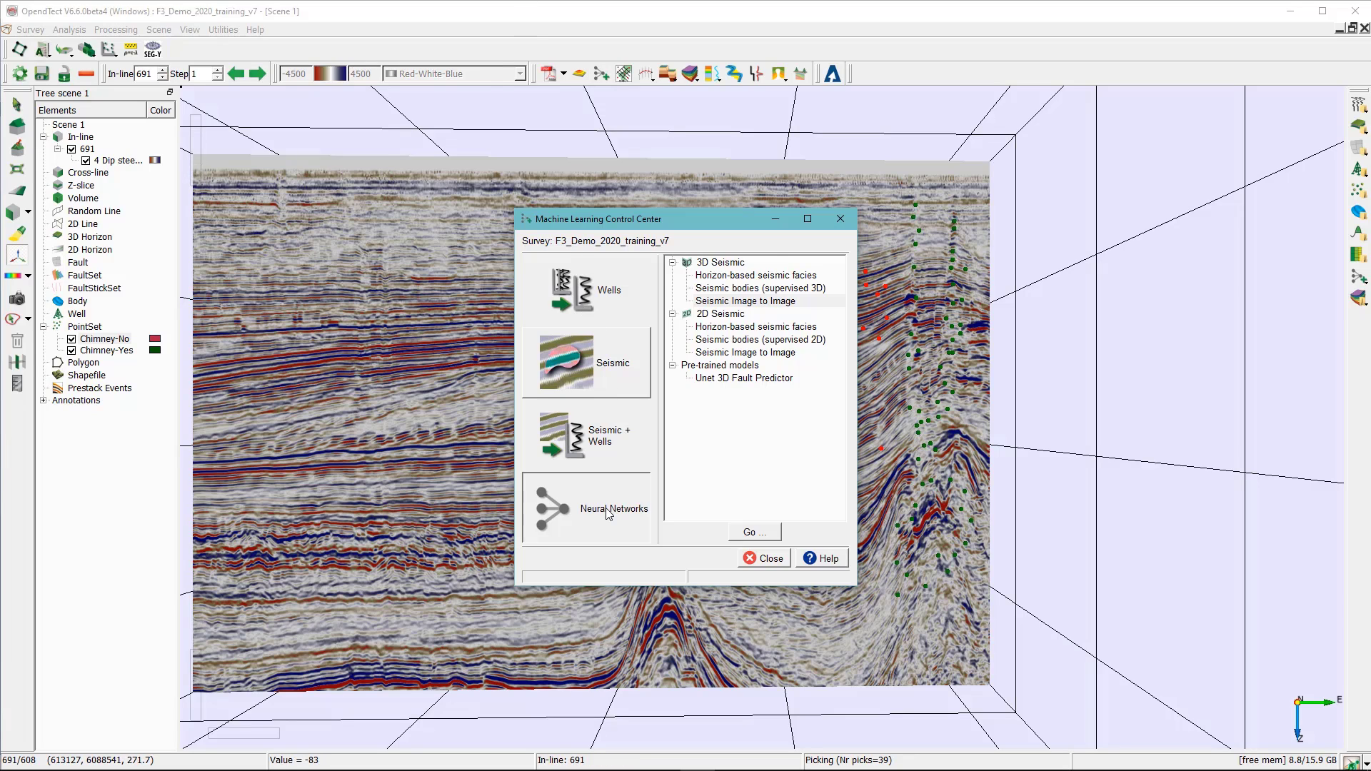
pyautogui.click(723, 264)
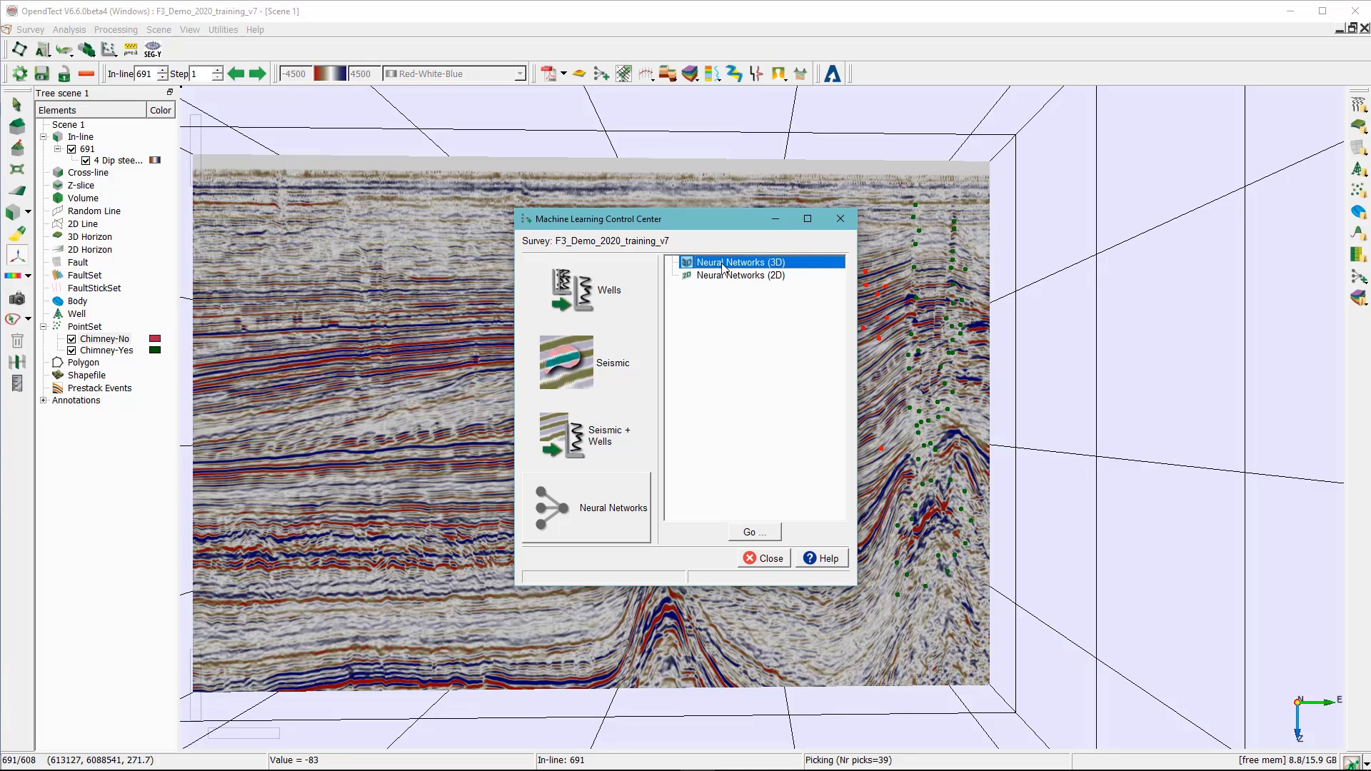
pyautogui.click(755, 533)
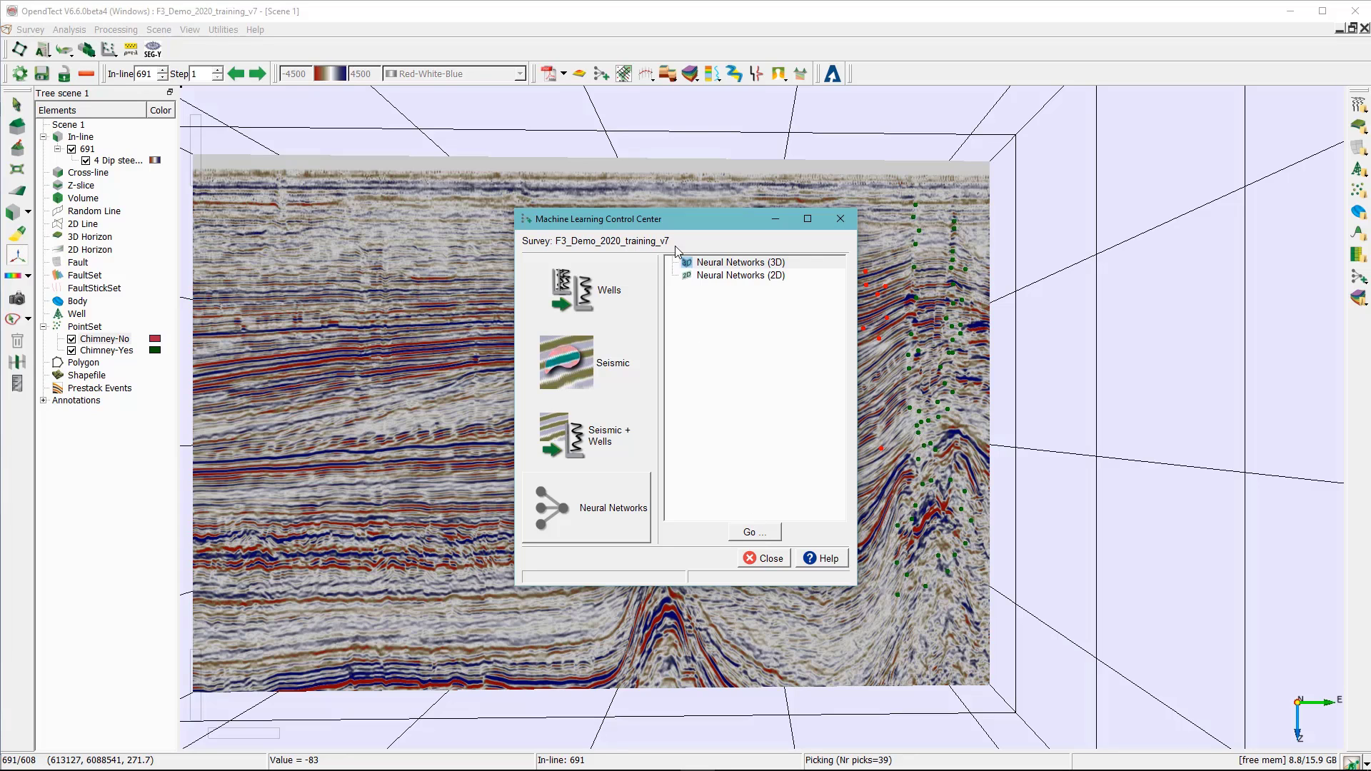
# Step: Start a new Pattern recognition [PointSets] network
pyautogui.moveTo(662, 221); pyautogui.dragTo(890, 226)
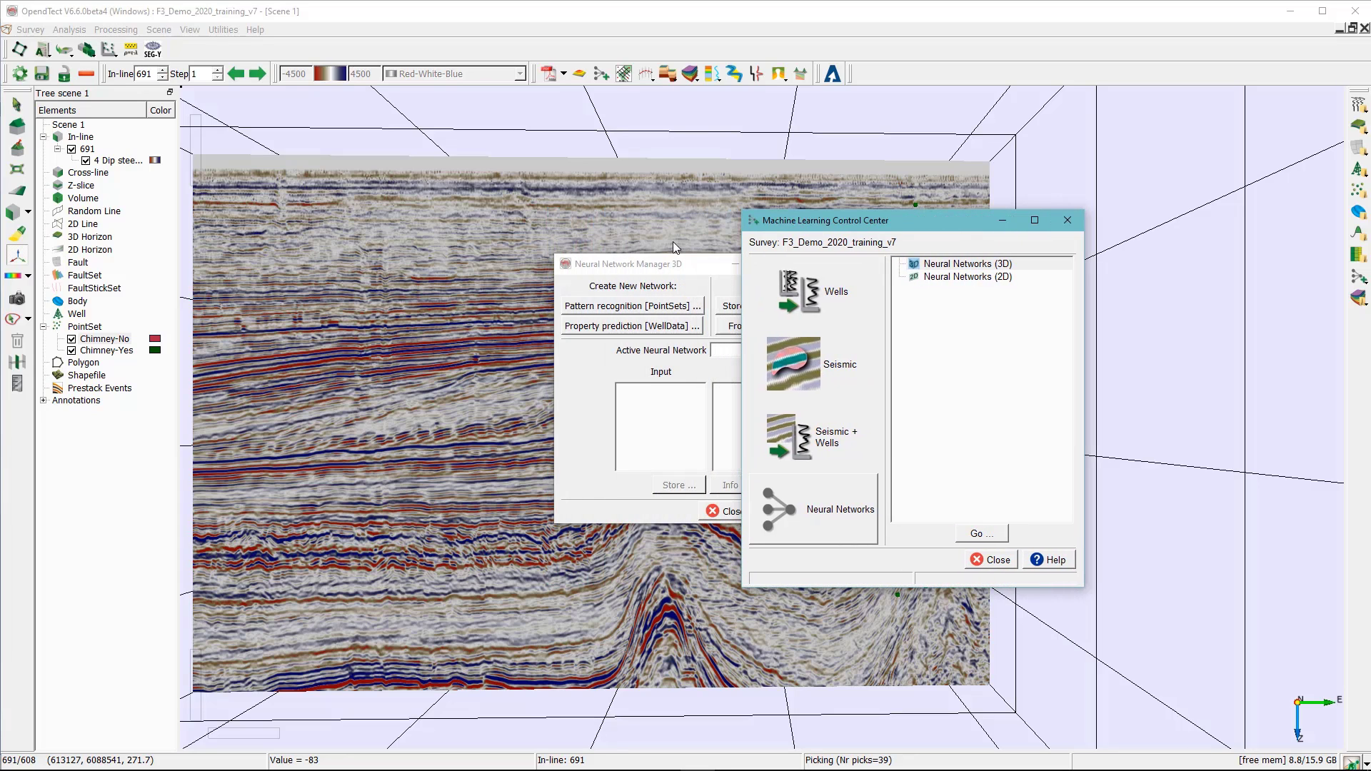
pyautogui.moveTo(647, 269); pyautogui.dragTo(503, 218)
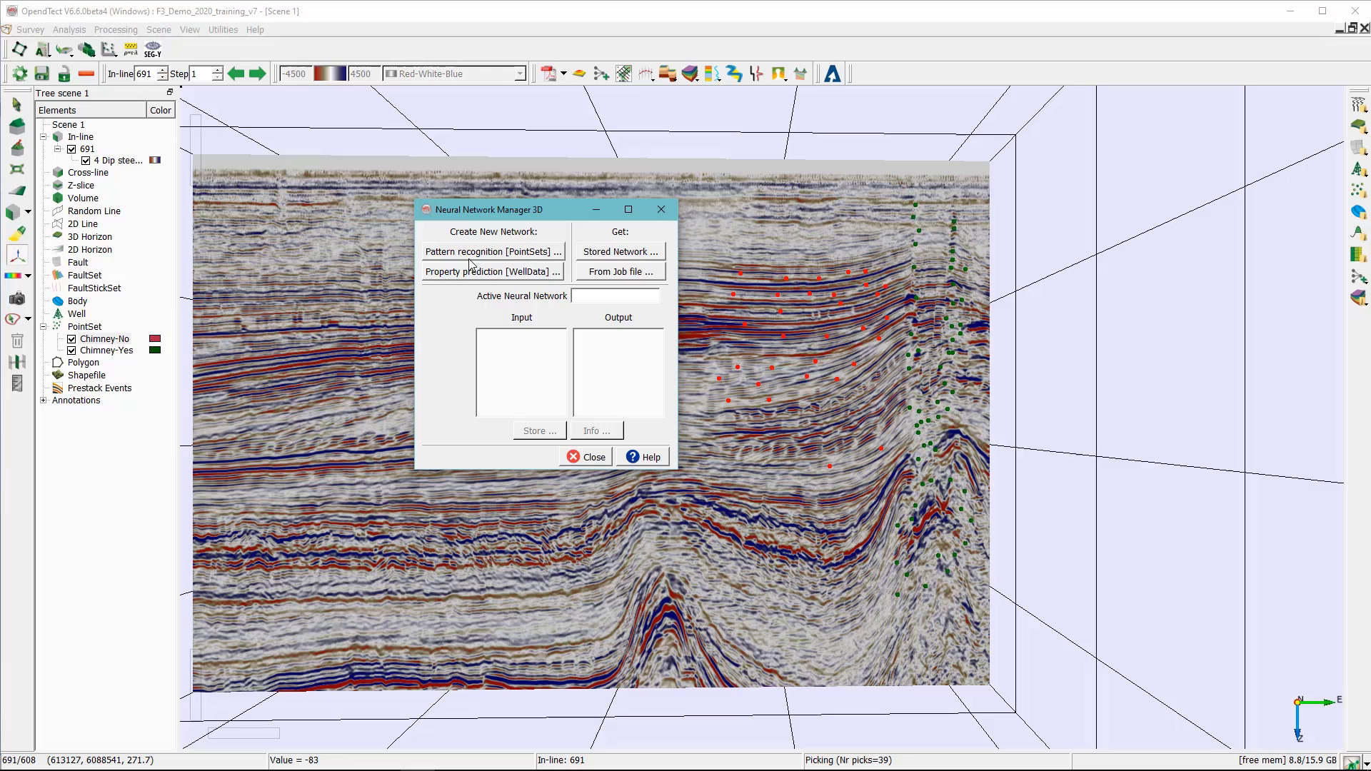
pyautogui.click(511, 253)
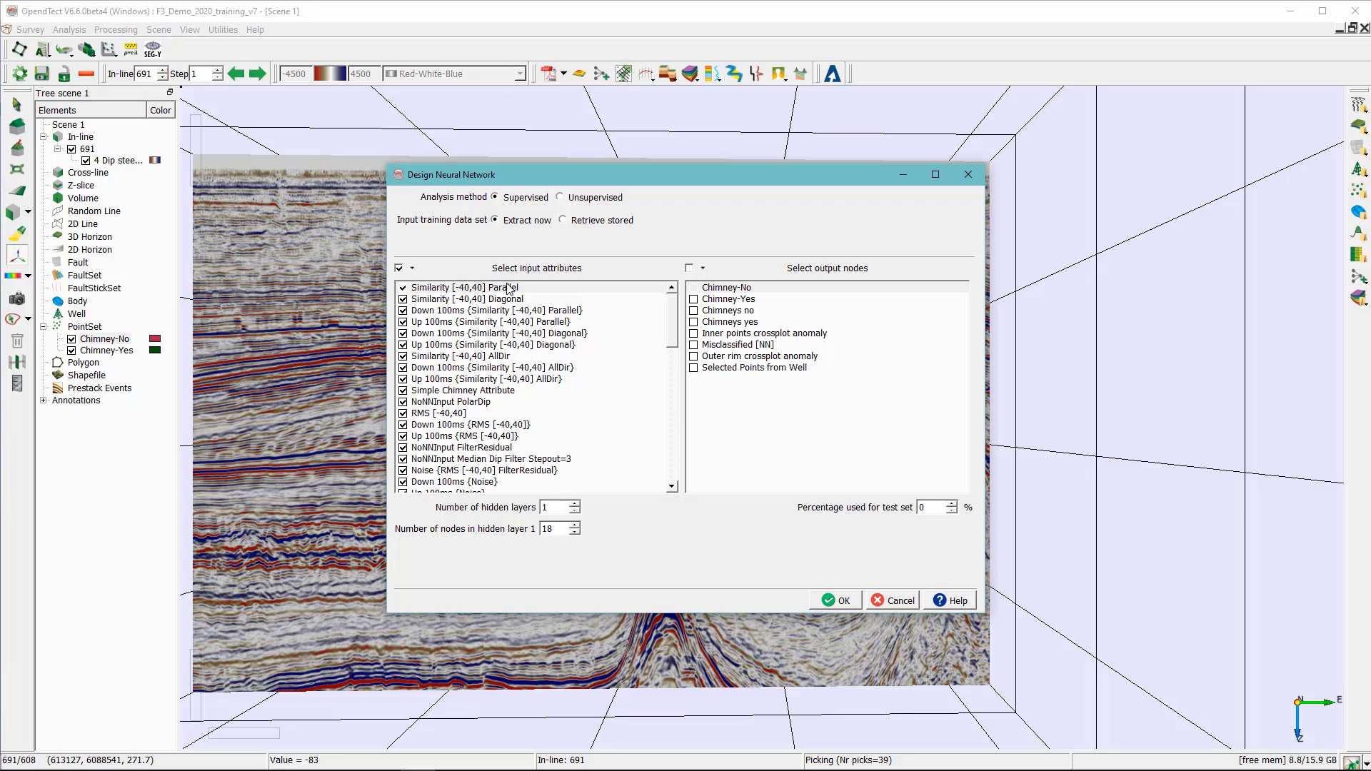
# Step: Exclude the RMS HighPass36Hz, HighPass36Hz, RMS LowPass12Hz and LowPass12Hz input attributes
pyautogui.click(676, 323)
pyautogui.moveTo(676, 322); pyautogui.dragTo(677, 349)
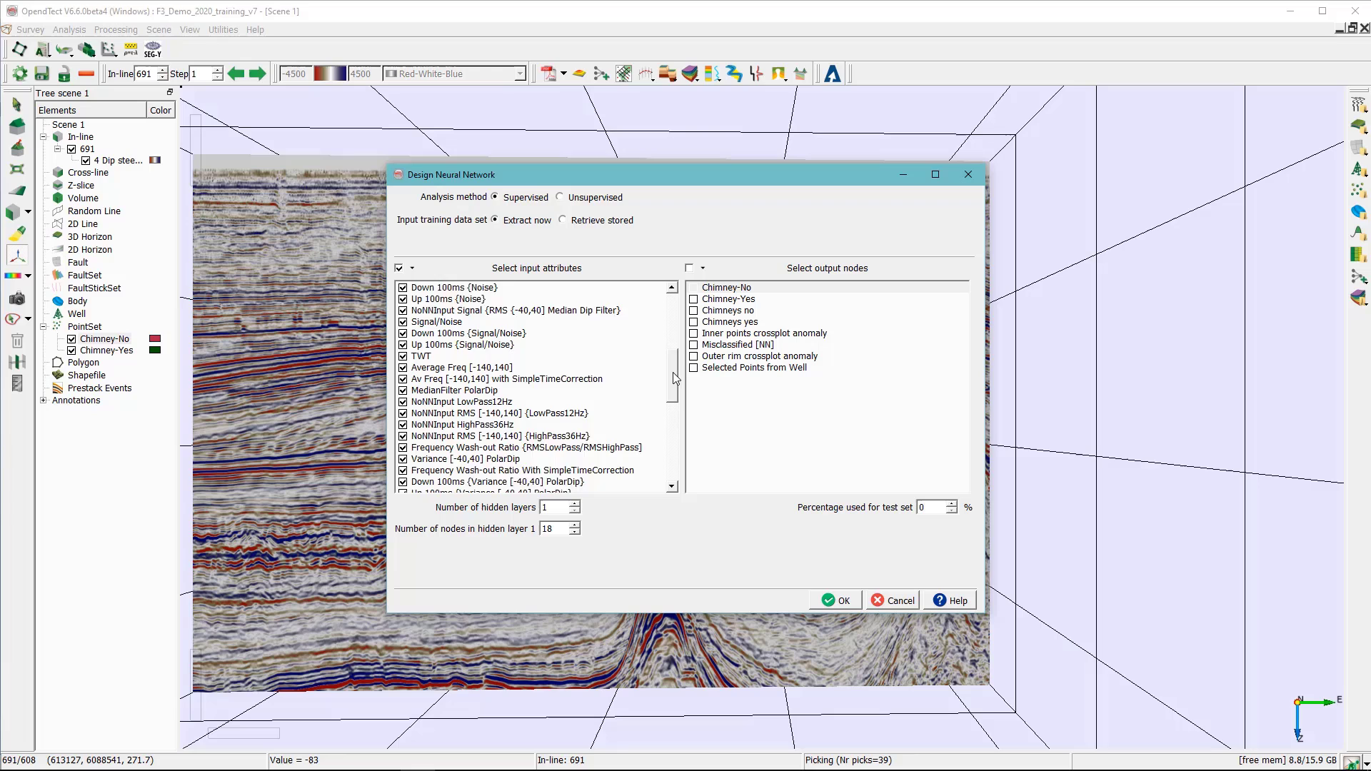
pyautogui.moveTo(673, 371)
pyautogui.mouseDown()
pyautogui.moveTo(673, 392)
pyautogui.moveTo(671, 374)
pyautogui.mouseUp()
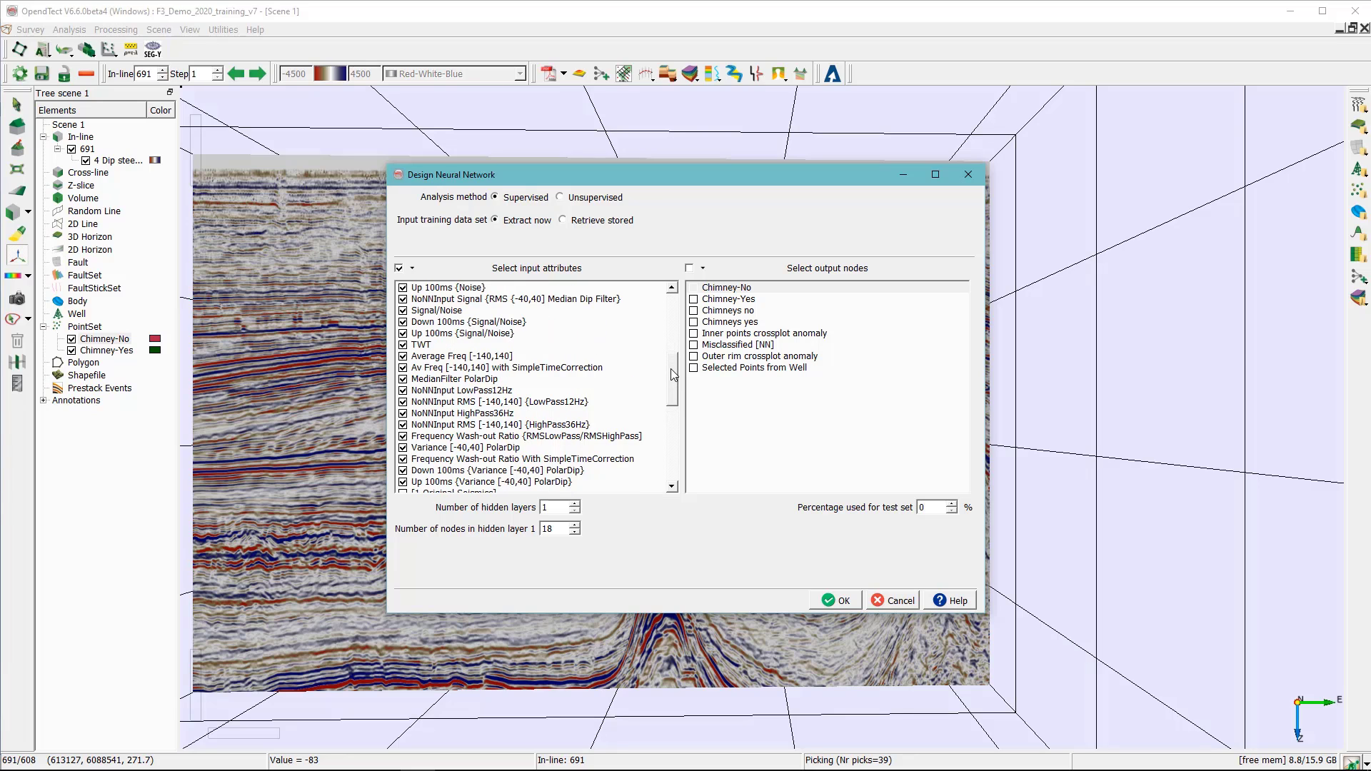
pyautogui.click(404, 425)
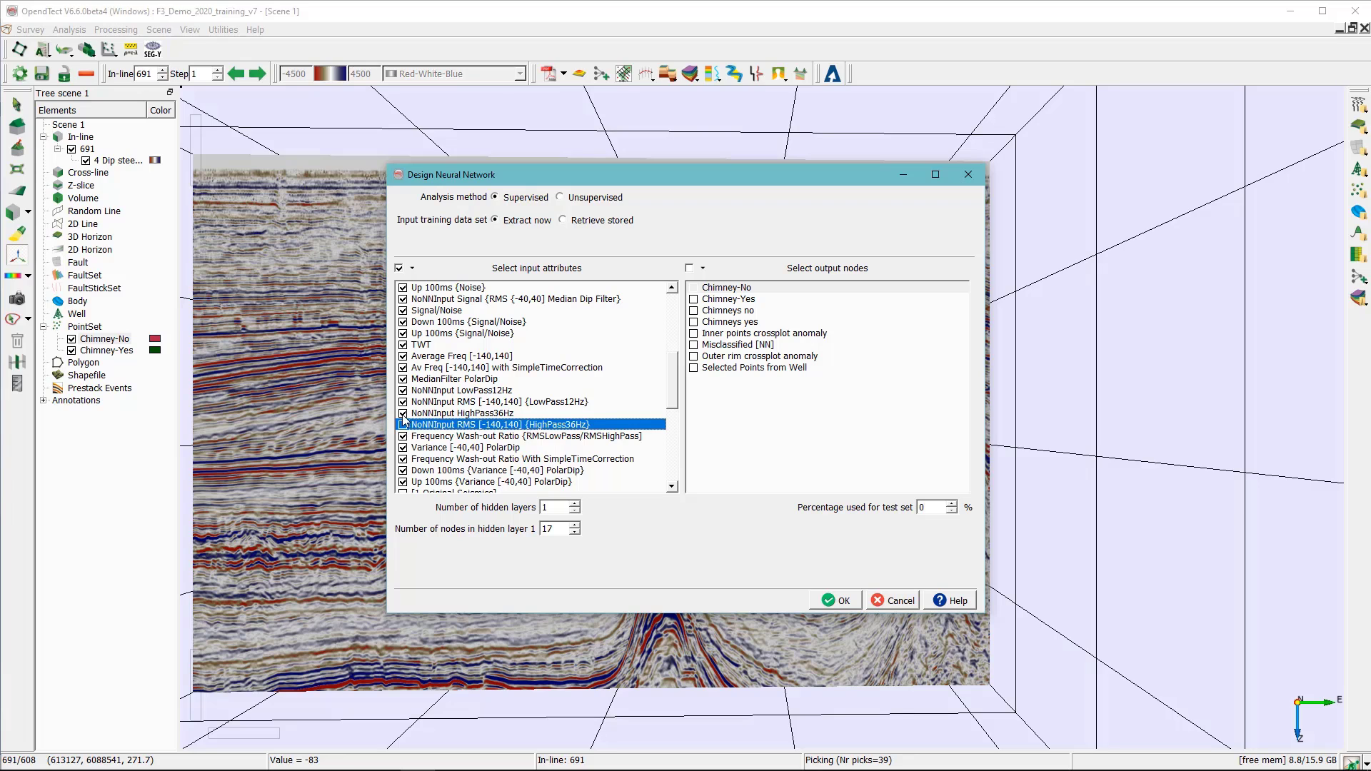
pyautogui.click(404, 413)
pyautogui.click(404, 401)
pyautogui.click(403, 389)
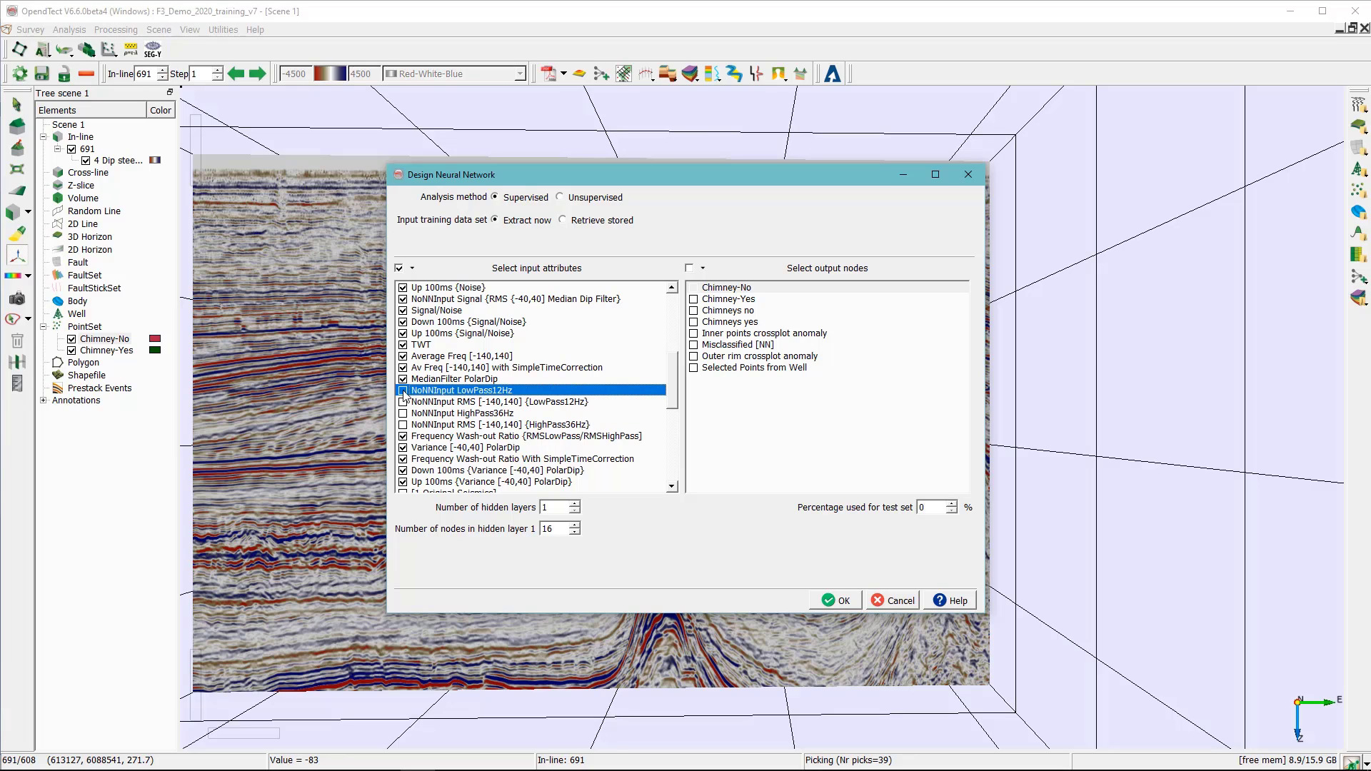
# Step: Also exclude NoNNInput Signal, Median Dip Filter Stepout=3, FilterResidual and NoNNInput PolarDip
pyautogui.moveTo(668, 378); pyautogui.dragTo(670, 368)
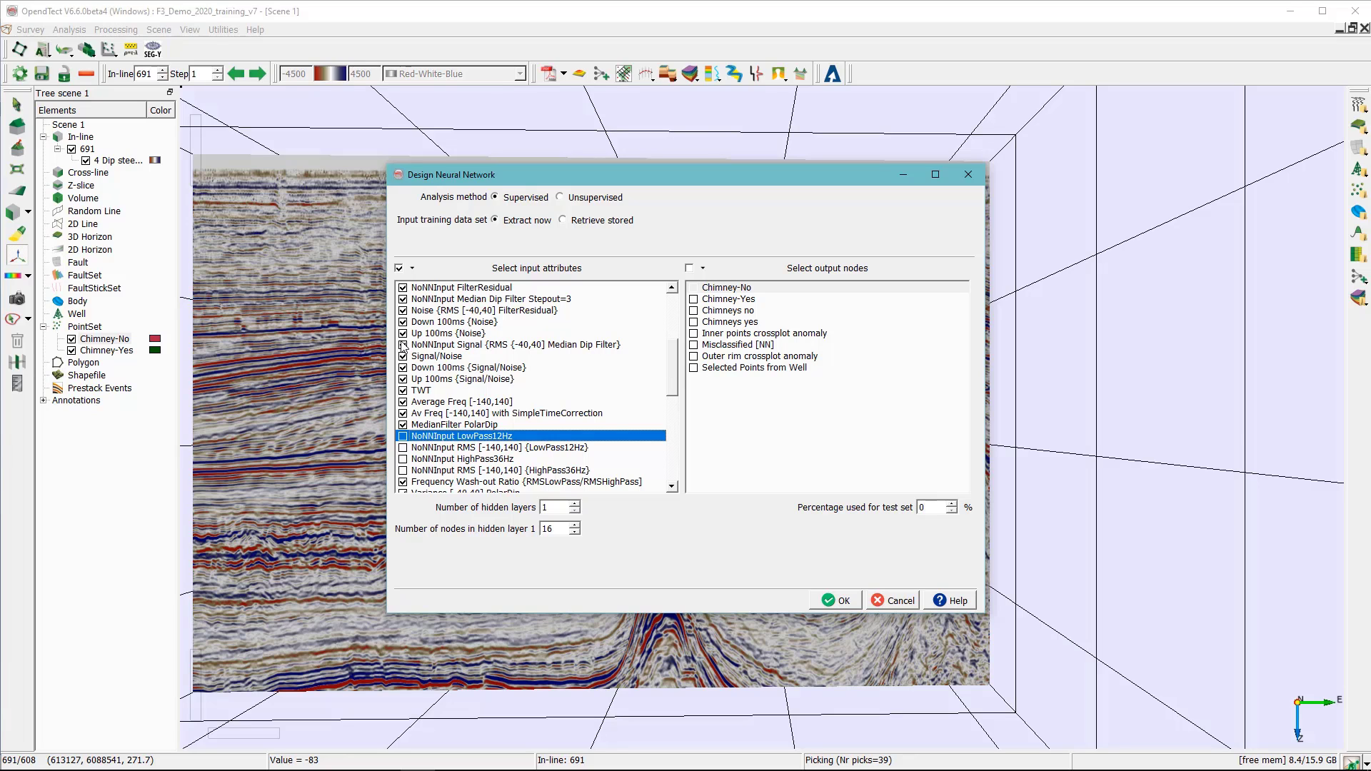
pyautogui.click(402, 345)
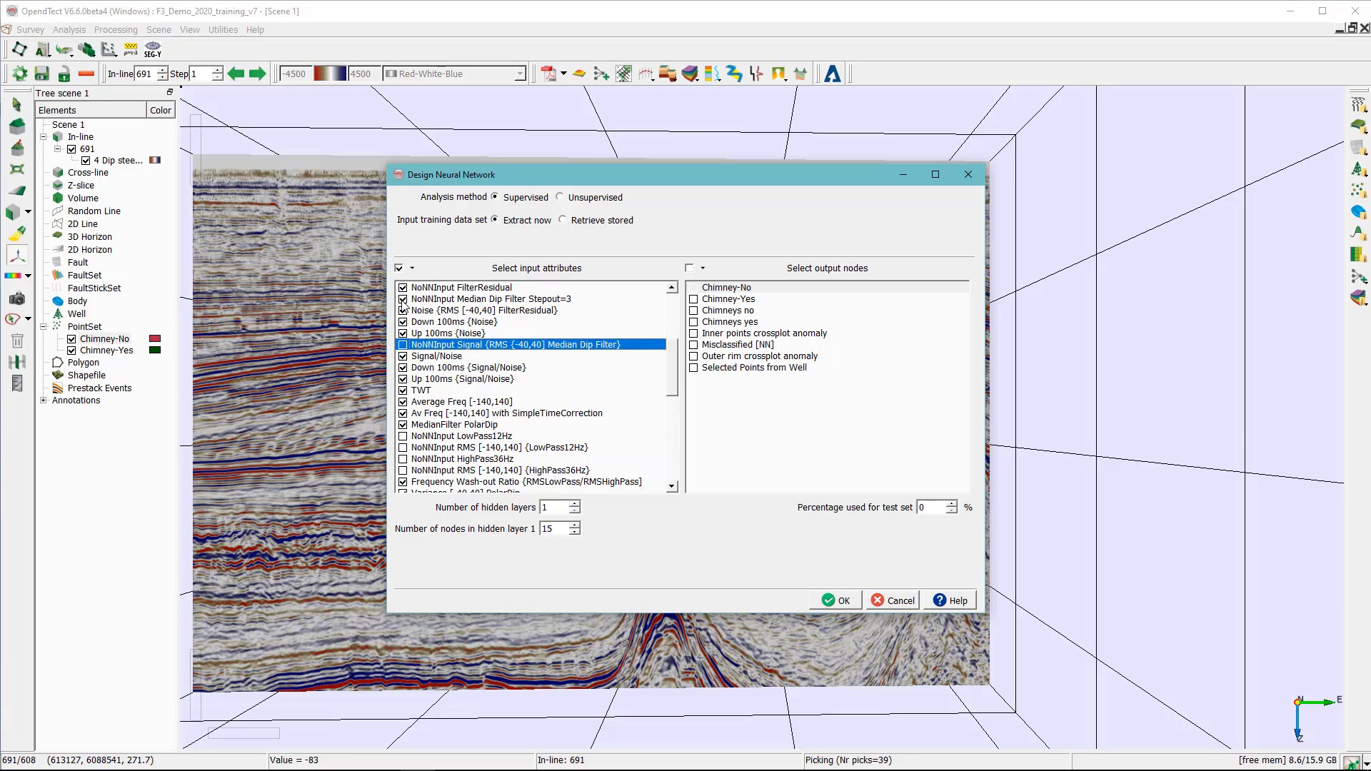
pyautogui.click(404, 295)
pyautogui.click(403, 288)
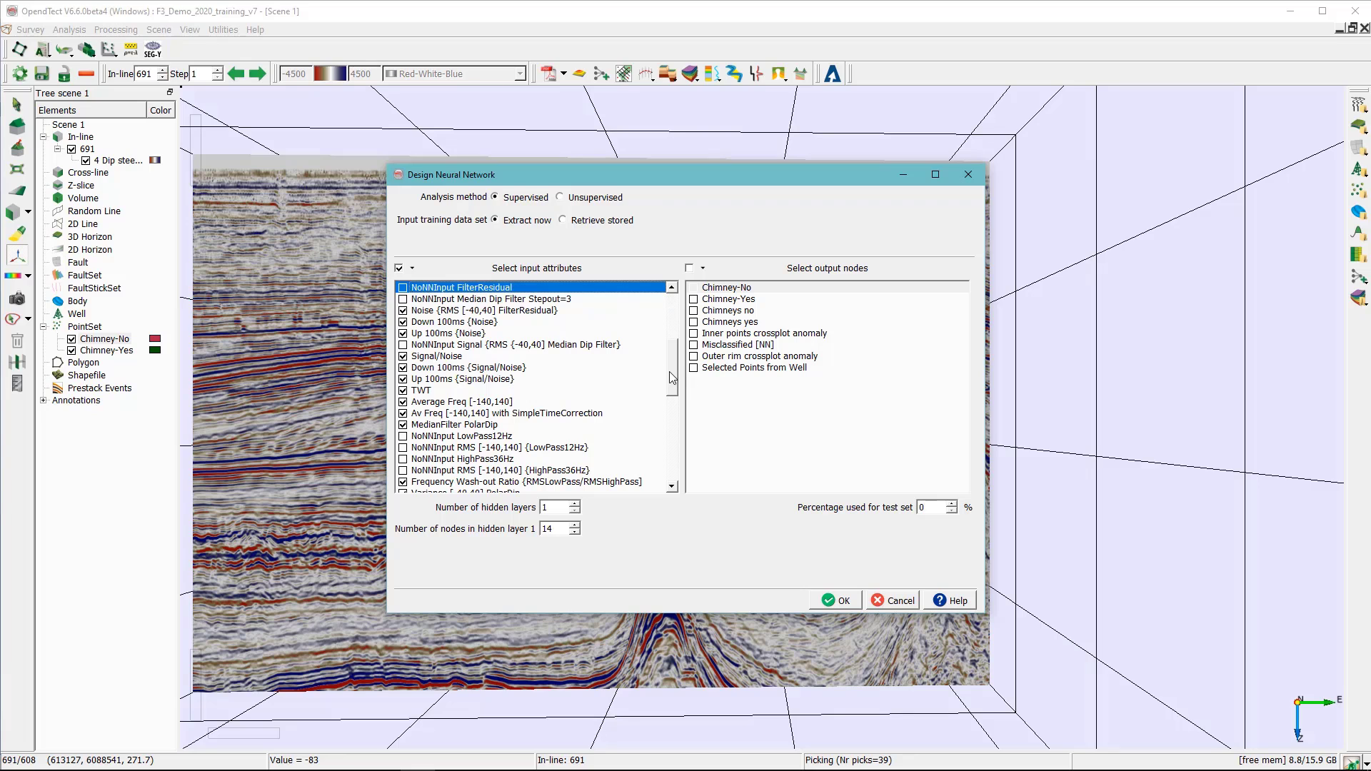
pyautogui.moveTo(673, 378); pyautogui.dragTo(672, 346)
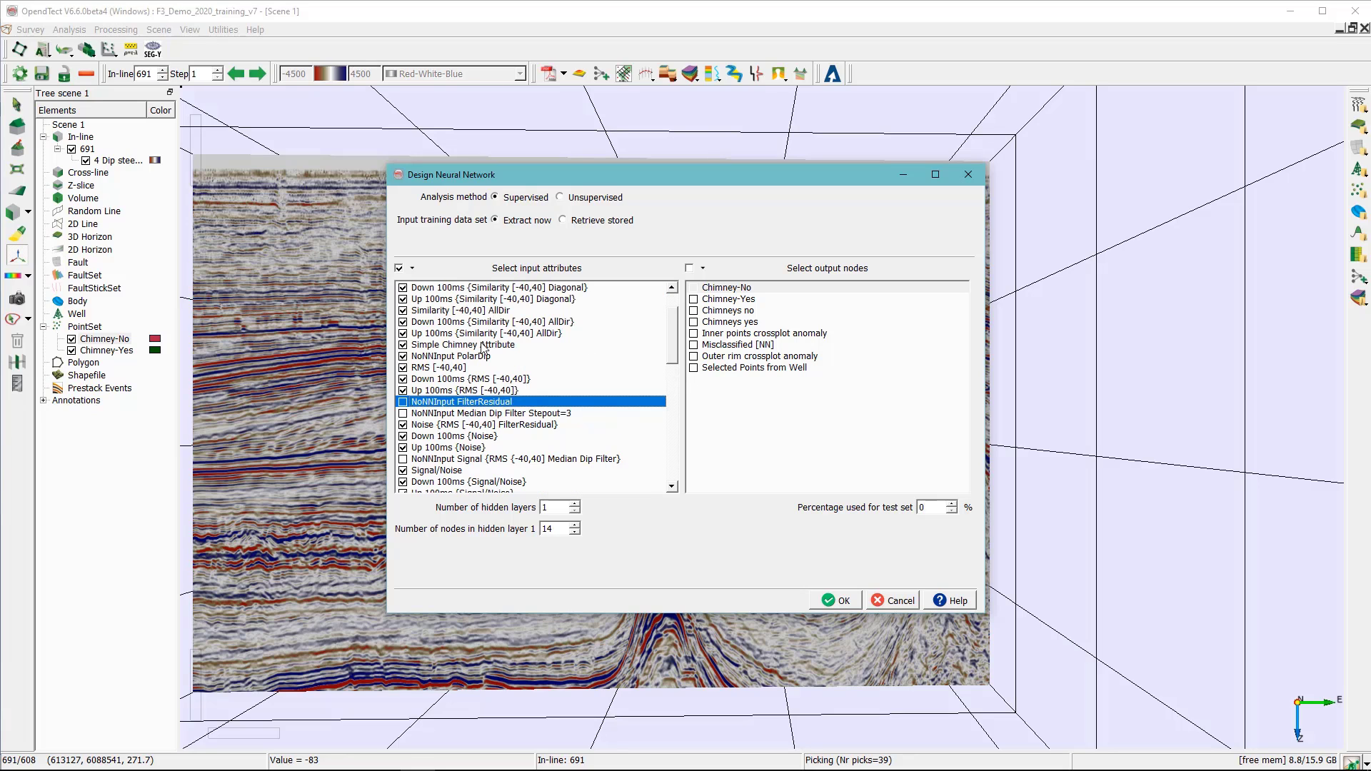
pyautogui.click(403, 356)
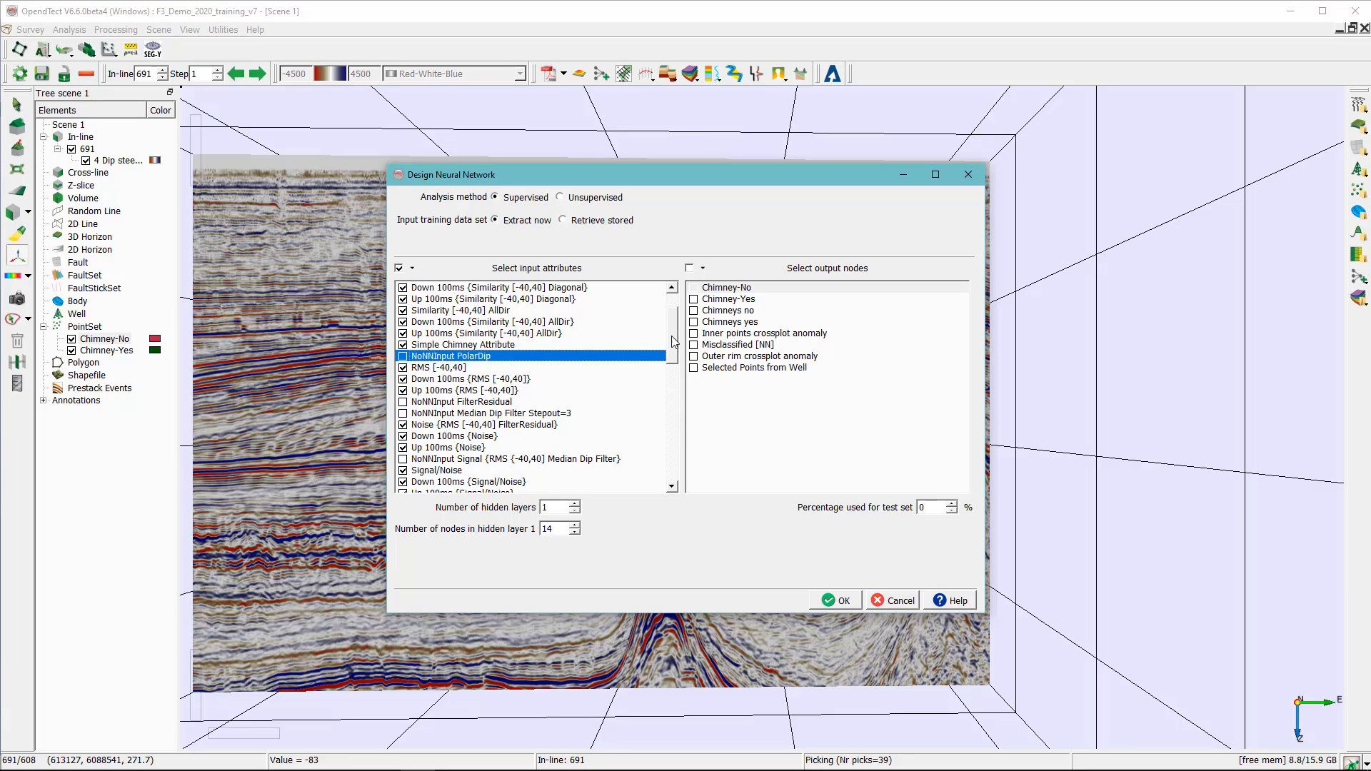
pyautogui.moveTo(674, 342); pyautogui.dragTo(678, 304)
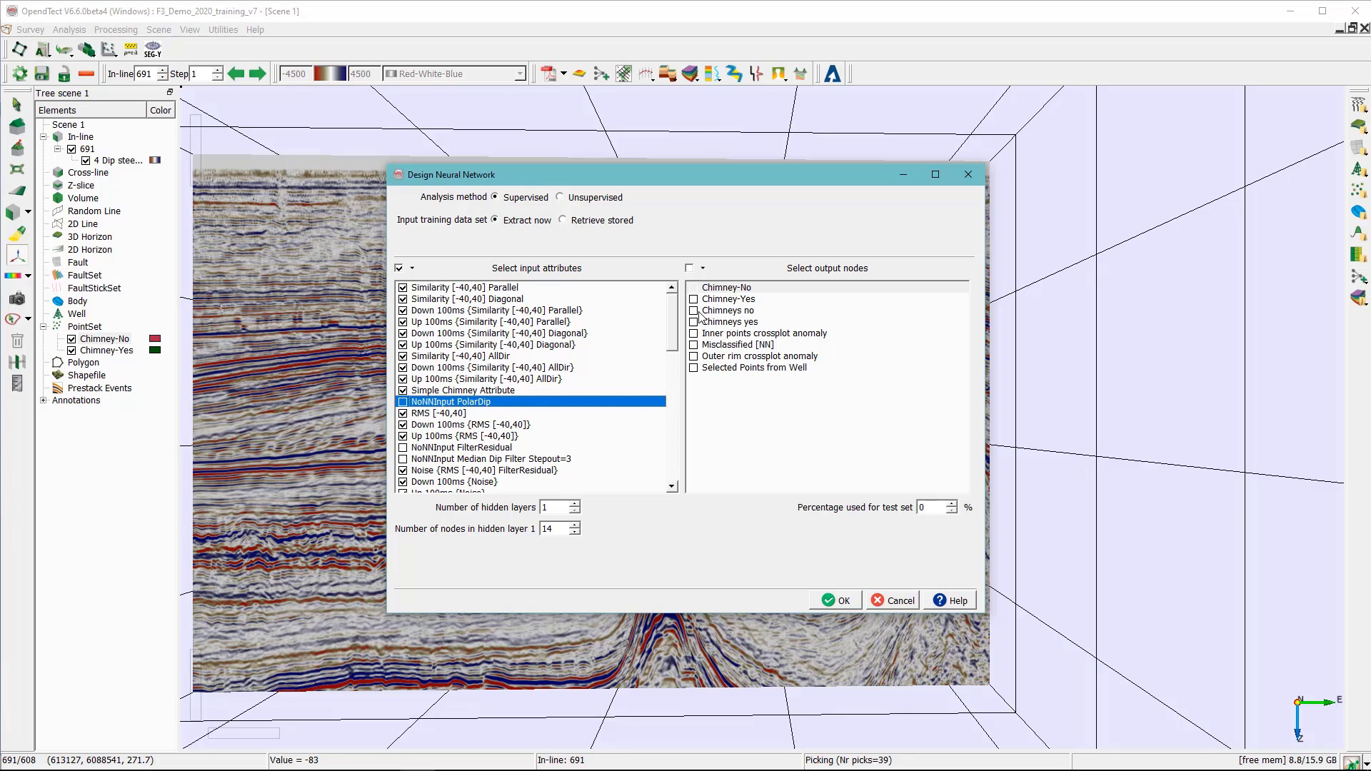
# Step: Use Chimneys no and Chimneys yes as outputs, set 30% test data, and accept the design
pyautogui.click(693, 311)
pyautogui.click(694, 323)
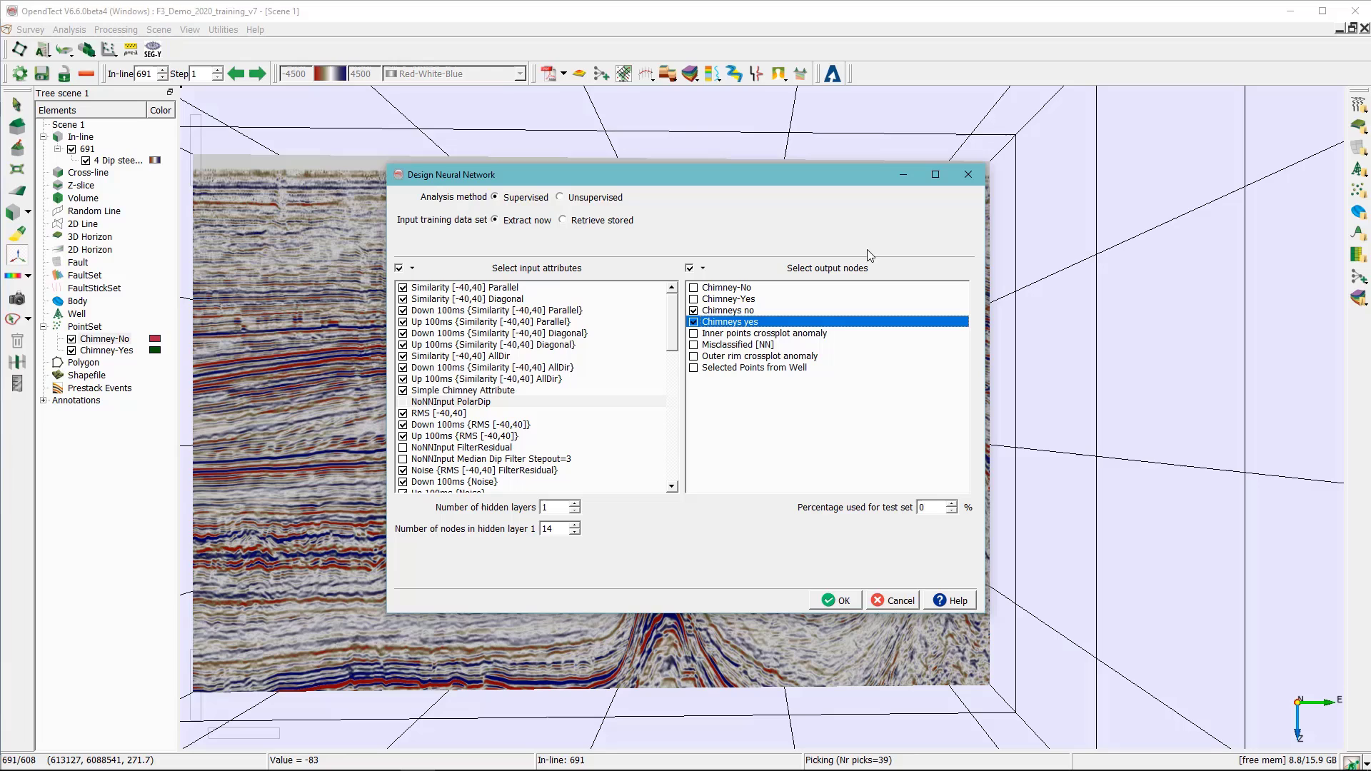
pyautogui.click(923, 508)
pyautogui.doubleClick(923, 508)
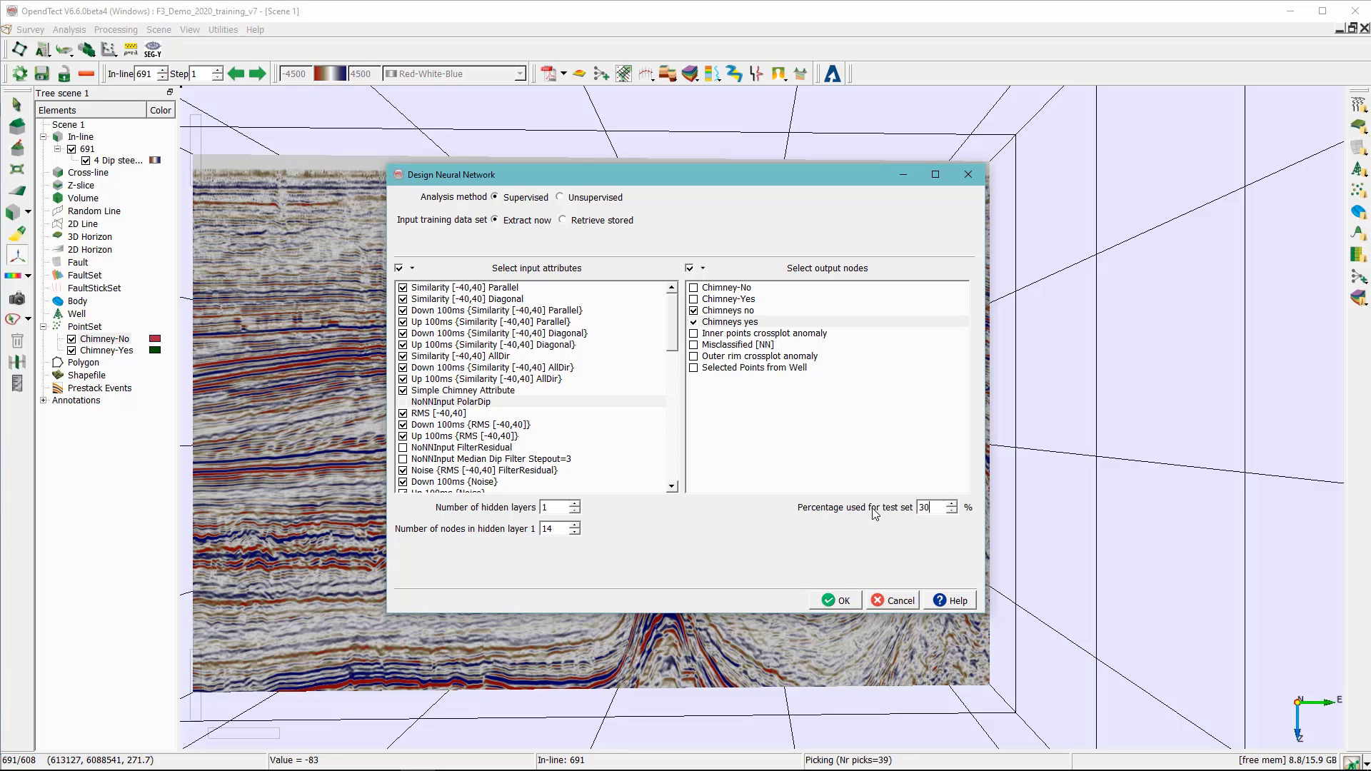
pyautogui.click(843, 598)
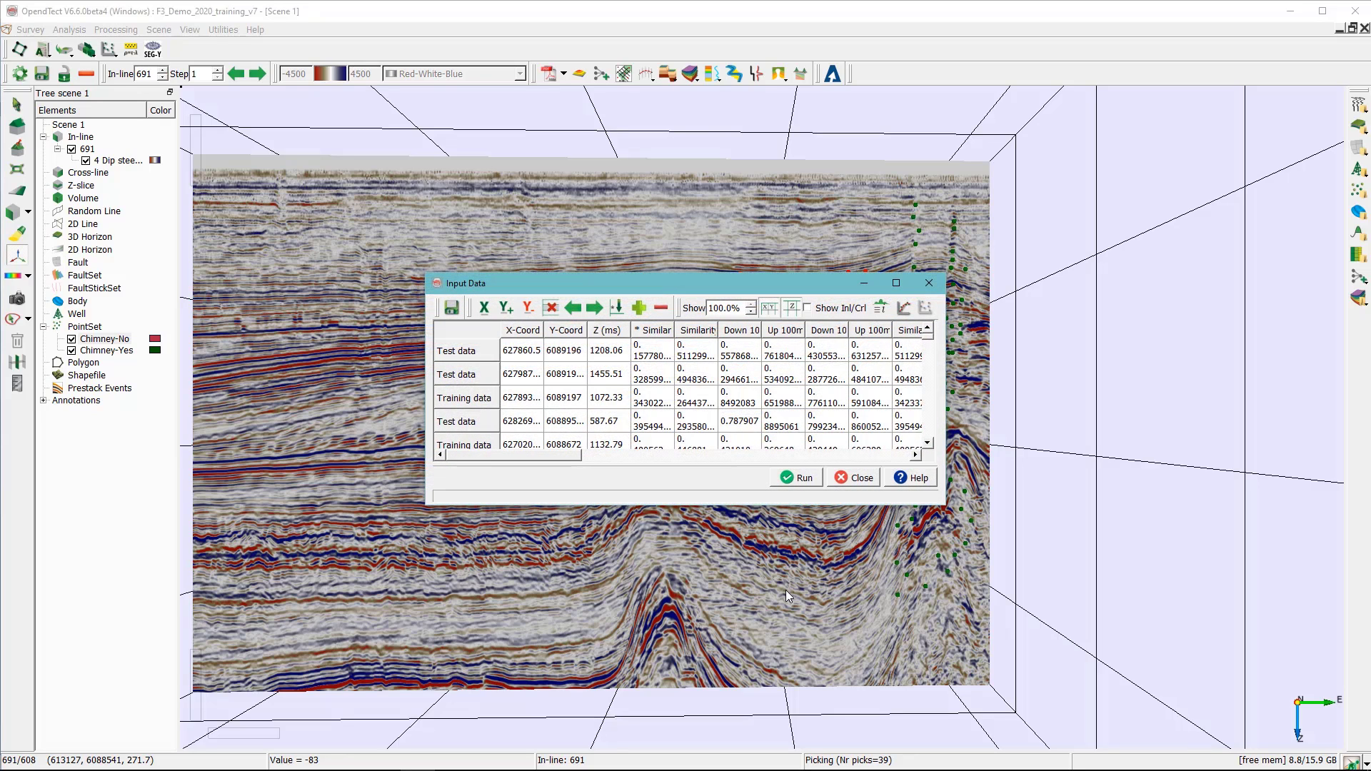
# Step: Enlarge and inspect the Input Data train/test table, then run the network training
pyautogui.moveTo(697, 280); pyautogui.dragTo(578, 247)
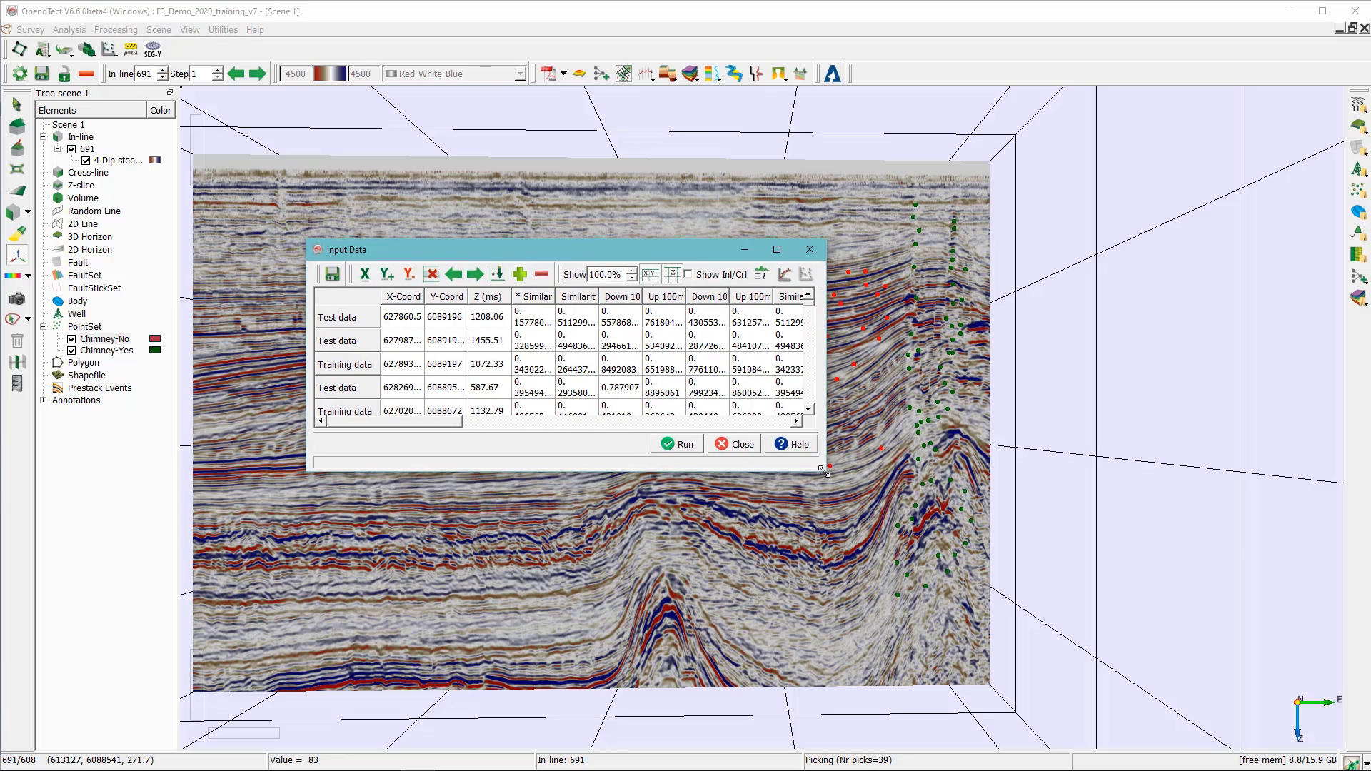
pyautogui.moveTo(825, 471); pyautogui.dragTo(940, 514)
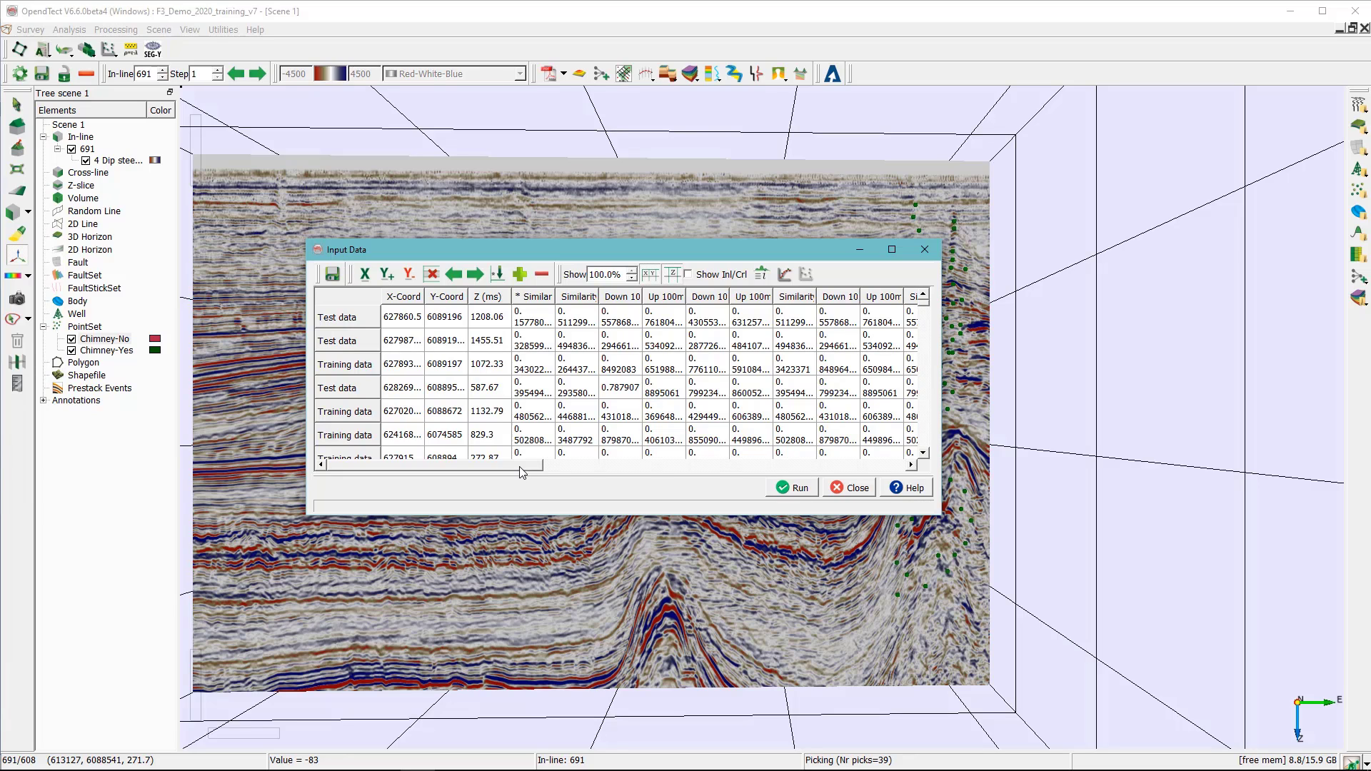
pyautogui.moveTo(525, 469)
pyautogui.mouseDown()
pyautogui.moveTo(864, 467)
pyautogui.moveTo(895, 455)
pyautogui.moveTo(526, 471)
pyautogui.mouseUp()
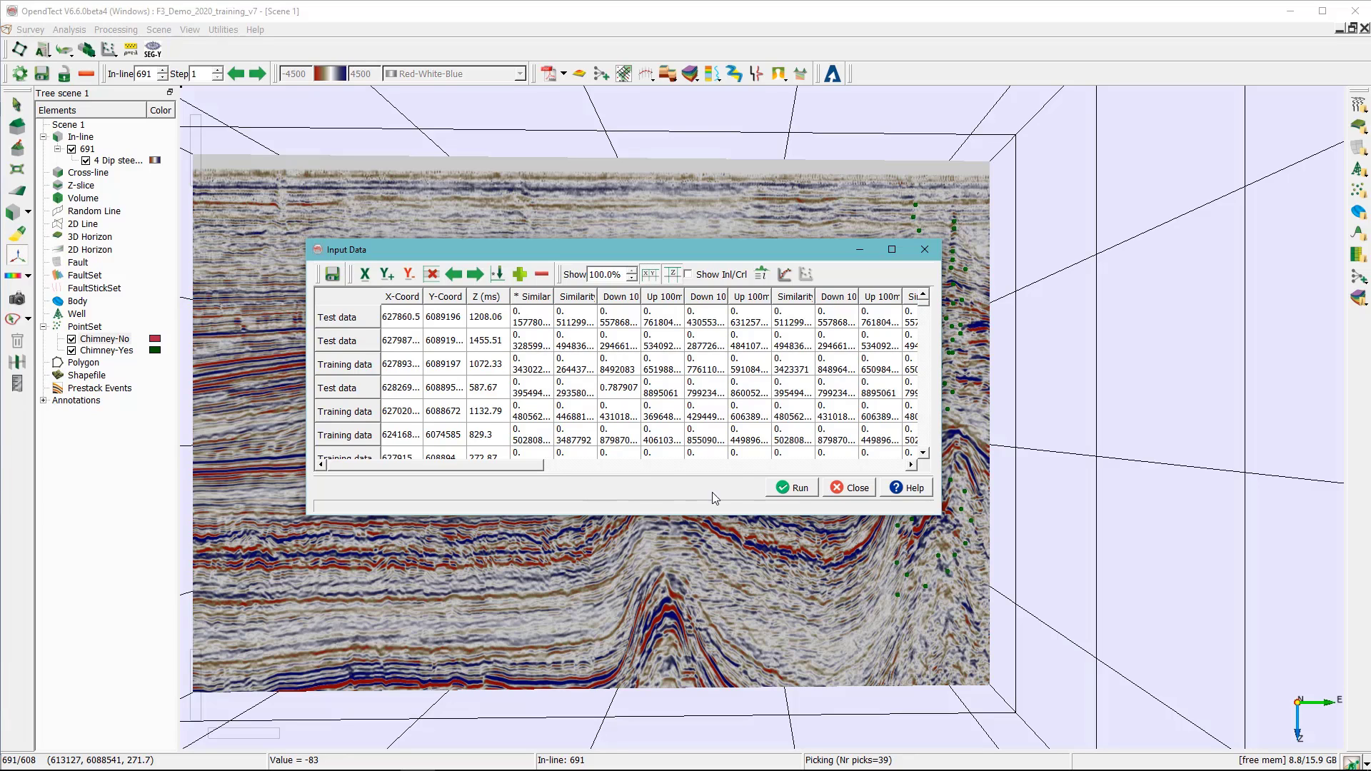
pyautogui.click(799, 488)
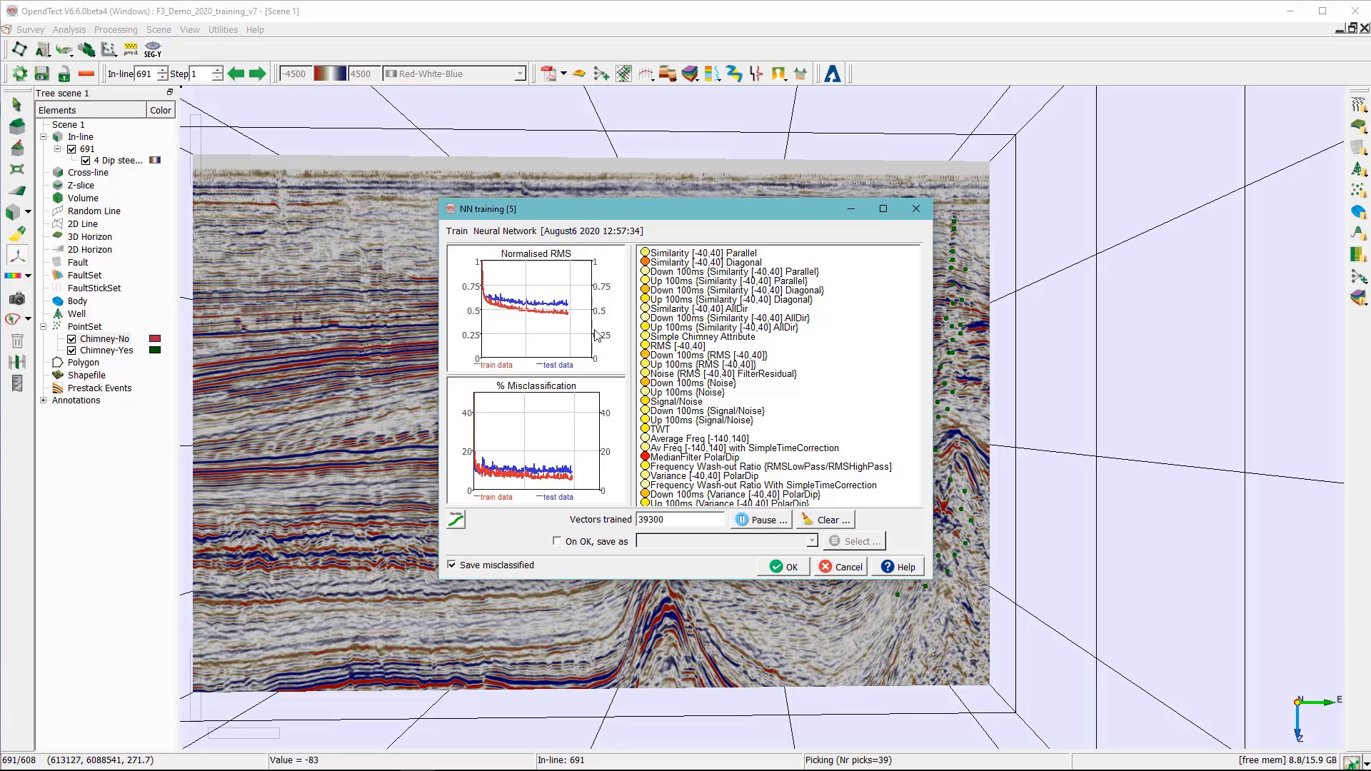
# Step: Accept the trained network, review its inputs and Chimneys no/yes outputs, and close the manager
pyautogui.click(792, 570)
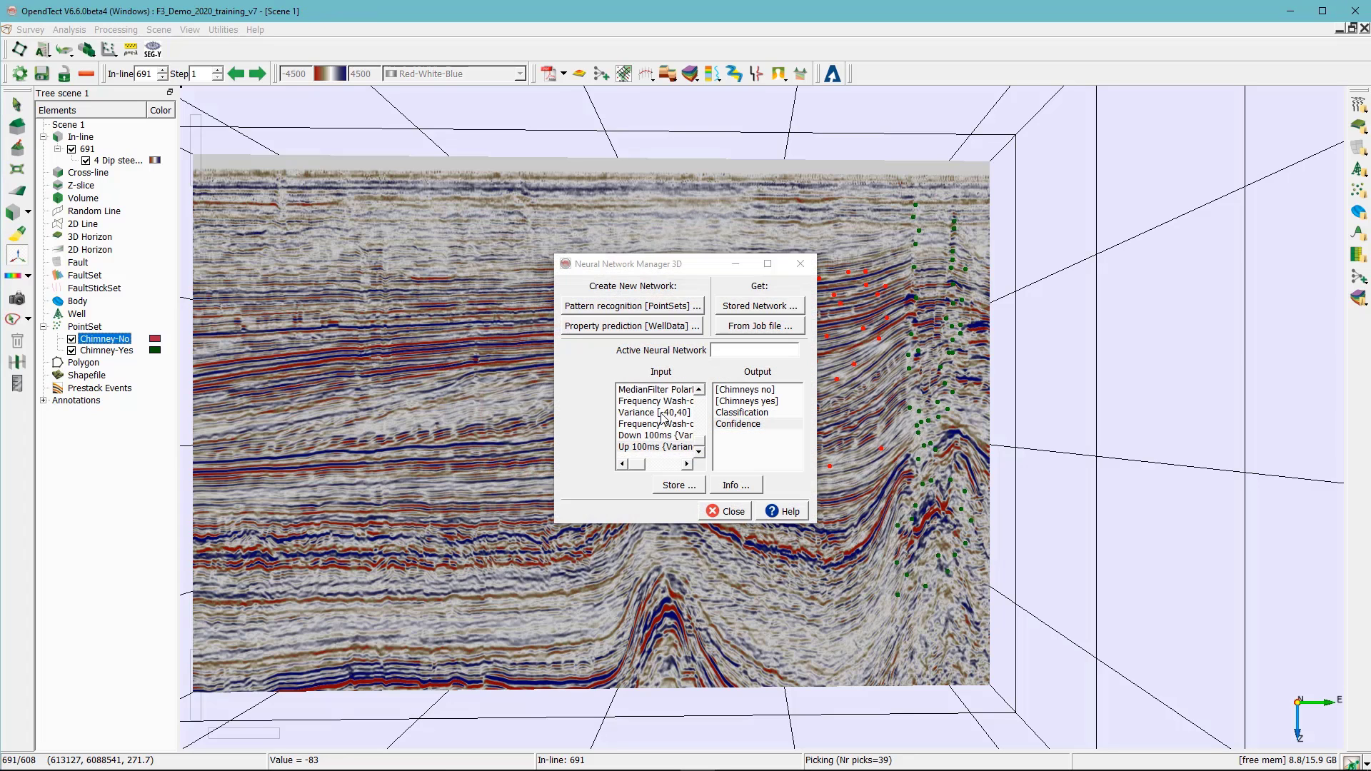
pyautogui.moveTo(625, 271); pyautogui.dragTo(546, 205)
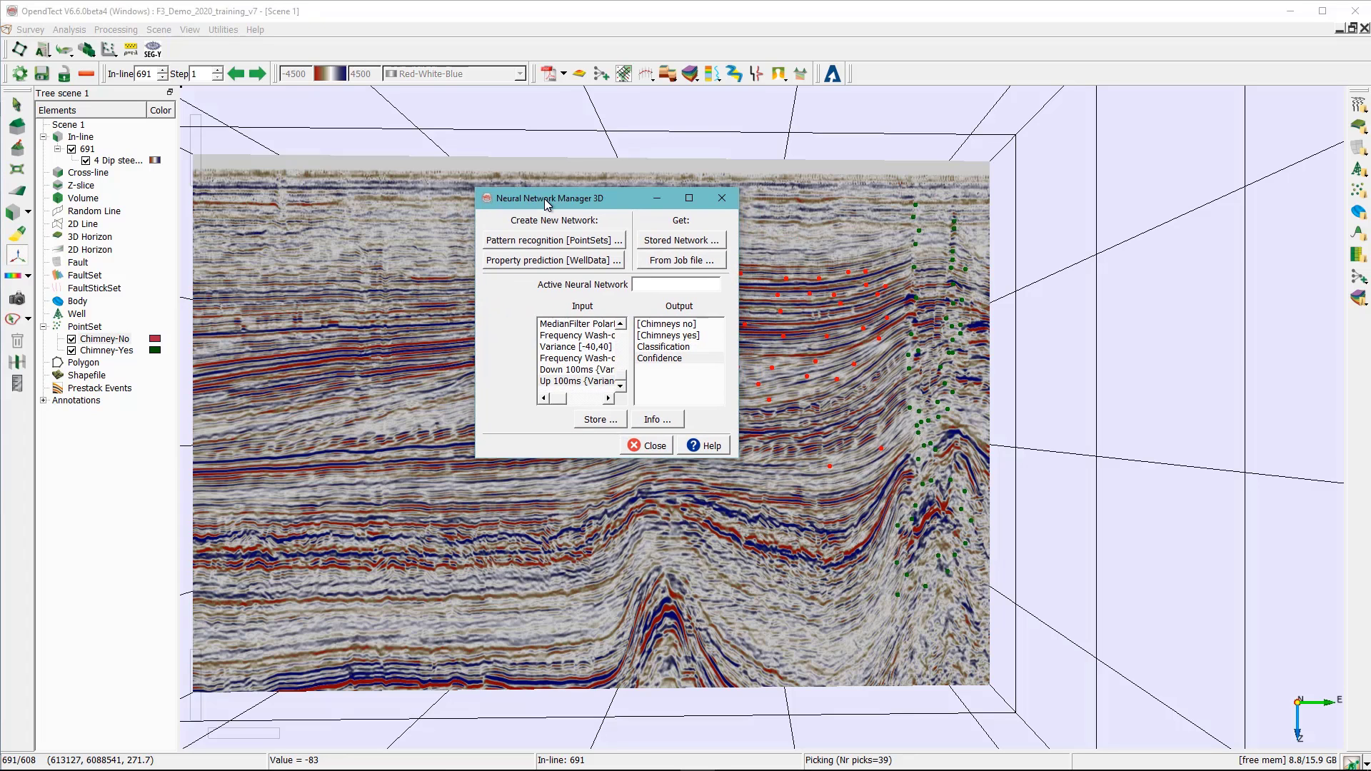
pyautogui.click(731, 203)
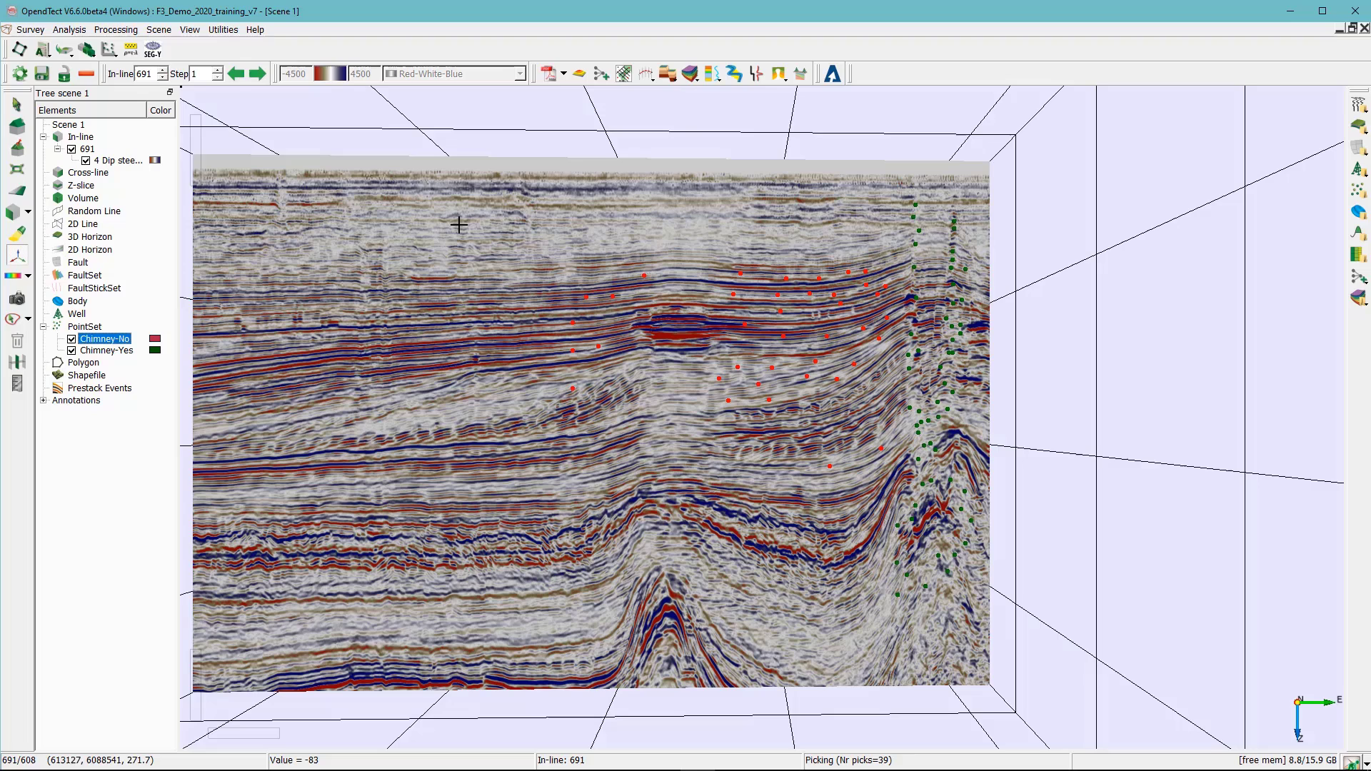
# Step: Add a Neural Network attribute layer with the Chimneys yes output on inline 691
pyautogui.rightClick(86, 151)
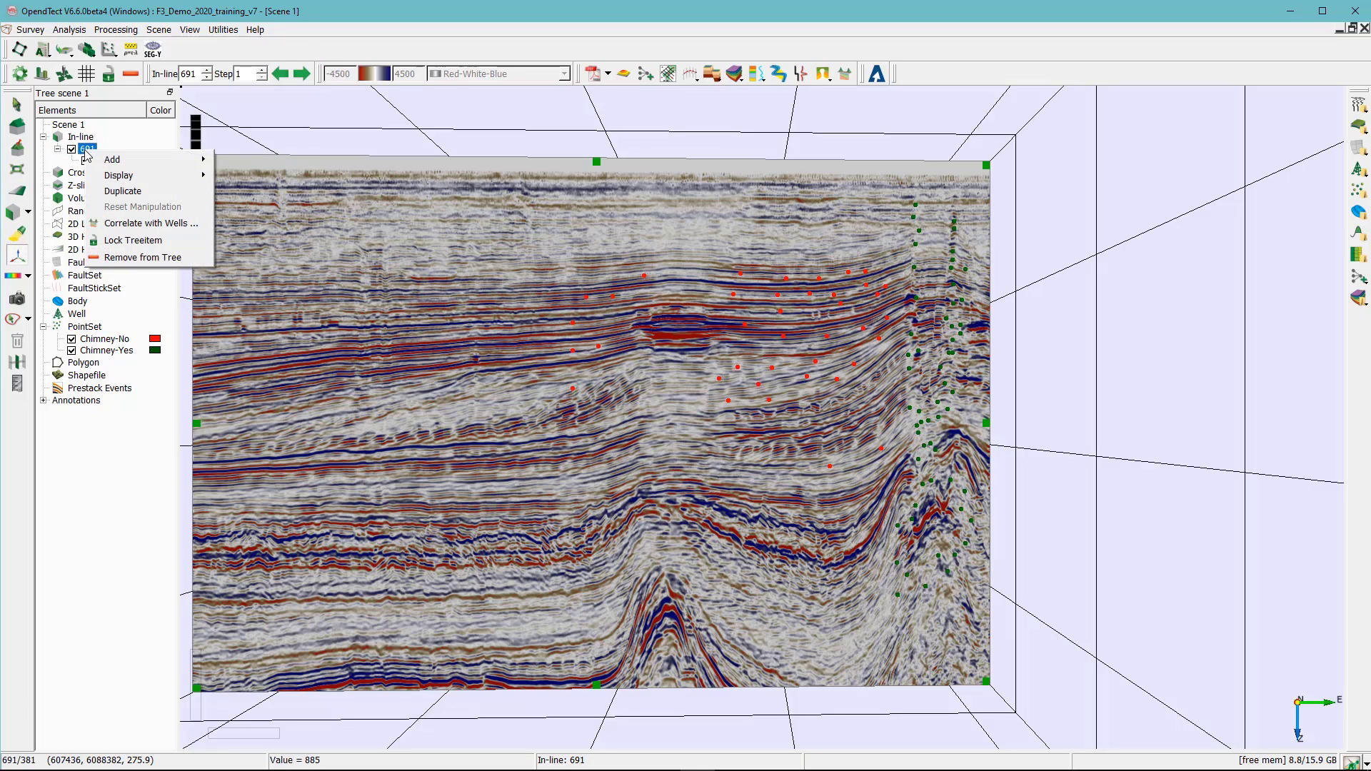
pyautogui.moveTo(140, 160)
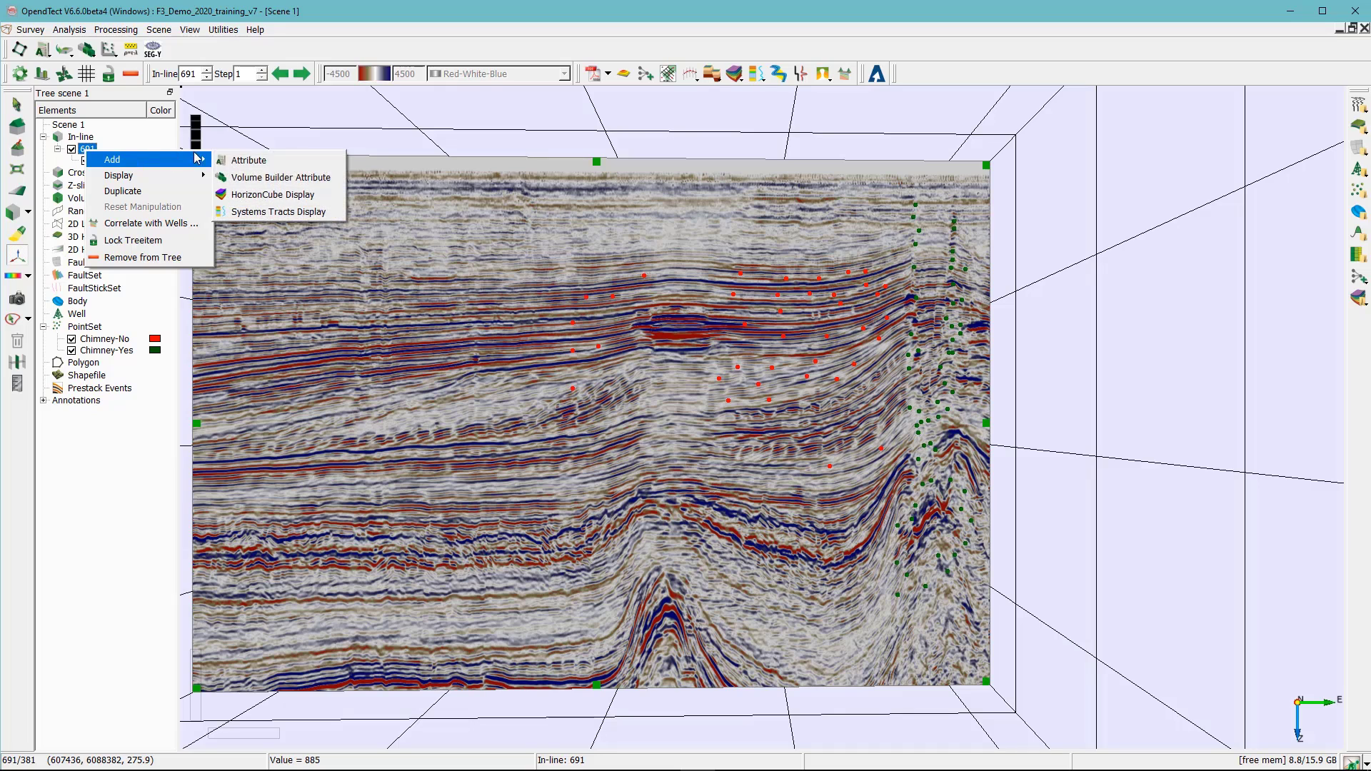
pyautogui.click(259, 165)
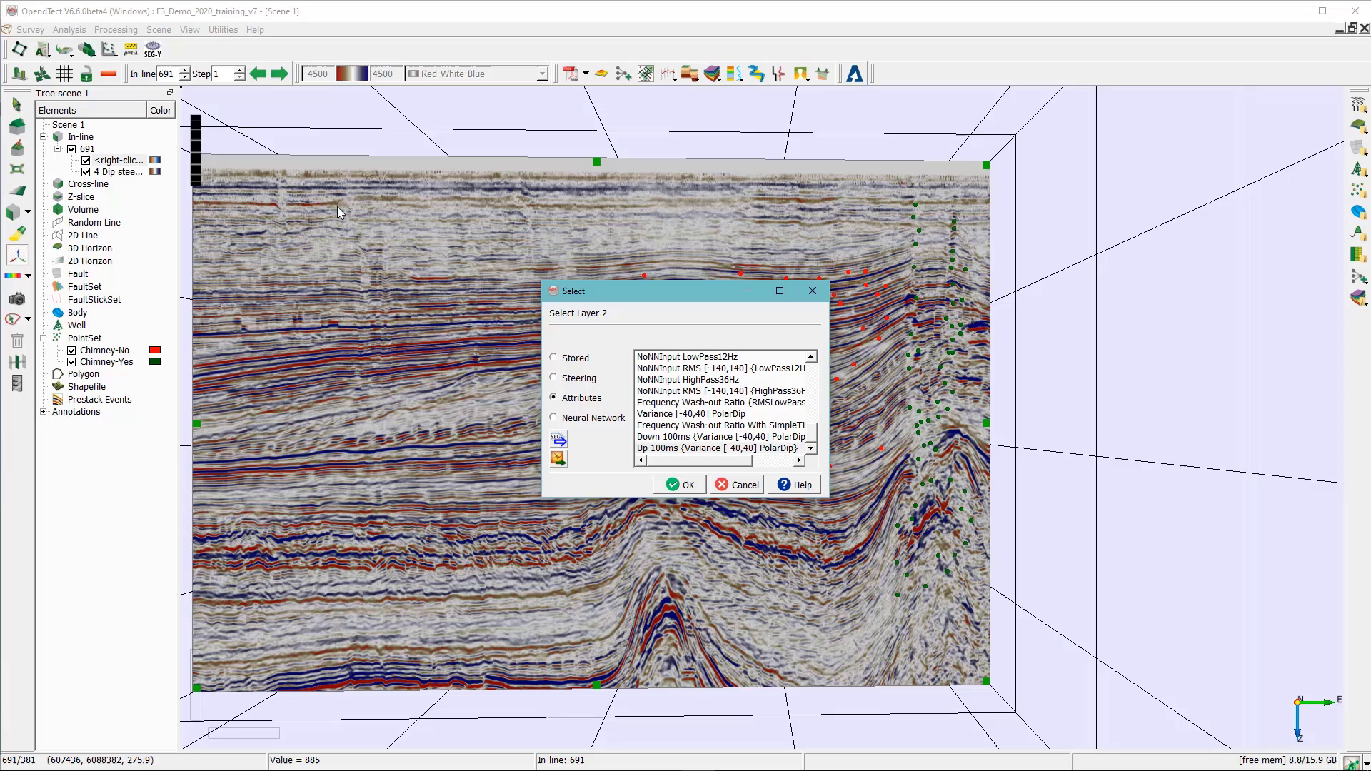
pyautogui.click(584, 420)
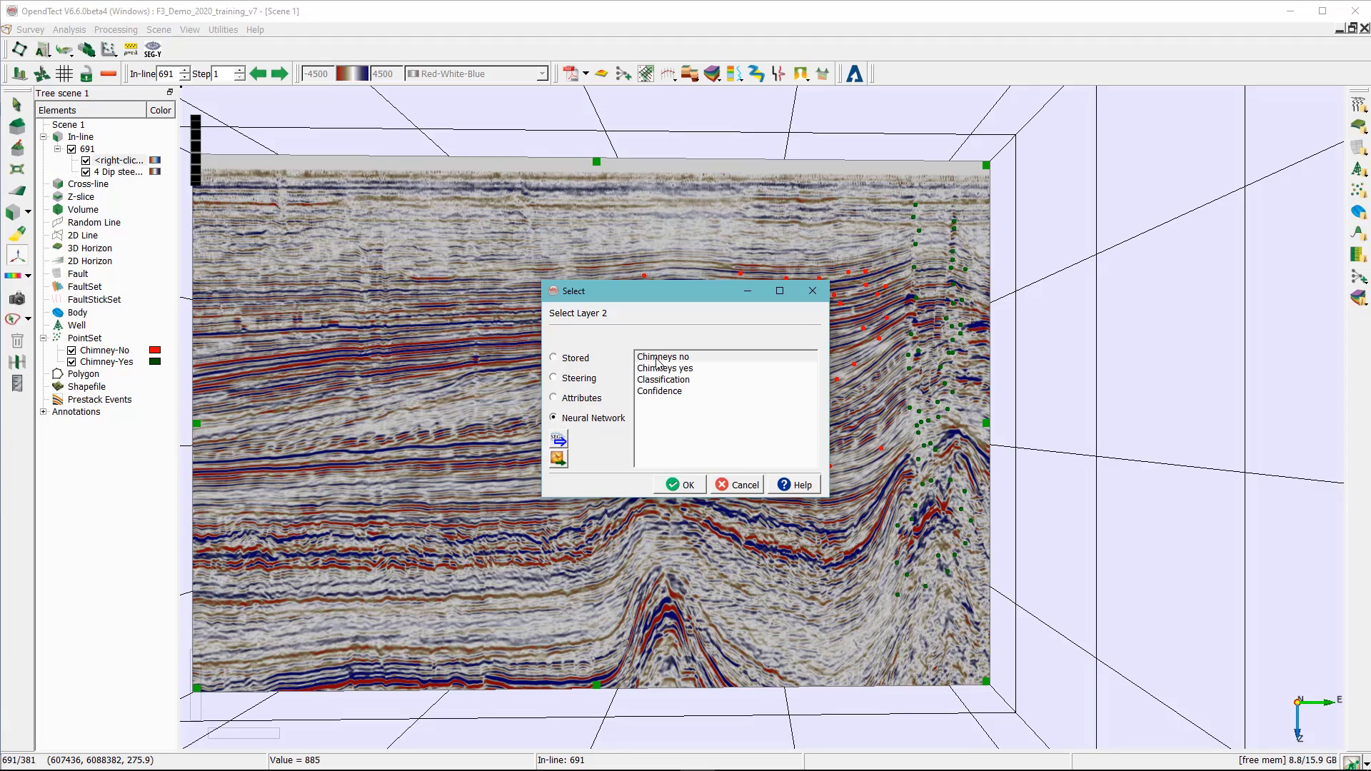
pyautogui.click(661, 368)
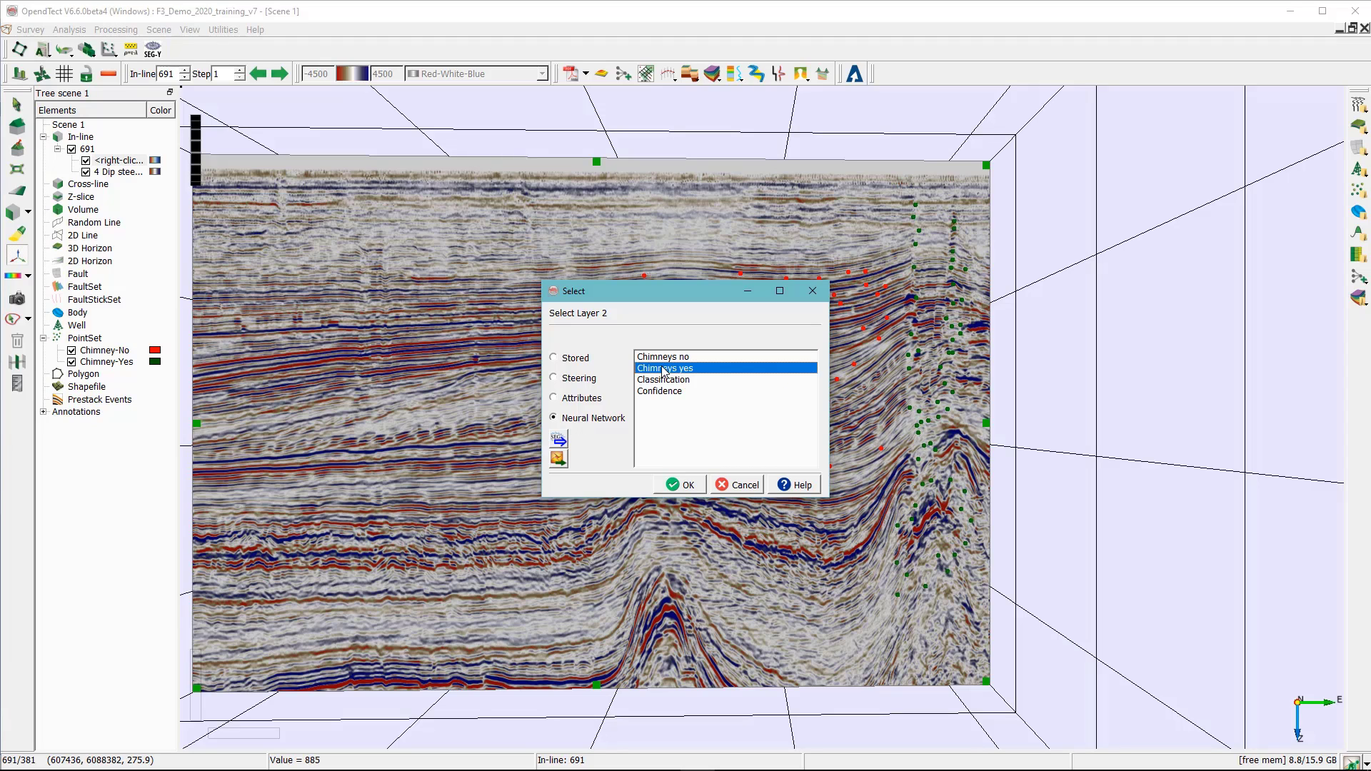
pyautogui.click(693, 489)
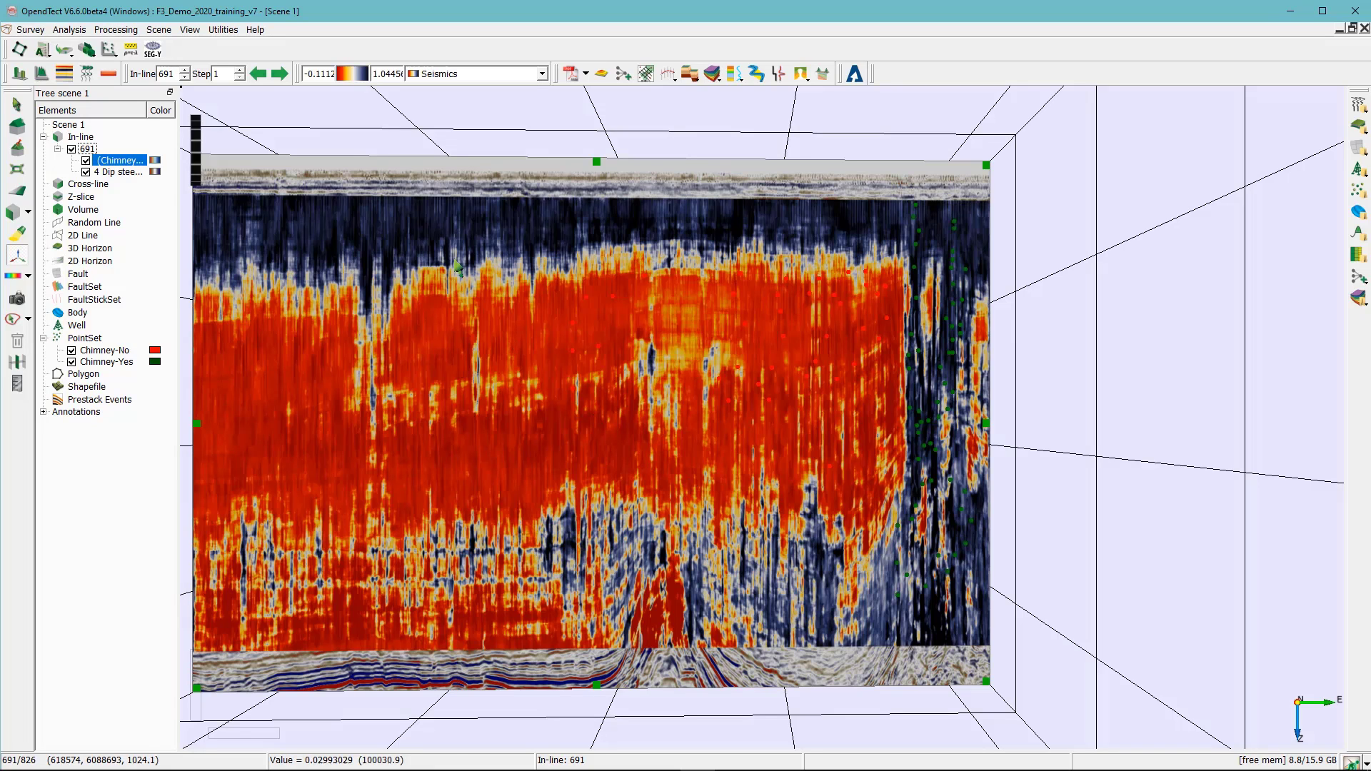
# Step: Apply the Chimney-1 colour table to the Chimneys yes layer
pyautogui.click(542, 74)
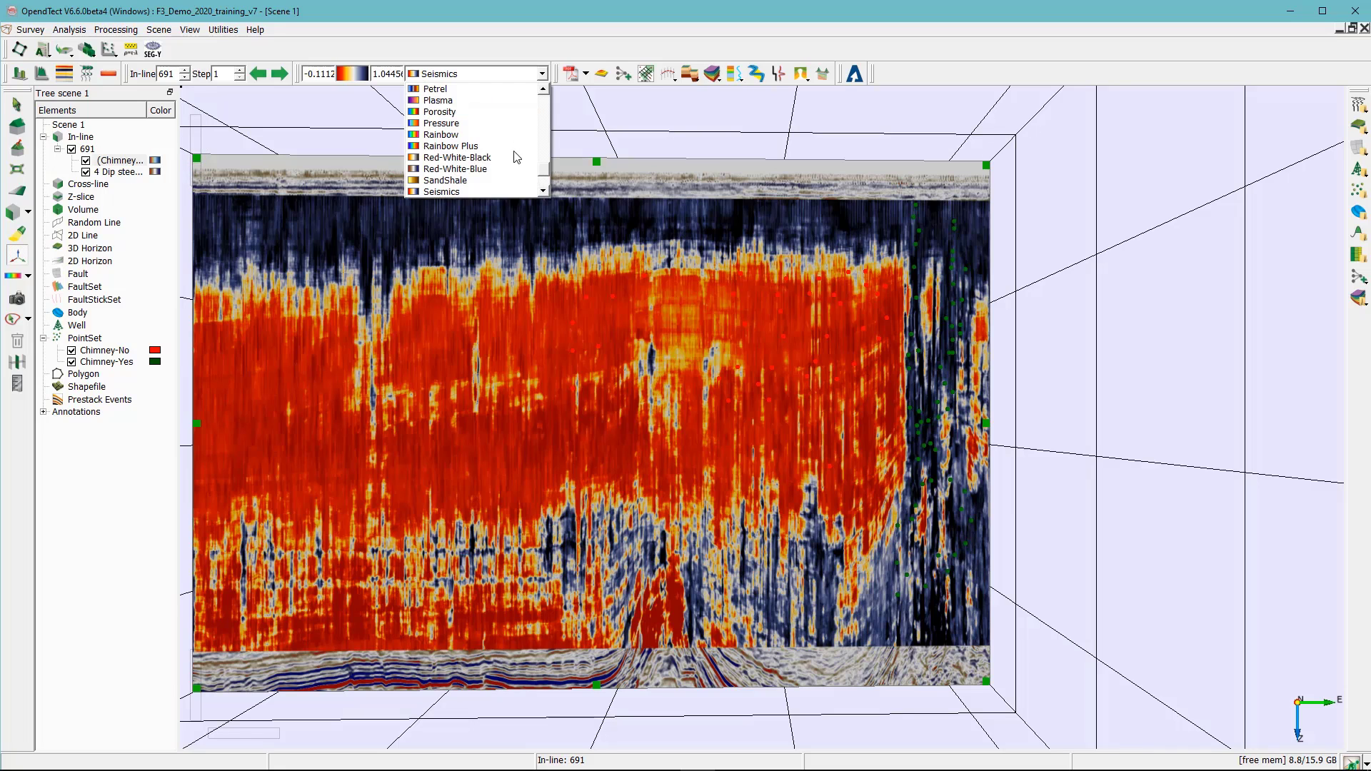
pyautogui.scroll(-2, 517, 157)
pyautogui.scroll(10, 517, 157)
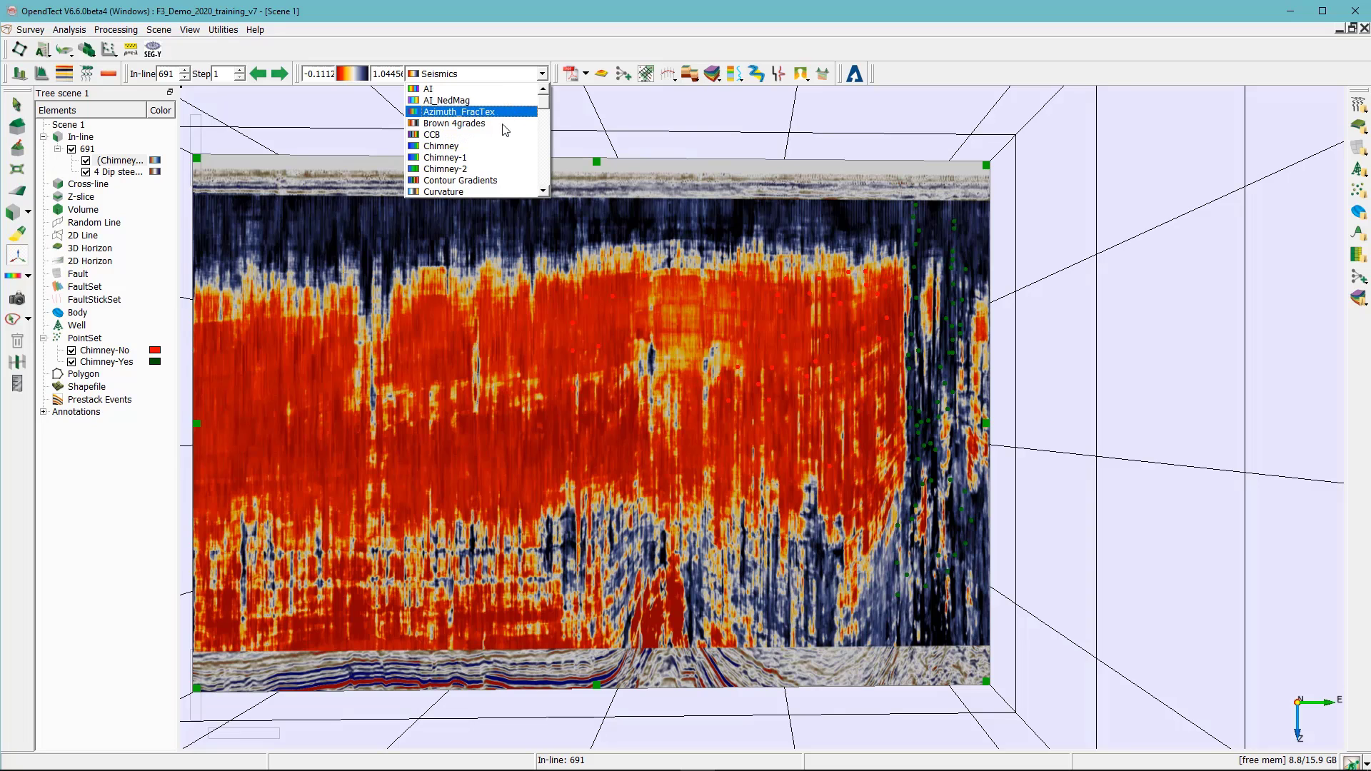
pyautogui.click(444, 157)
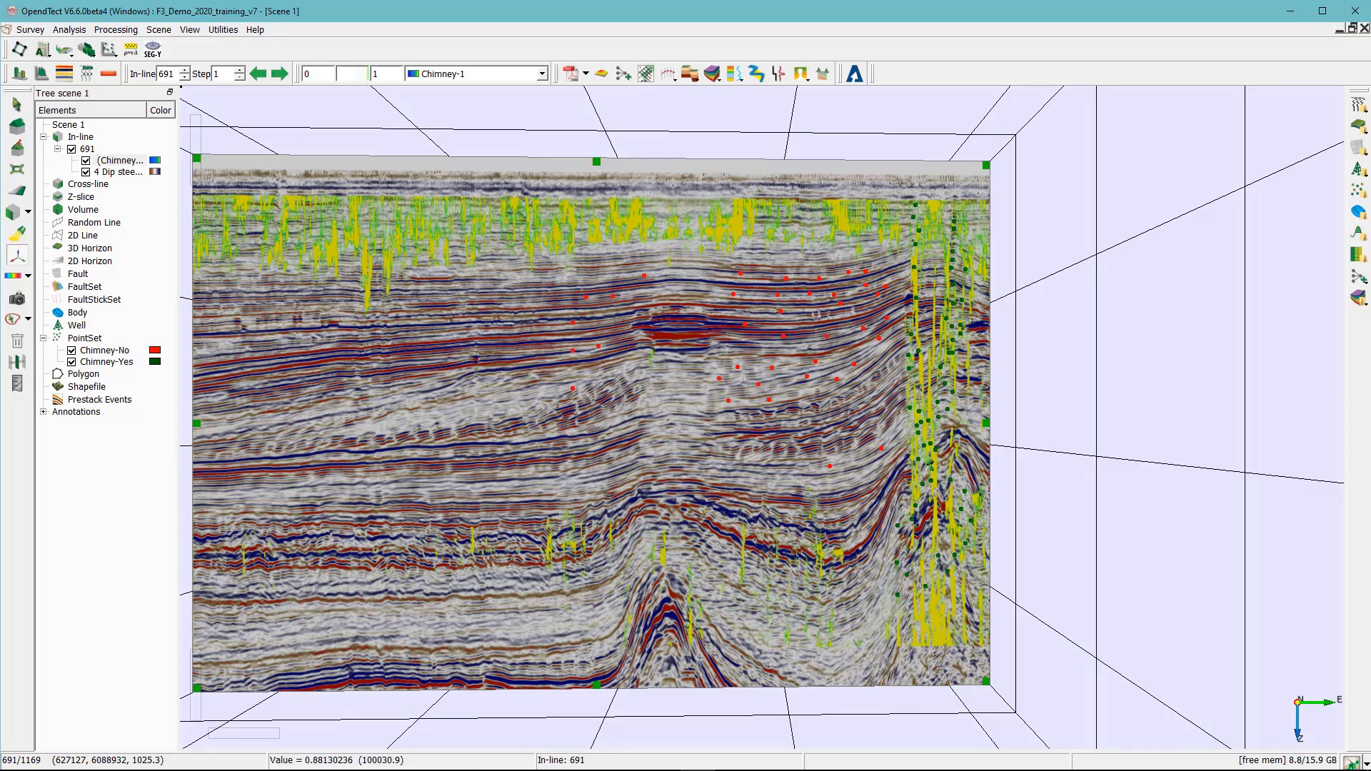
# Step: Open the 3D Single Attribute seismic output setup from the Processing menu
pyautogui.click(115, 30)
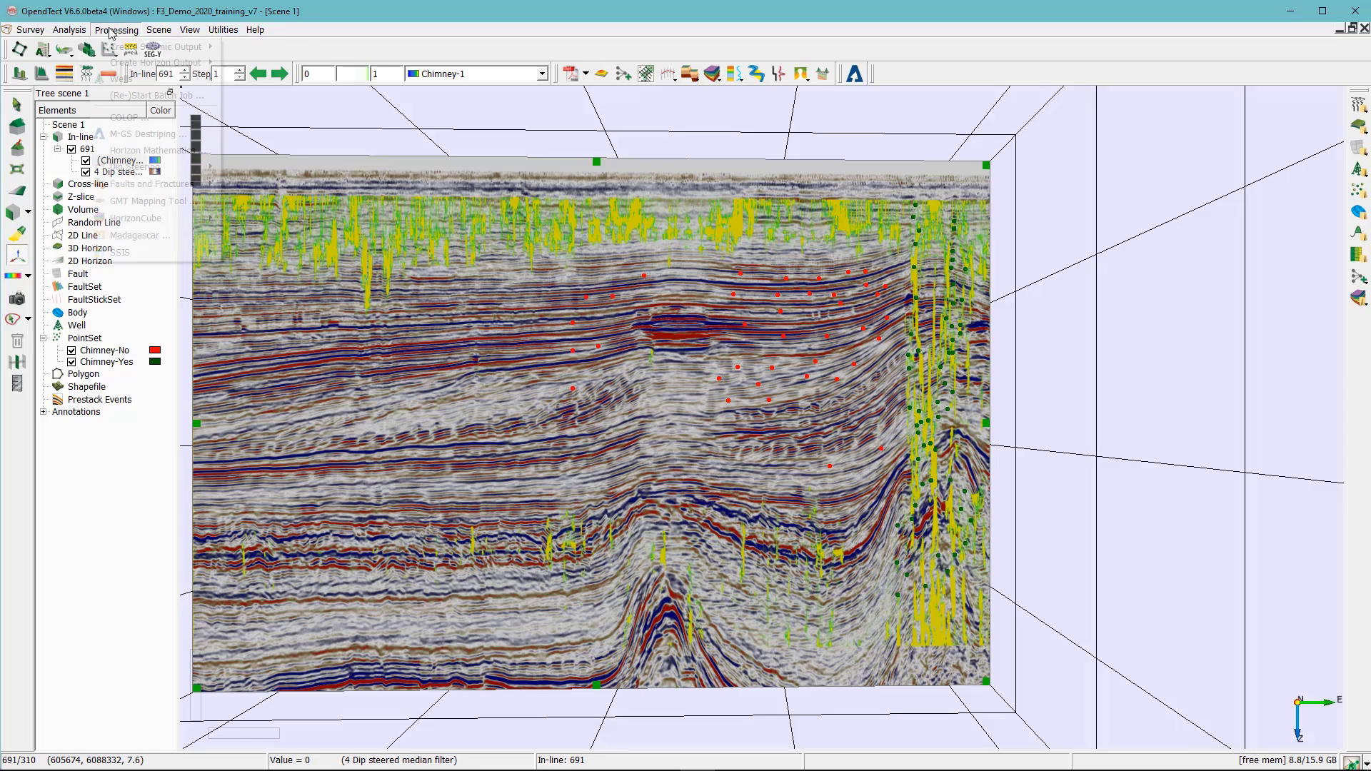
pyautogui.moveTo(145, 49)
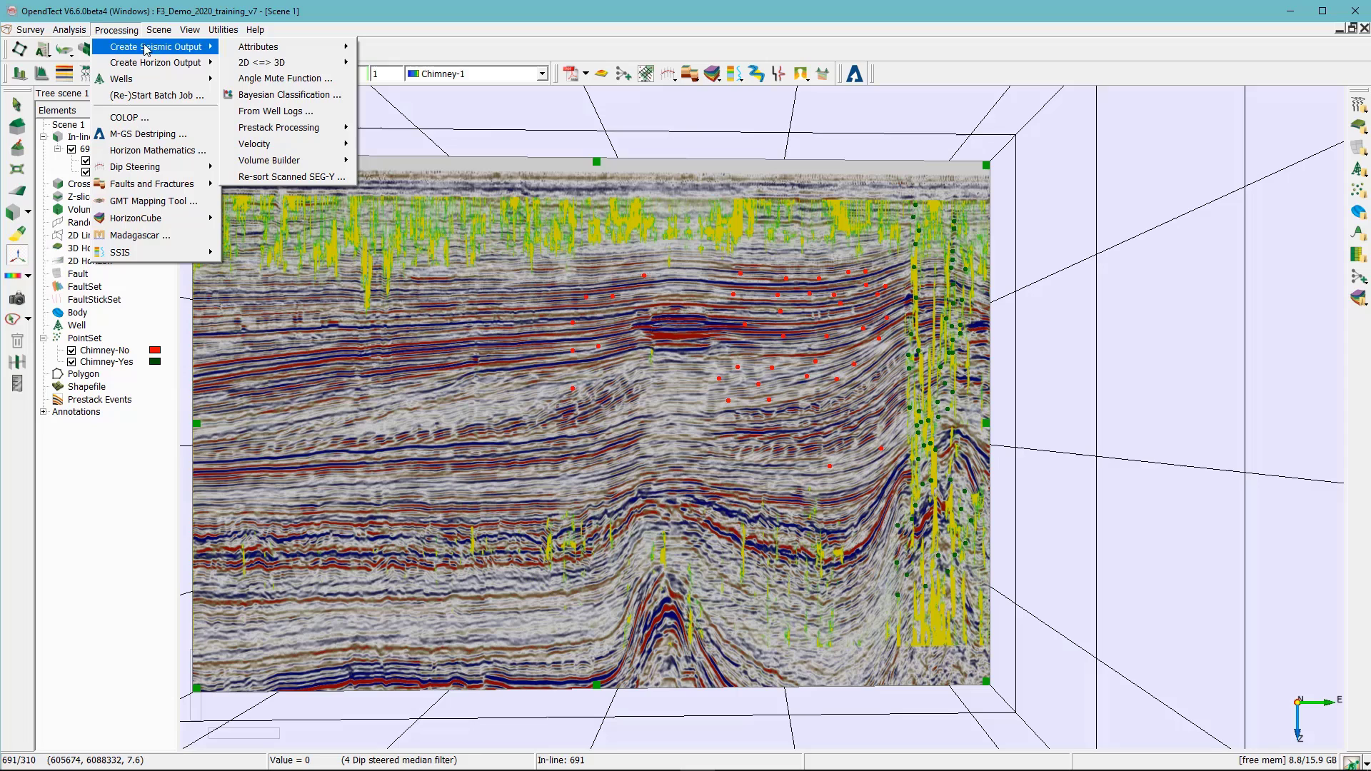
pyautogui.moveTo(285, 47)
pyautogui.moveTo(464, 48)
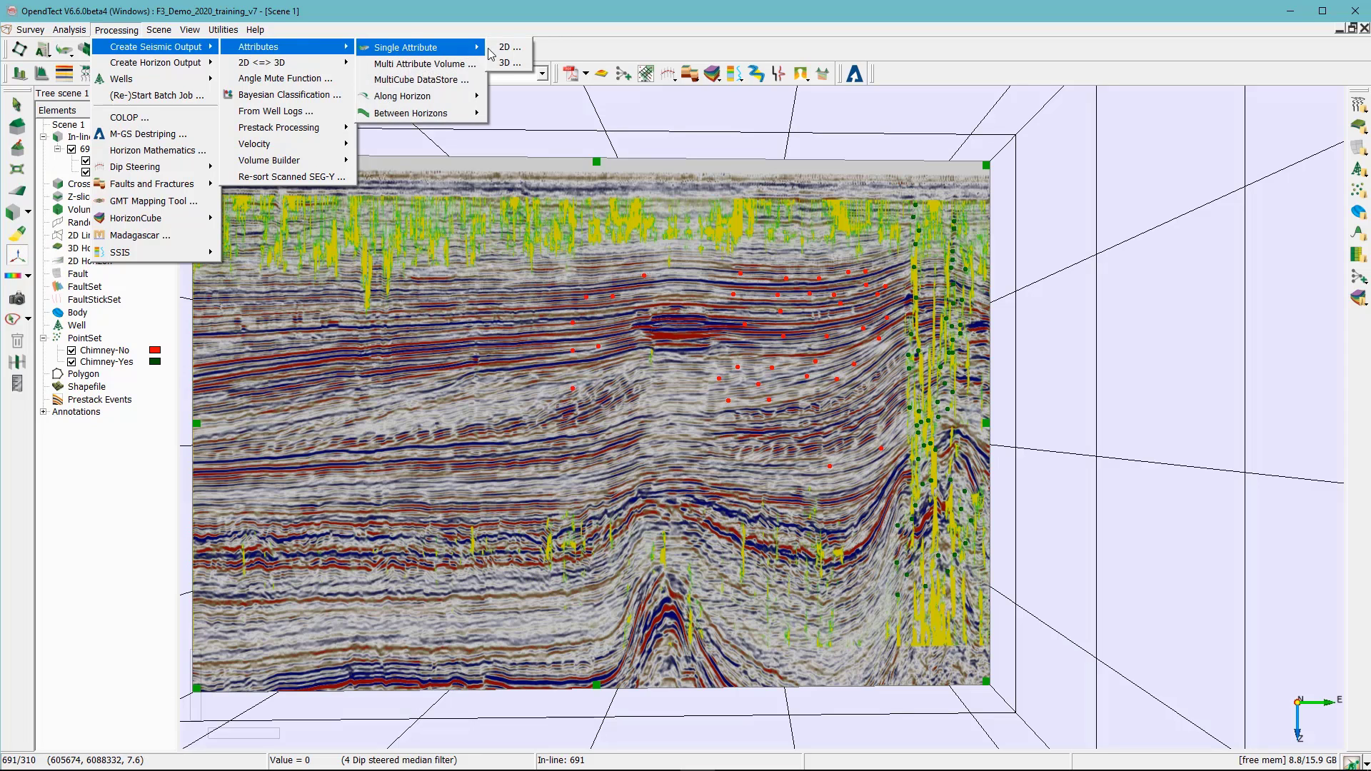
pyautogui.click(507, 63)
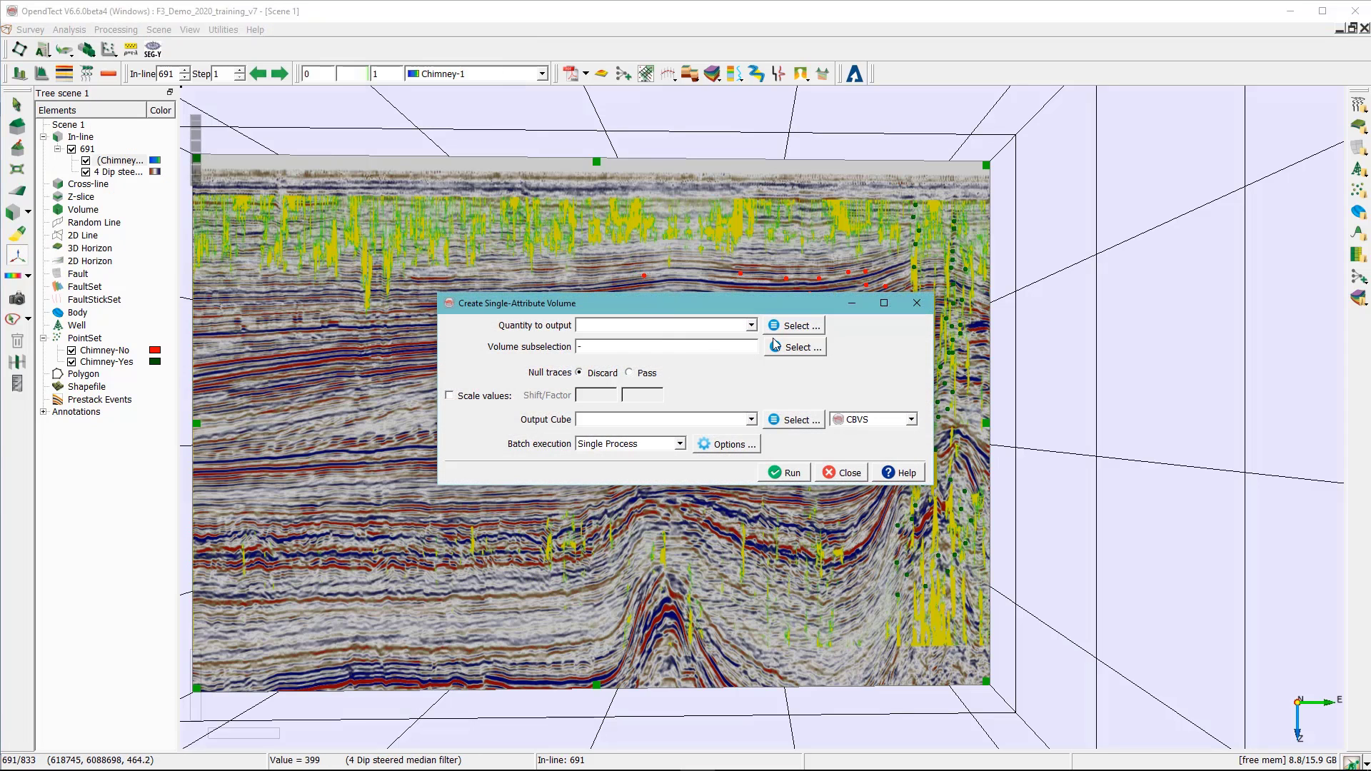
# Step: Set Neural Network Chimneys yes as the output quantity and begin naming the cube ChimneyCube
pyautogui.click(790, 327)
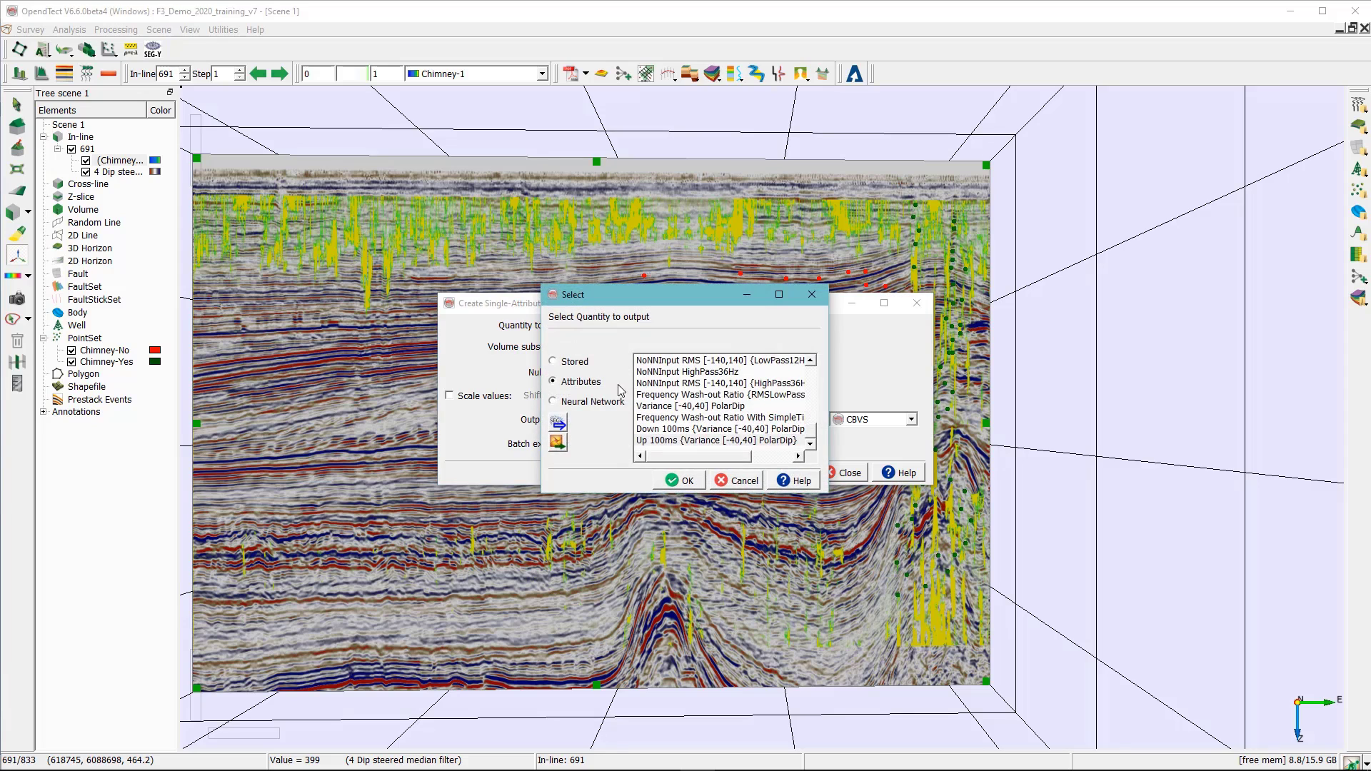
pyautogui.click(600, 402)
pyautogui.click(664, 372)
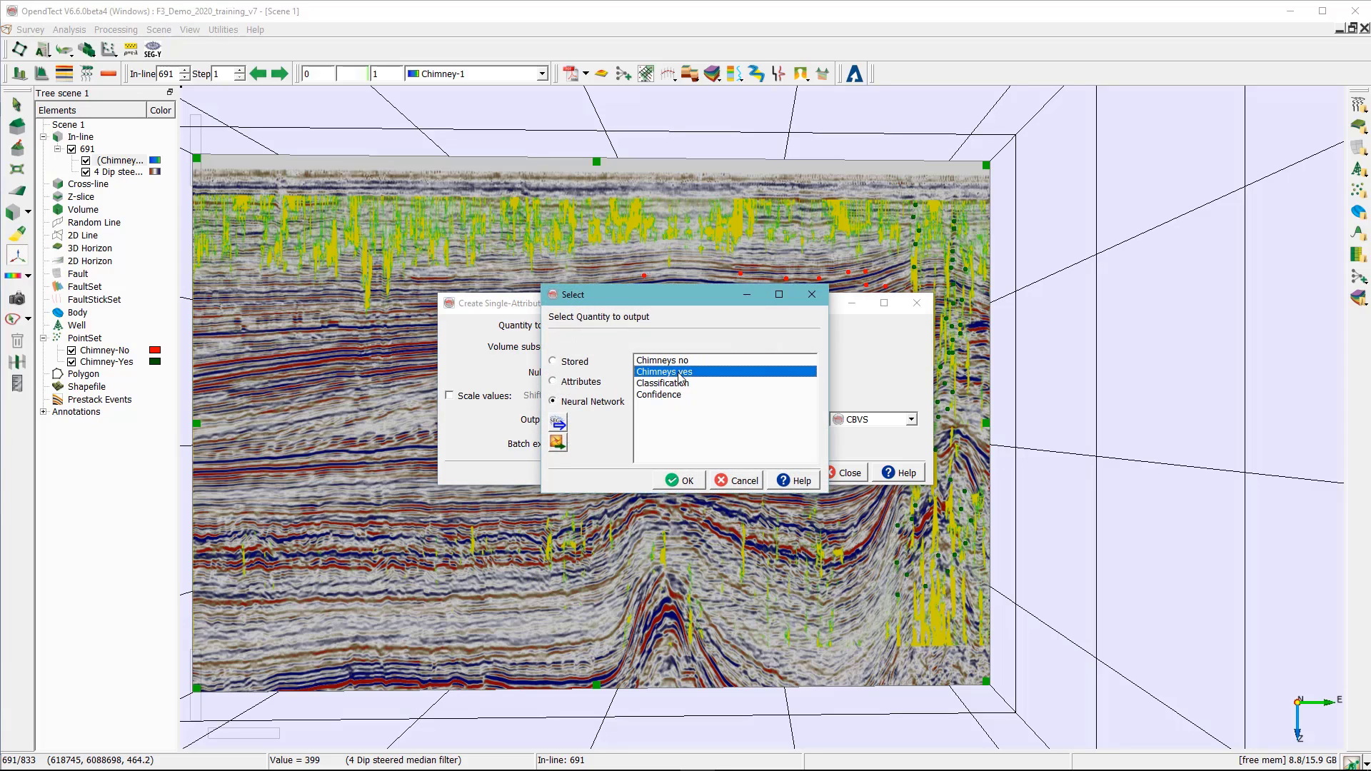
pyautogui.click(684, 480)
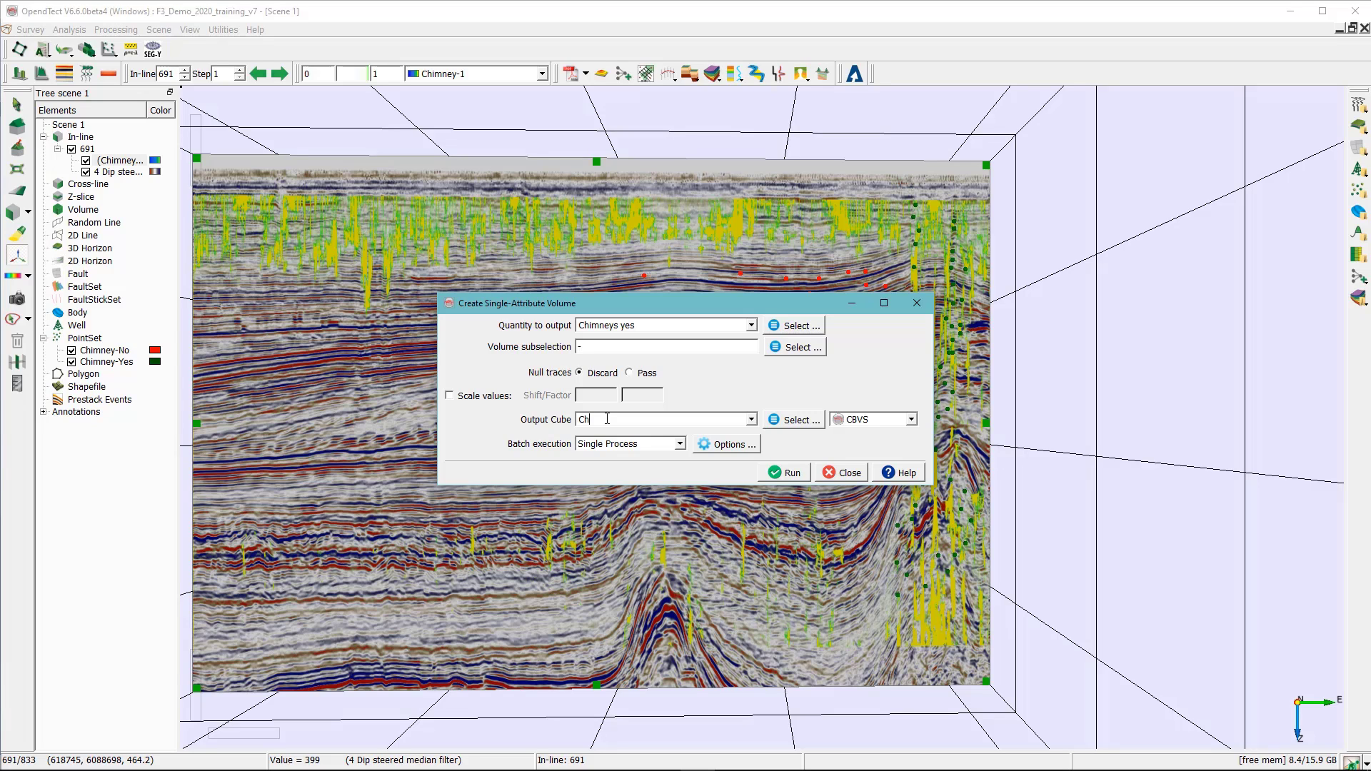
pyautogui.click(607, 419)
pyautogui.write('ChimneyC')
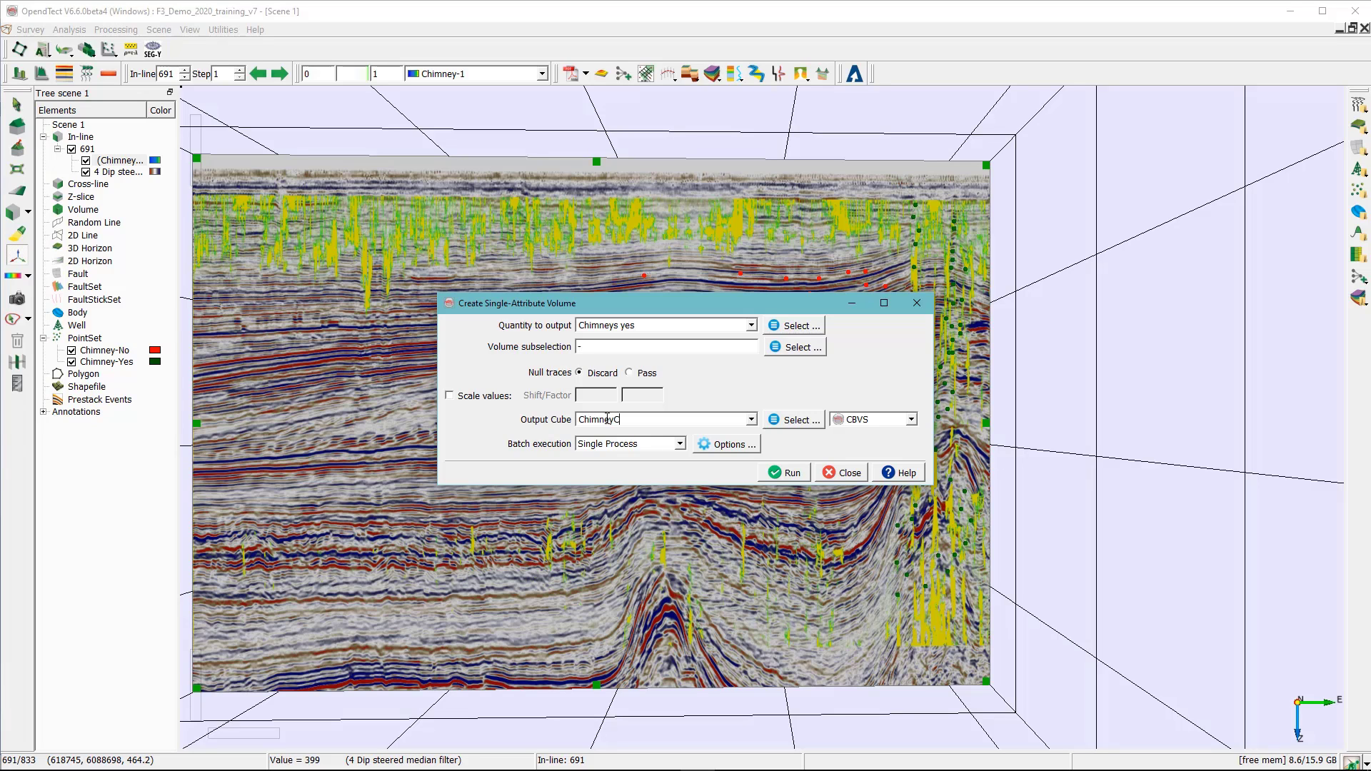